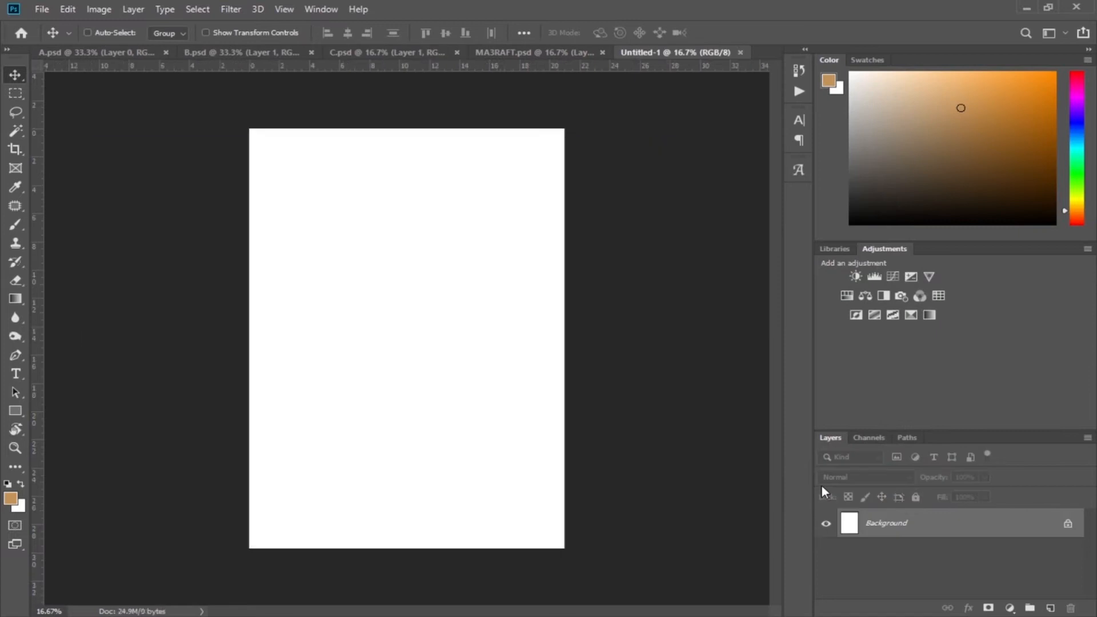
# Look over the moon in A.psd and ninja in B.psd, and copy the rock cutout from C.psd into Untitled-1
pyautogui.click(83, 51)
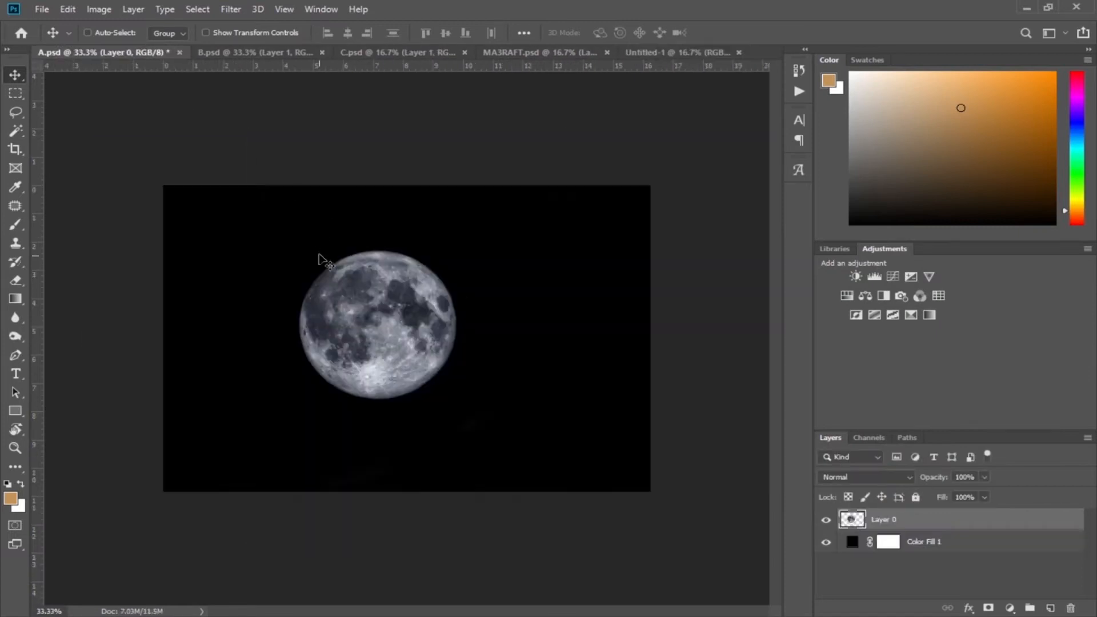
pyautogui.click(253, 52)
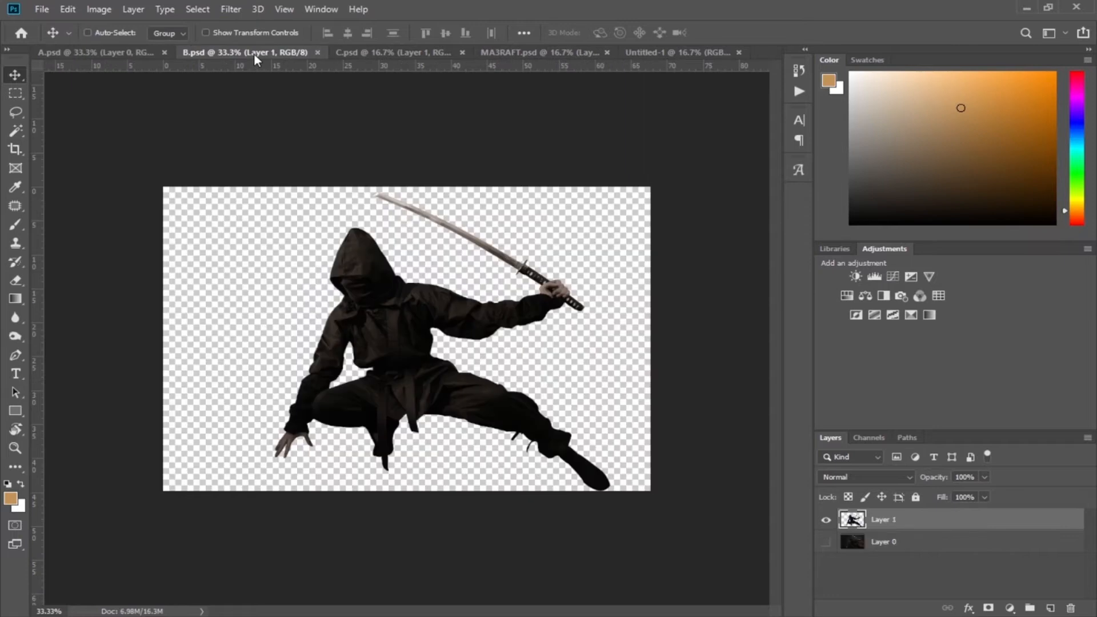
pyautogui.click(354, 52)
pyautogui.moveTo(423, 331); pyautogui.dragTo(431, 356)
pyautogui.click(826, 543)
pyautogui.click(826, 542)
# Enlarge the rock layer well past the canvas width and position it along the canvas's lower edge as the foreground
pyautogui.hotkey('ctrl', 't')
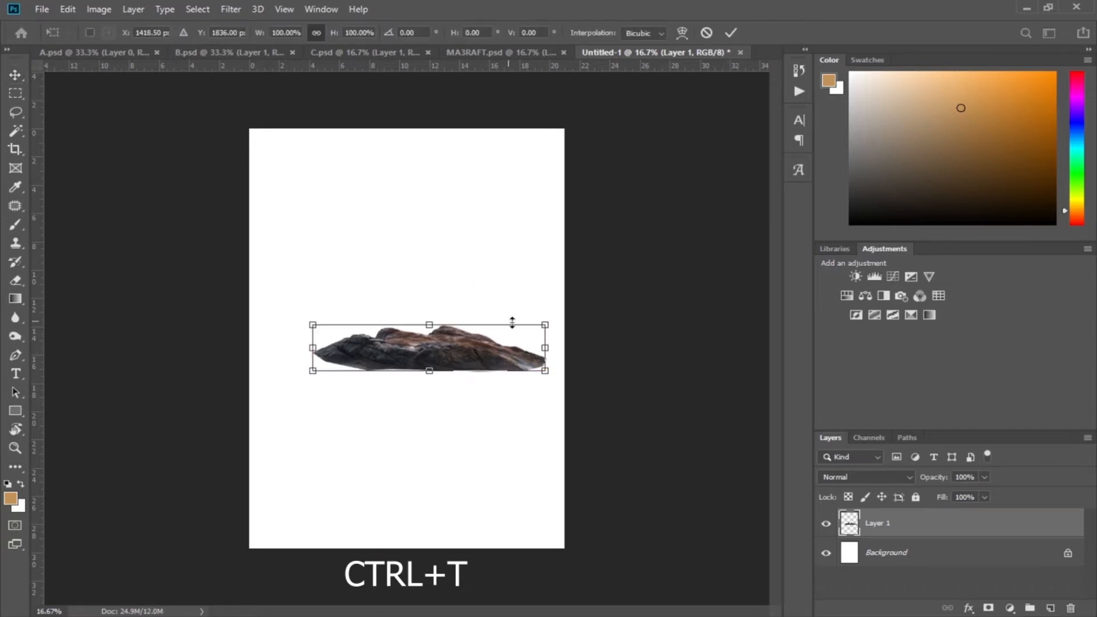
pyautogui.moveTo(539, 329); pyautogui.dragTo(886, 122)
pyautogui.moveTo(615, 348); pyautogui.dragTo(452, 485)
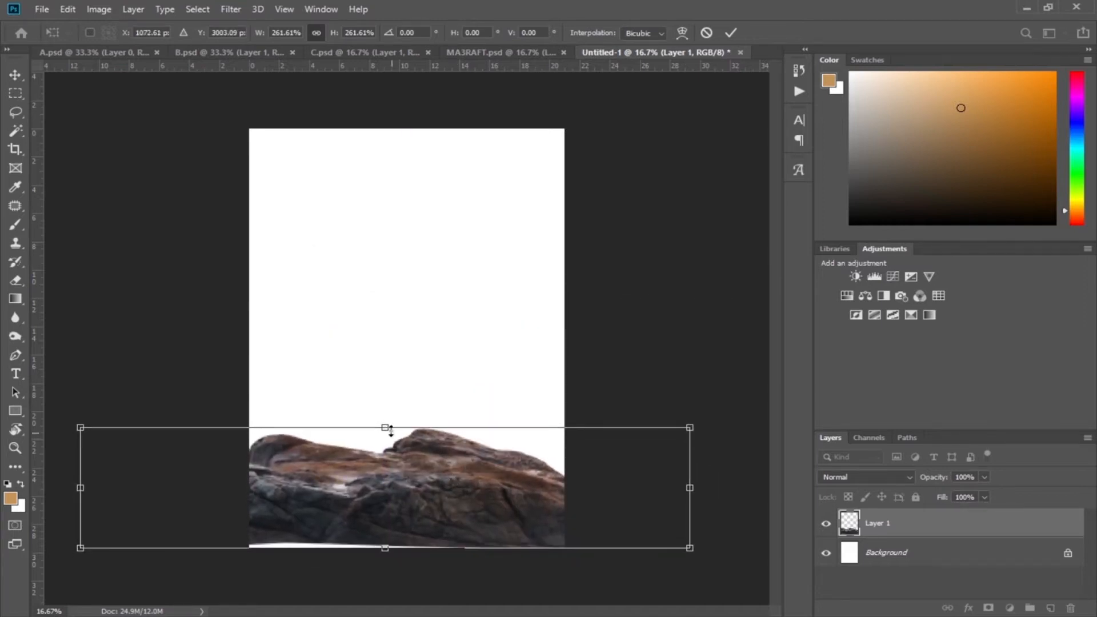
pyautogui.moveTo(387, 429); pyautogui.dragTo(386, 403)
pyautogui.moveTo(449, 482); pyautogui.dragTo(446, 488)
pyautogui.moveTo(740, 415); pyautogui.dragTo(800, 337)
pyautogui.moveTo(488, 485); pyautogui.dragTo(484, 485)
pyautogui.click(735, 34)
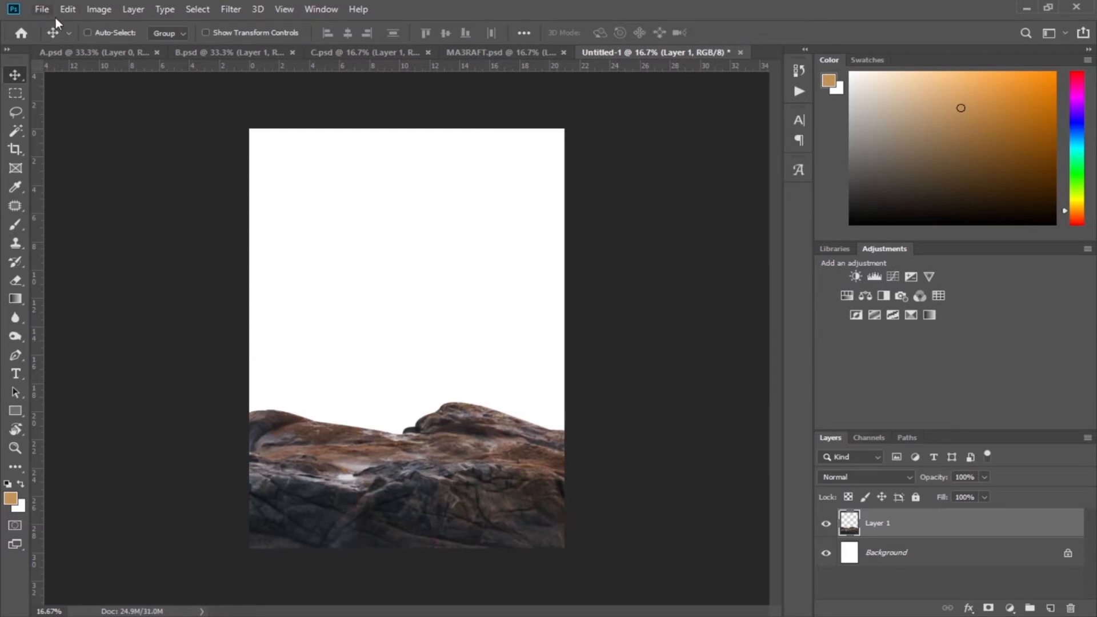
# Place the cloudy sunset sky image from the file folder into Untitled-1 at its default size
pyautogui.click(111, 54)
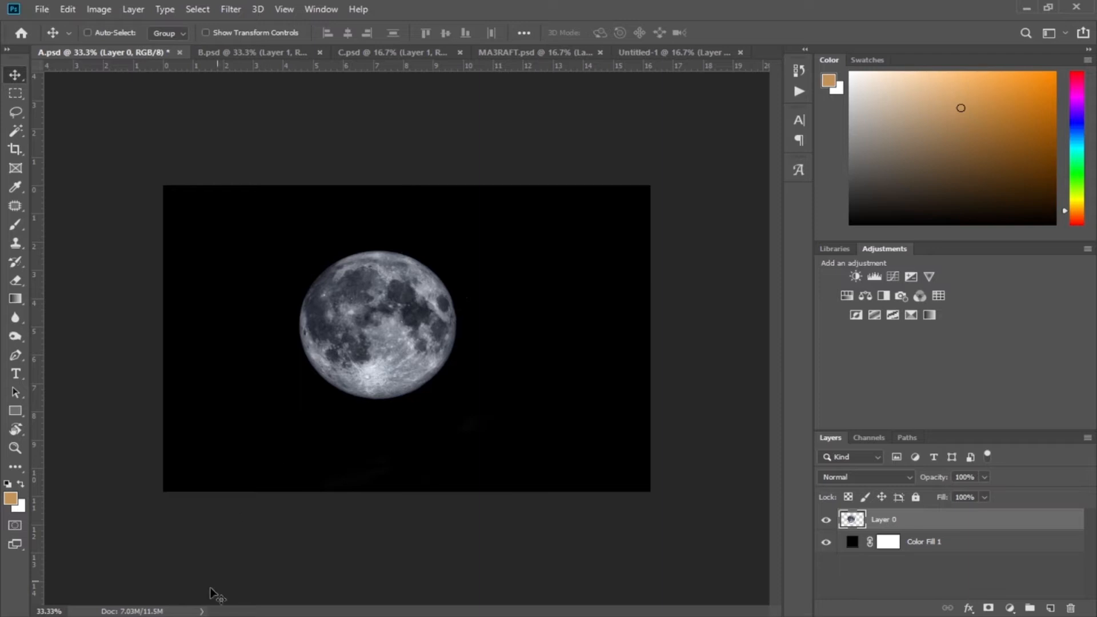
pyautogui.hotkey('alt', 'Tab')
pyautogui.moveTo(271, 193); pyautogui.dragTo(486, 311)
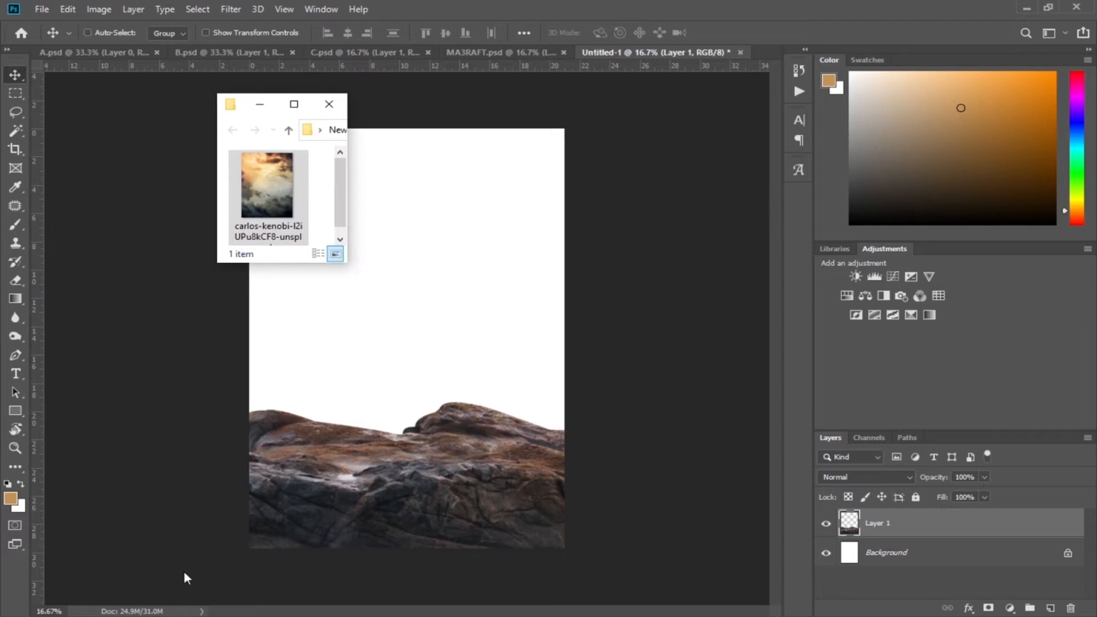
pyautogui.moveTo(266, 188); pyautogui.dragTo(427, 287)
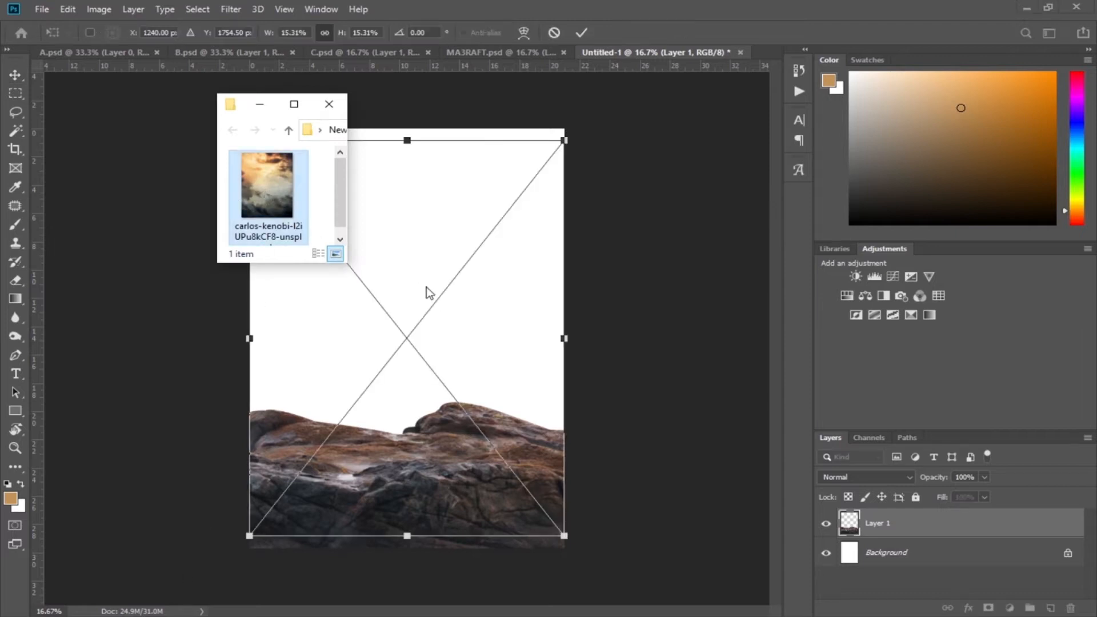
pyautogui.click(260, 104)
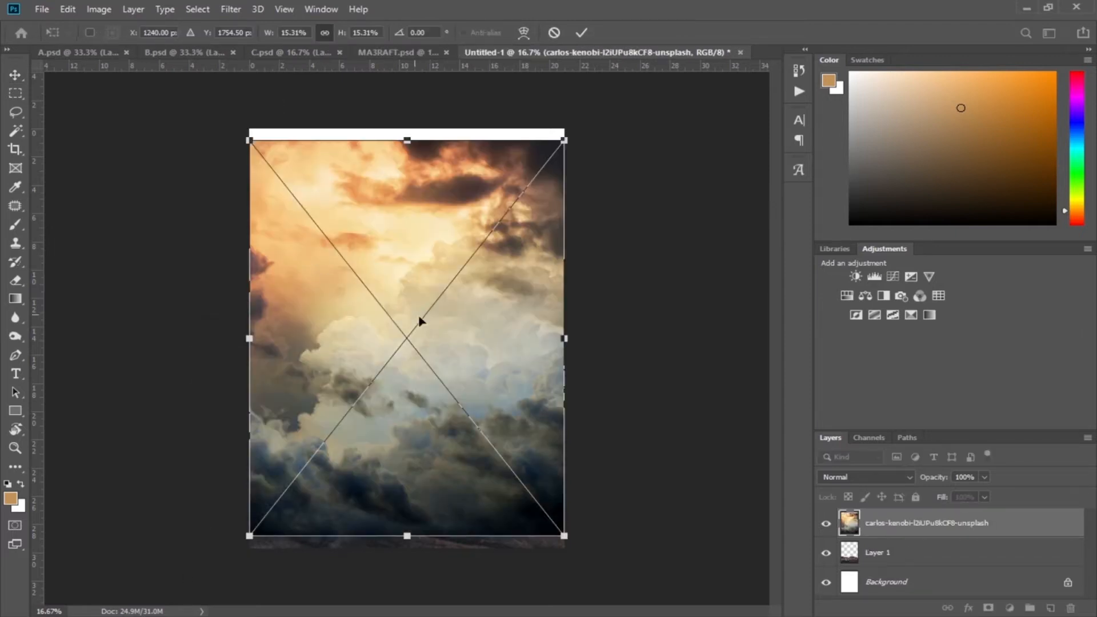
pyautogui.click(582, 33)
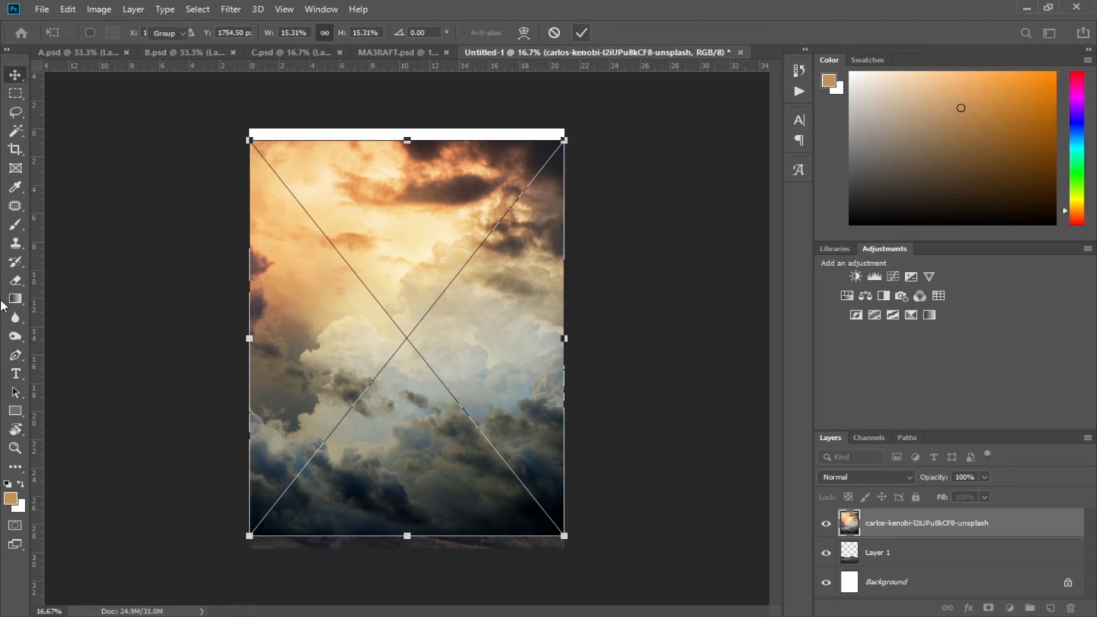
# Stack the sky layer beneath the rock layer and scale it to about 18% so it covers the upper canvas
pyautogui.moveTo(920, 562); pyautogui.dragTo(918, 520)
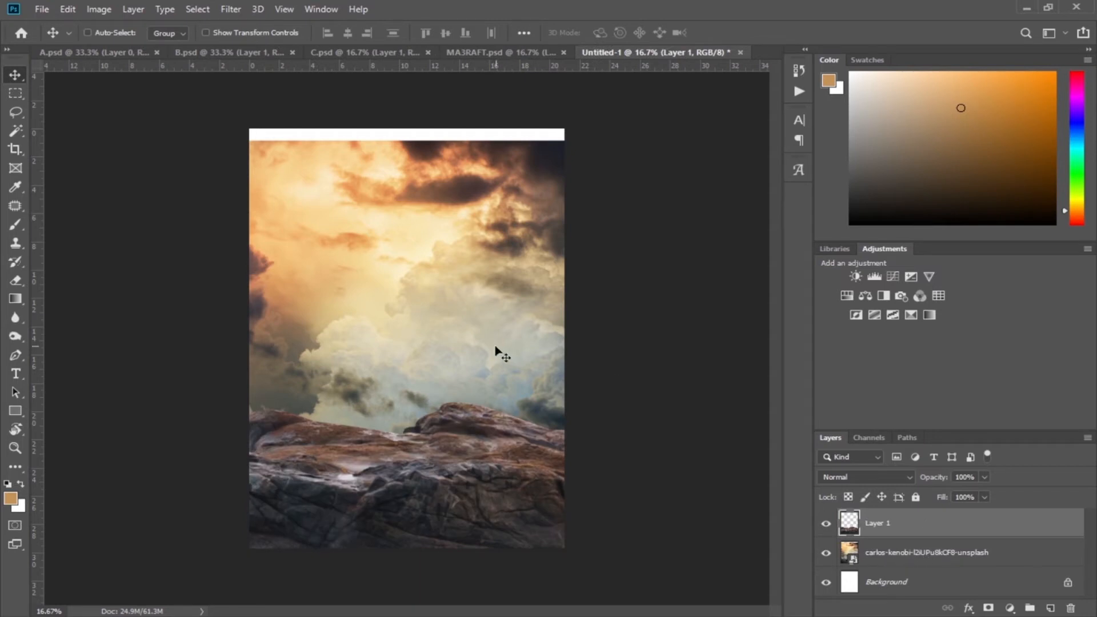
pyautogui.click(889, 552)
pyautogui.moveTo(493, 325); pyautogui.dragTo(494, 306)
pyautogui.hotkey('ctrl', 't')
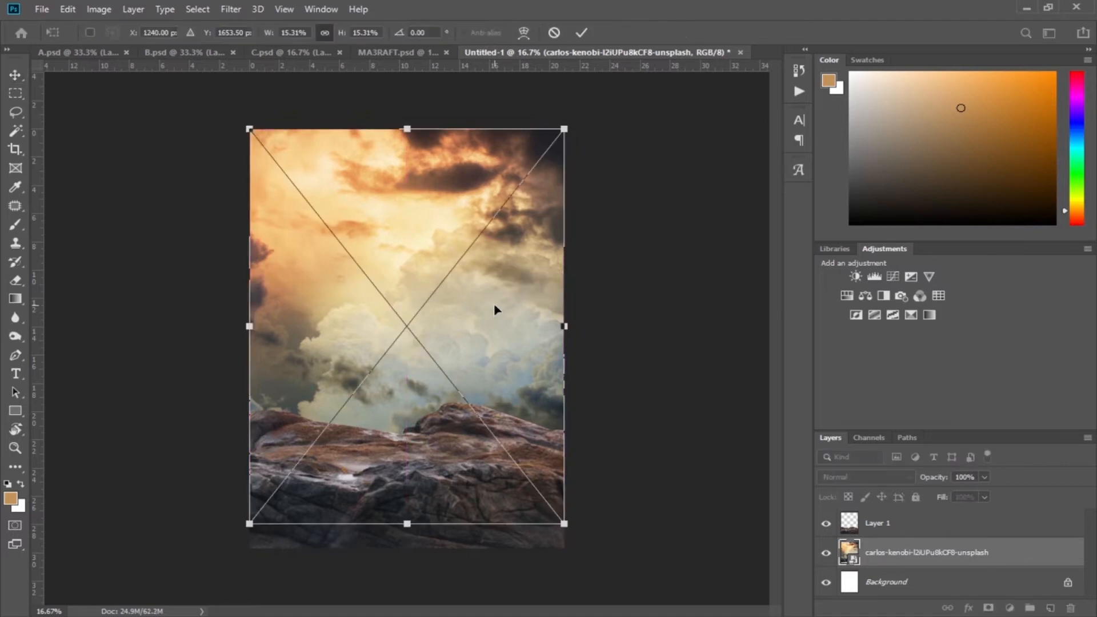
pyautogui.moveTo(252, 527); pyautogui.dragTo(154, 571)
pyautogui.click(580, 33)
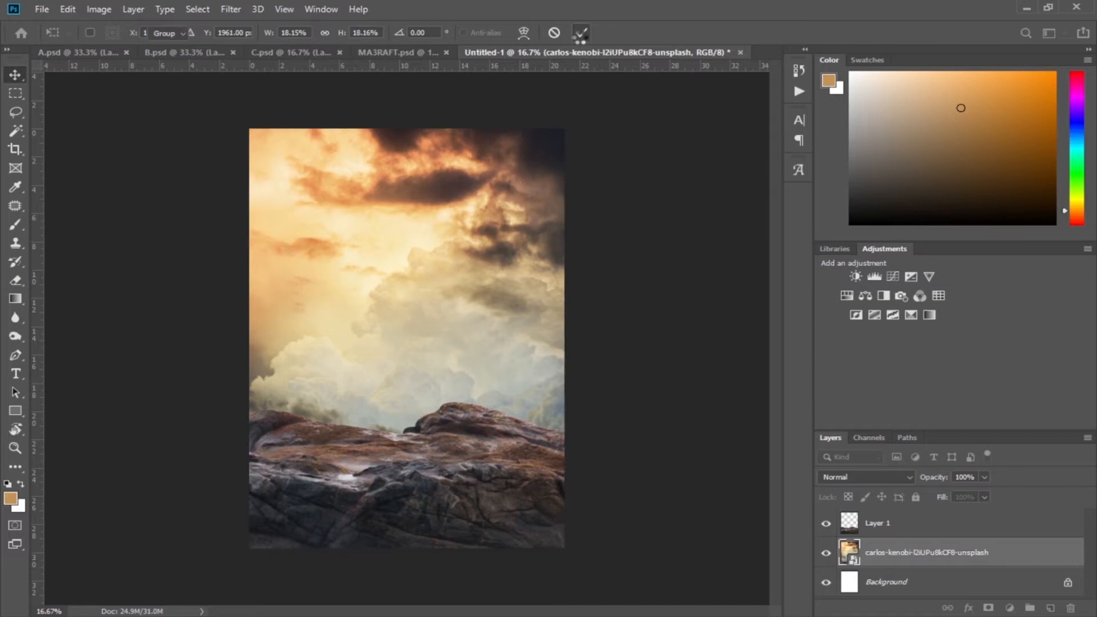
# Copy the ninja cutout from B.psd into Untitled-1 and stack its layer above the rock layer
pyautogui.click(311, 51)
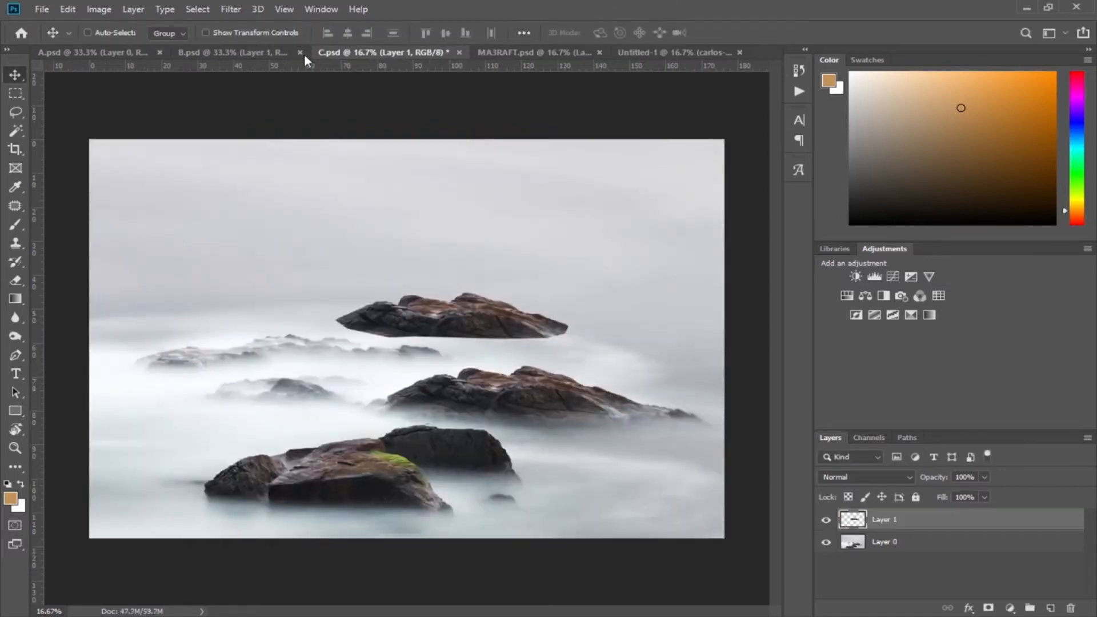
pyautogui.click(228, 54)
pyautogui.click(826, 543)
pyautogui.click(827, 541)
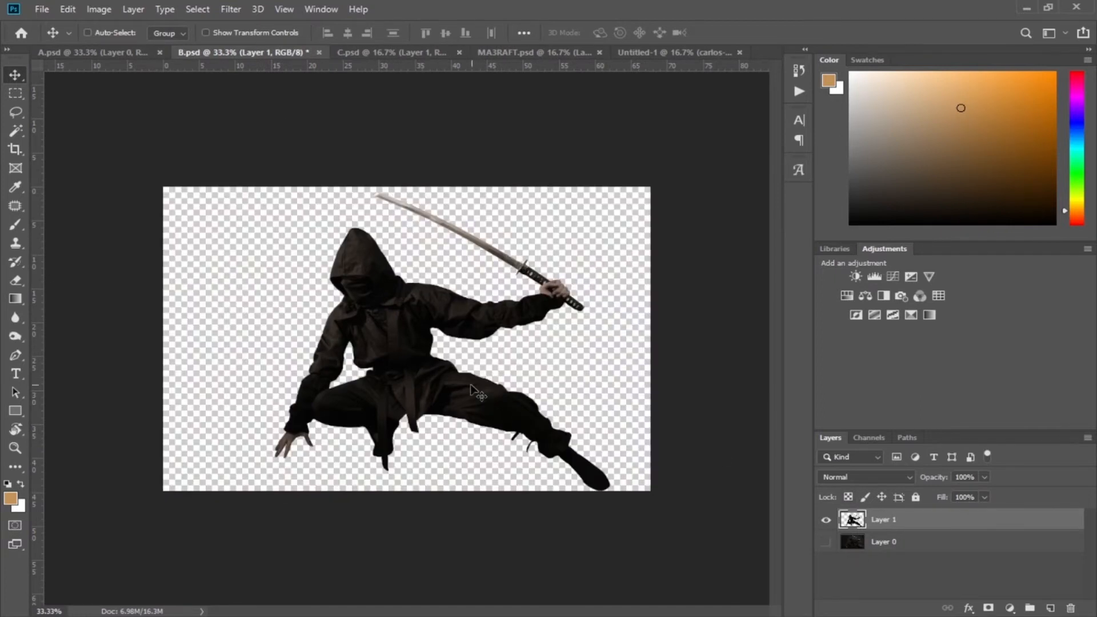
pyautogui.moveTo(415, 345); pyautogui.dragTo(444, 368)
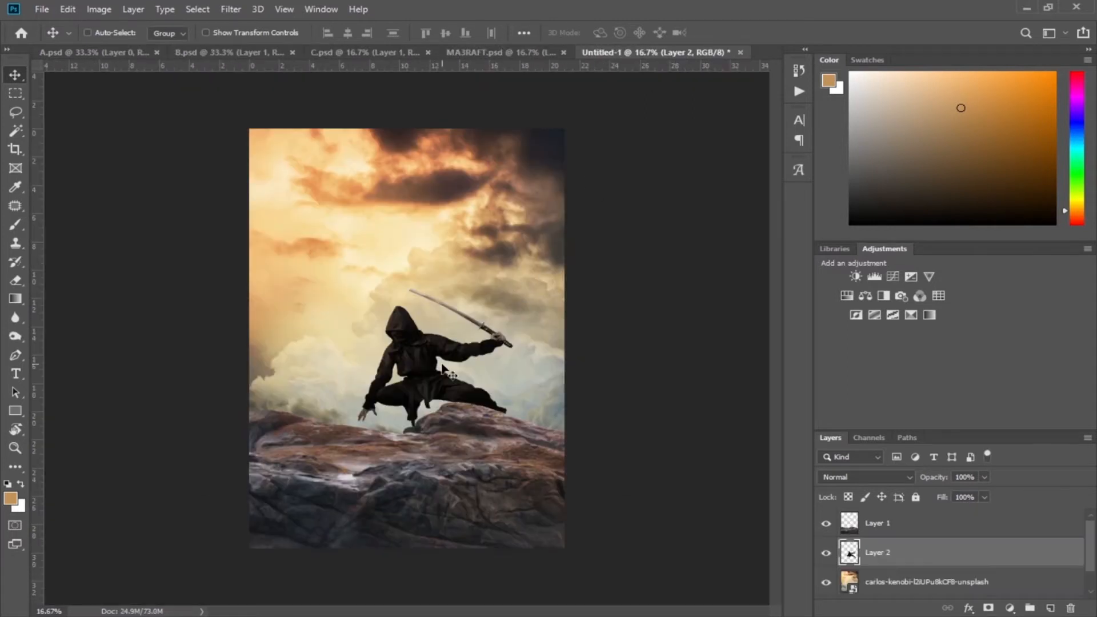
pyautogui.moveTo(875, 550); pyautogui.dragTo(899, 519)
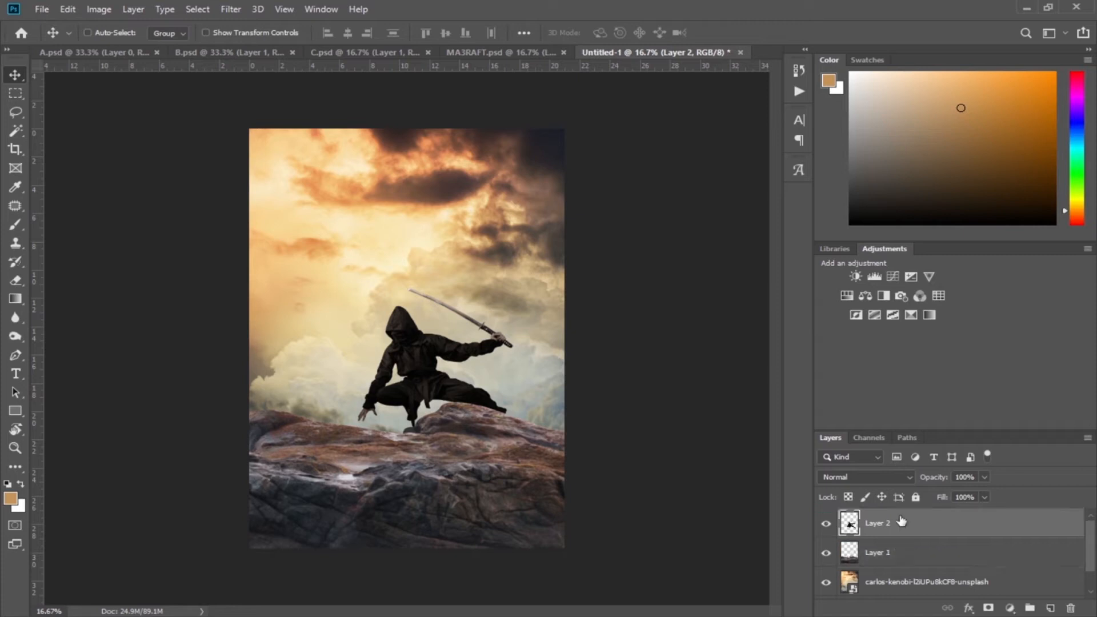
# Position the ninja on the rocks, rotate it by about -3.6° and scale it to about 107%
pyautogui.moveTo(434, 379); pyautogui.dragTo(398, 418)
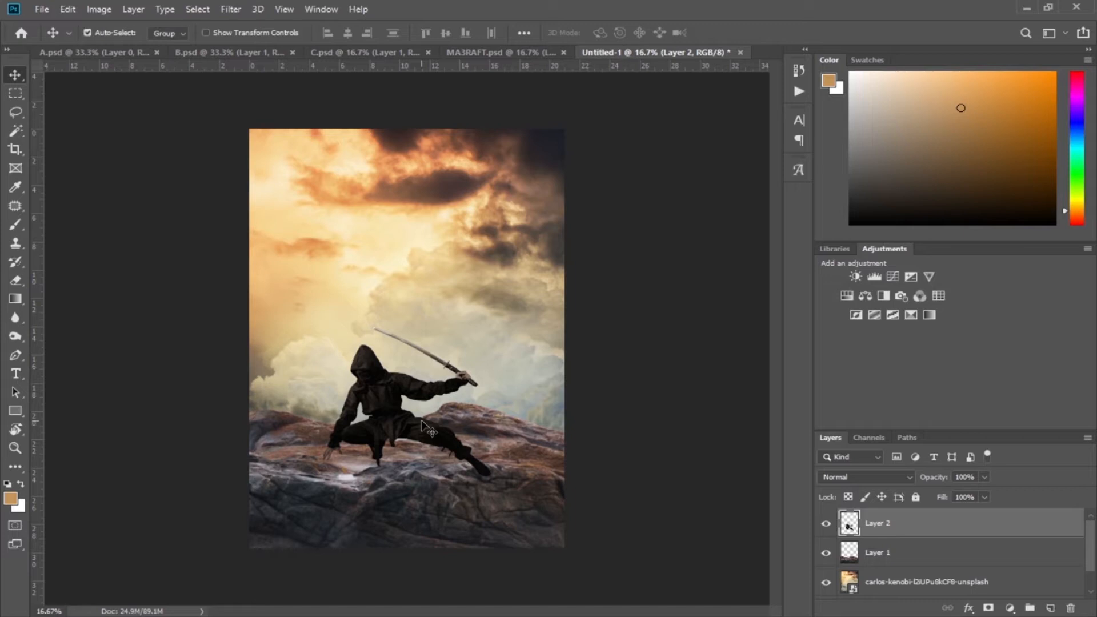
pyautogui.hotkey('ctrl', 't')
pyautogui.moveTo(510, 396); pyautogui.dragTo(511, 389)
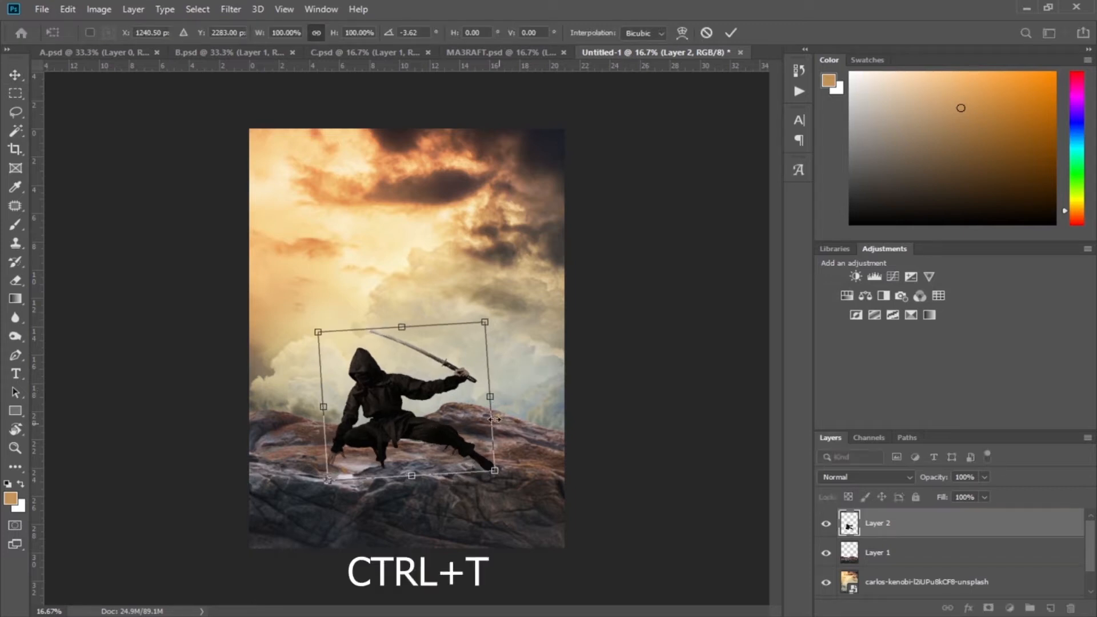
pyautogui.moveTo(483, 322); pyautogui.dragTo(495, 311)
pyautogui.moveTo(467, 381); pyautogui.dragTo(460, 391)
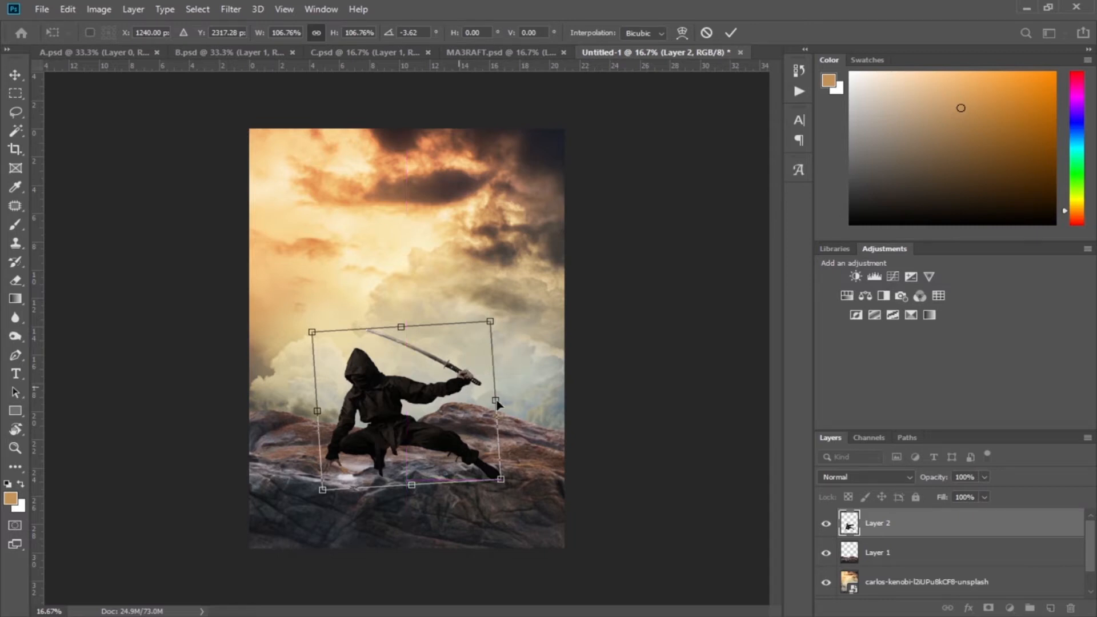
# Warp the ninja's outstretched foot slightly inward and scale the figure to about 112%
pyautogui.rightClick(479, 457)
pyautogui.click(502, 345)
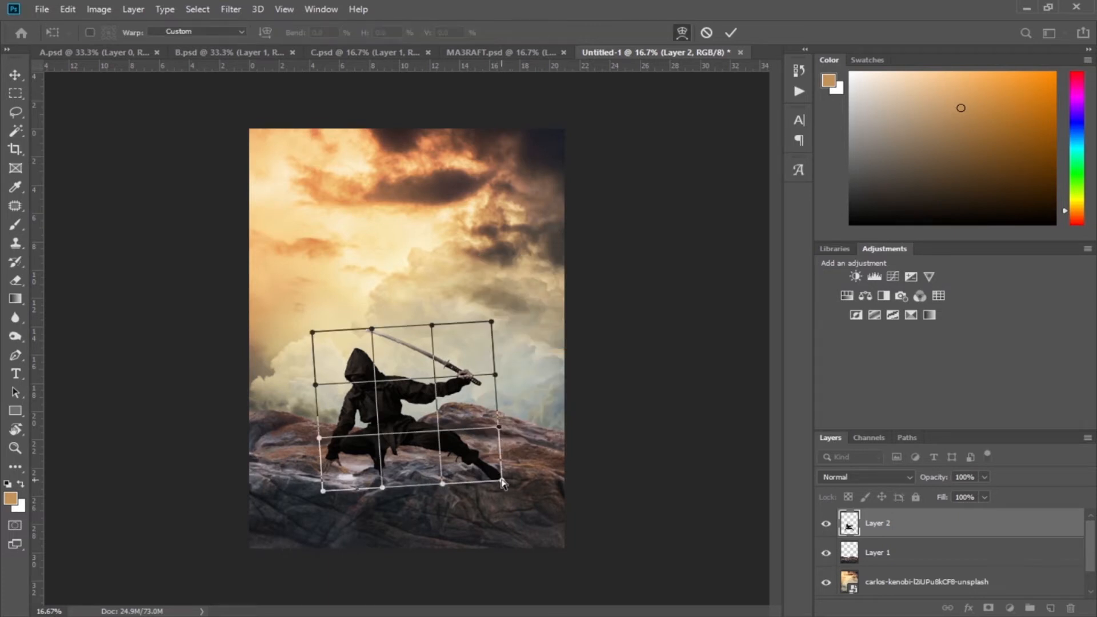
pyautogui.moveTo(500, 482); pyautogui.dragTo(491, 475)
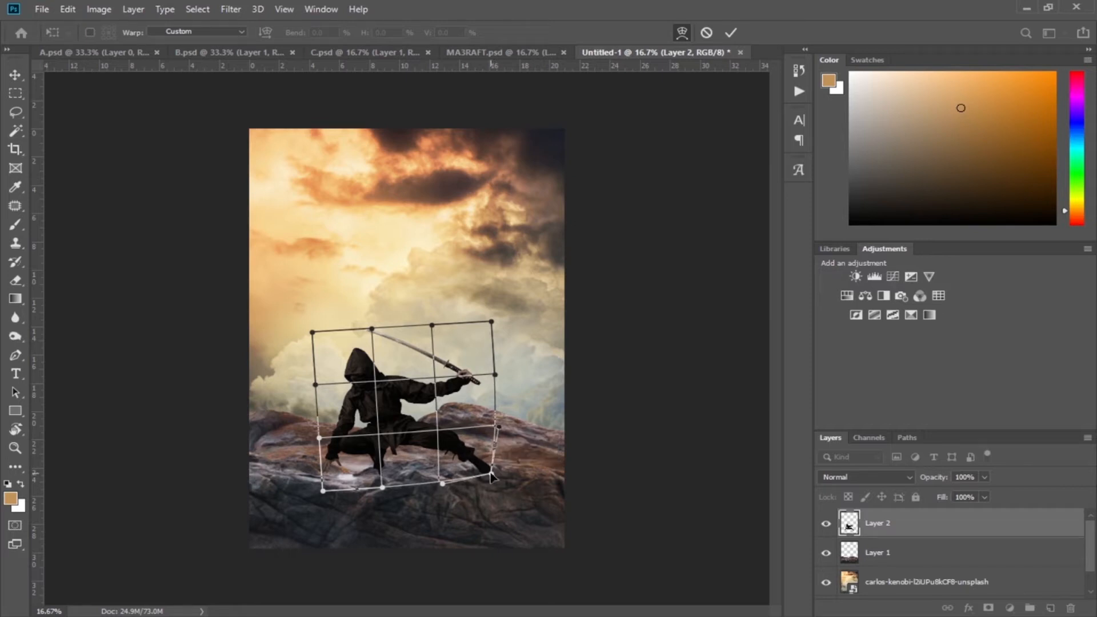
pyautogui.rightClick(438, 355)
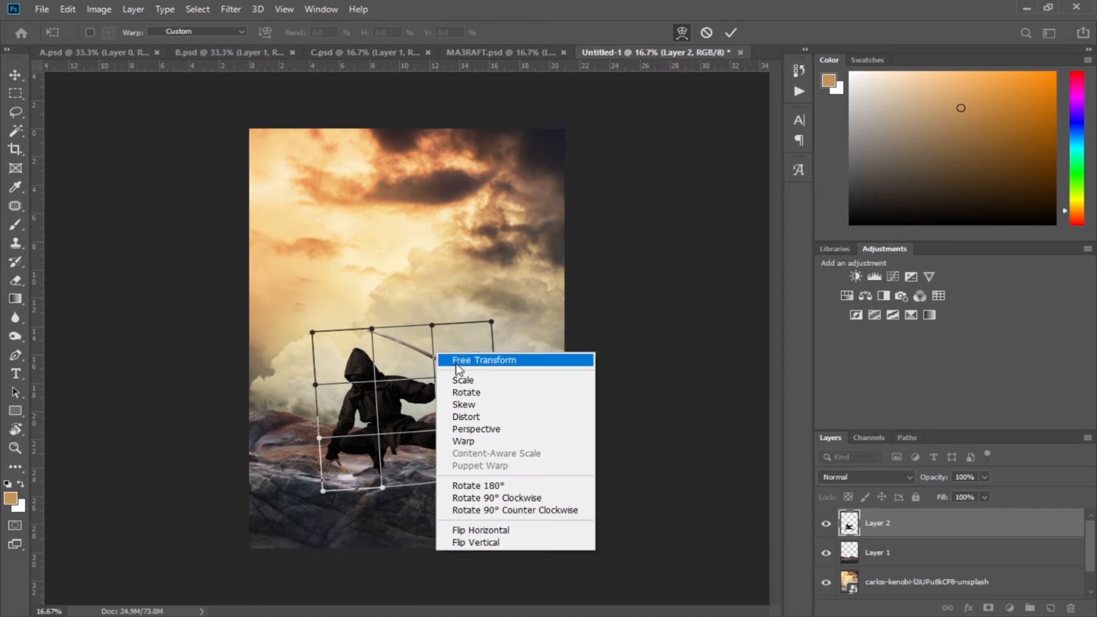
pyautogui.click(456, 363)
pyautogui.moveTo(490, 320); pyautogui.dragTo(499, 313)
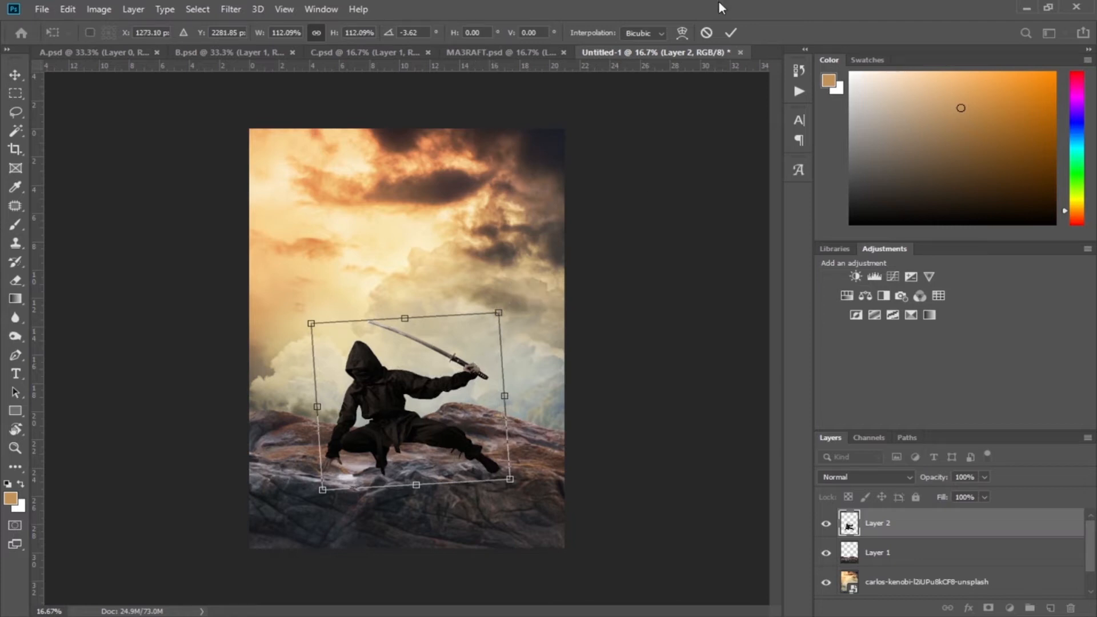
pyautogui.click(731, 33)
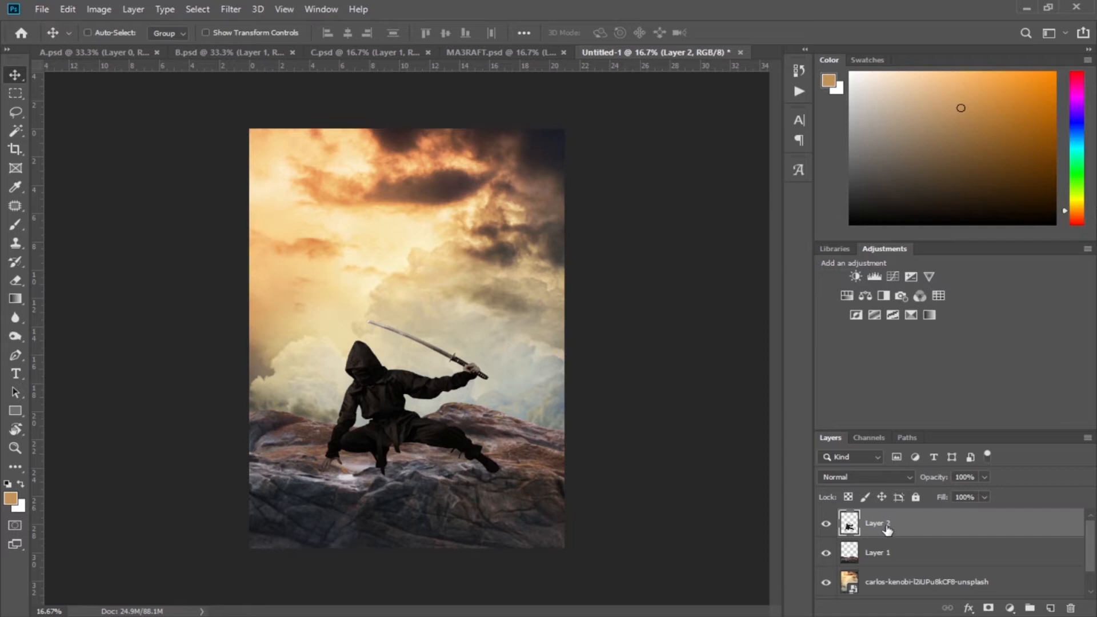
# Enlarge the ninja layer to about 132.5% and reposition it so the figure is centred on the rocks
pyautogui.hotkey('ctrl', 't')
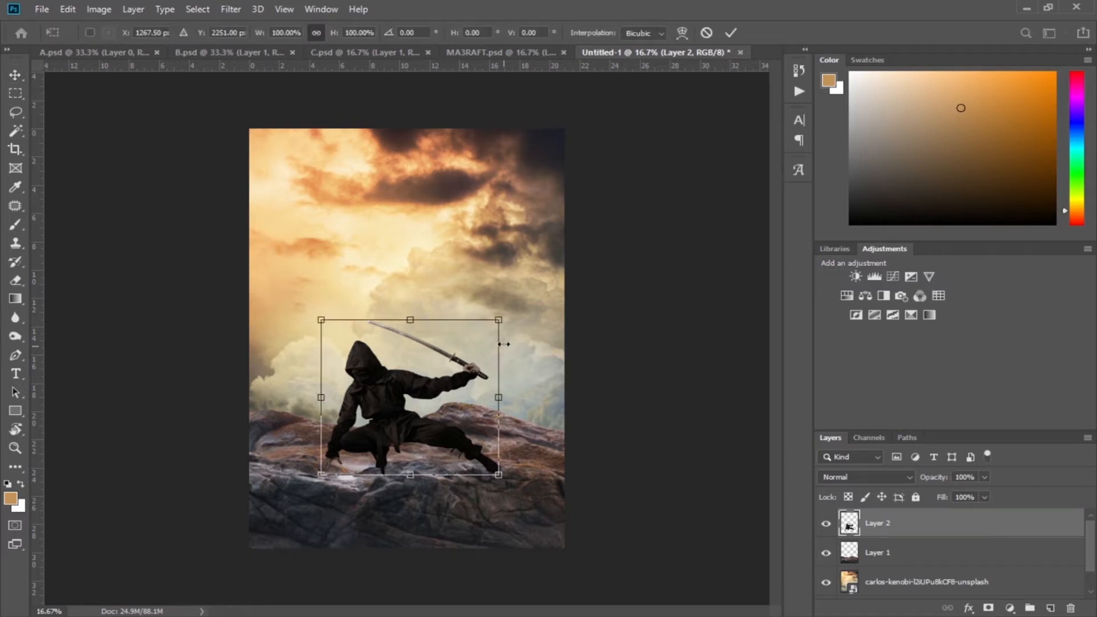
pyautogui.moveTo(499, 318); pyautogui.dragTo(553, 265)
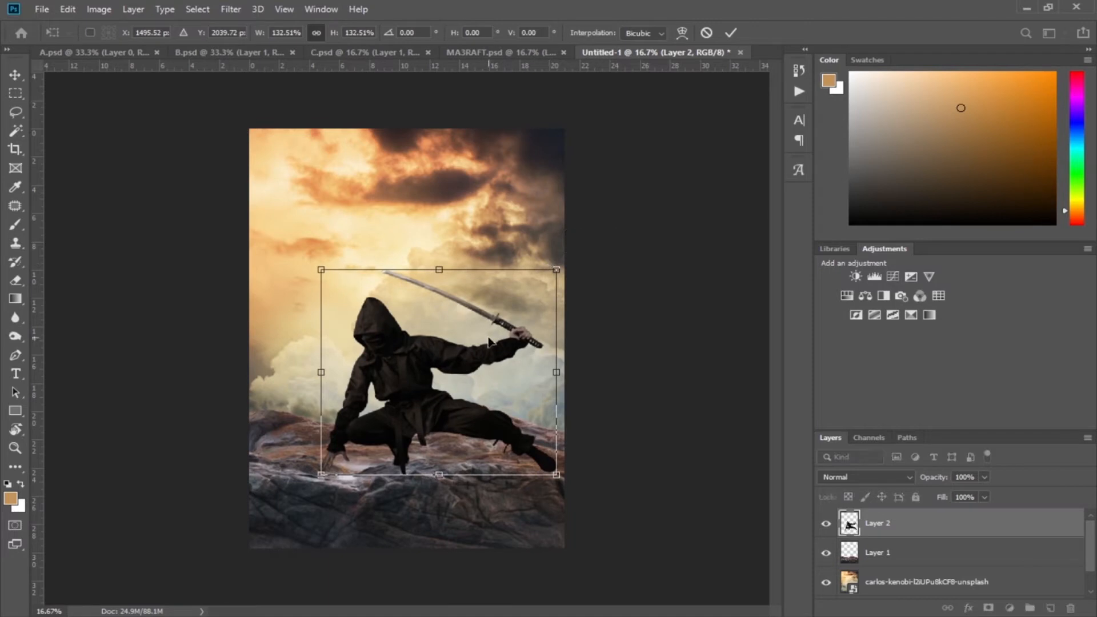
pyautogui.moveTo(508, 340); pyautogui.dragTo(485, 336)
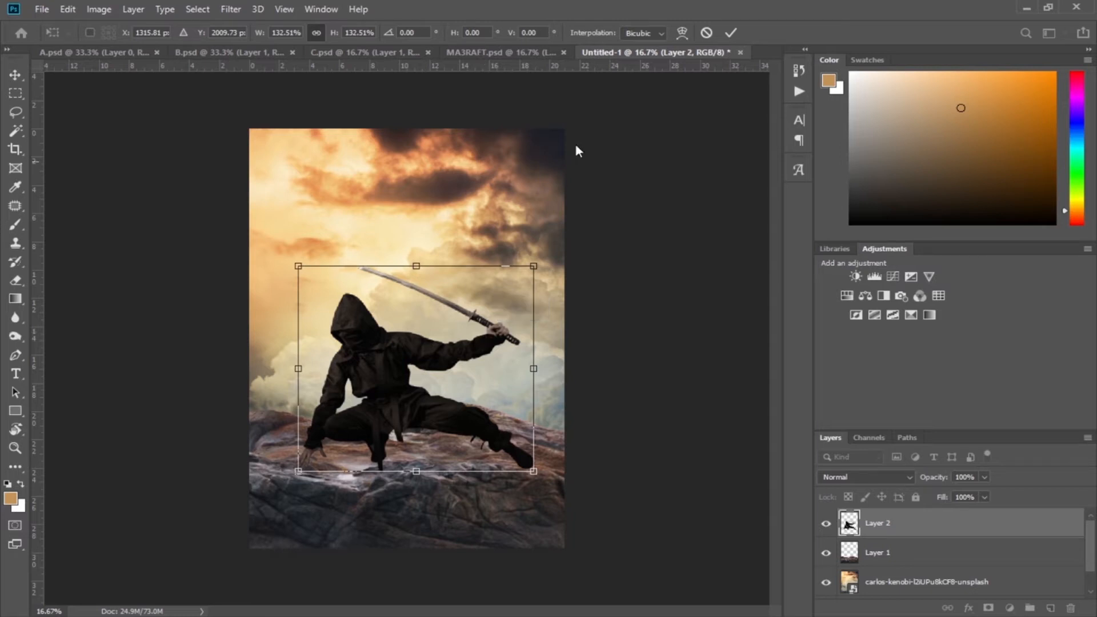
pyautogui.click(731, 33)
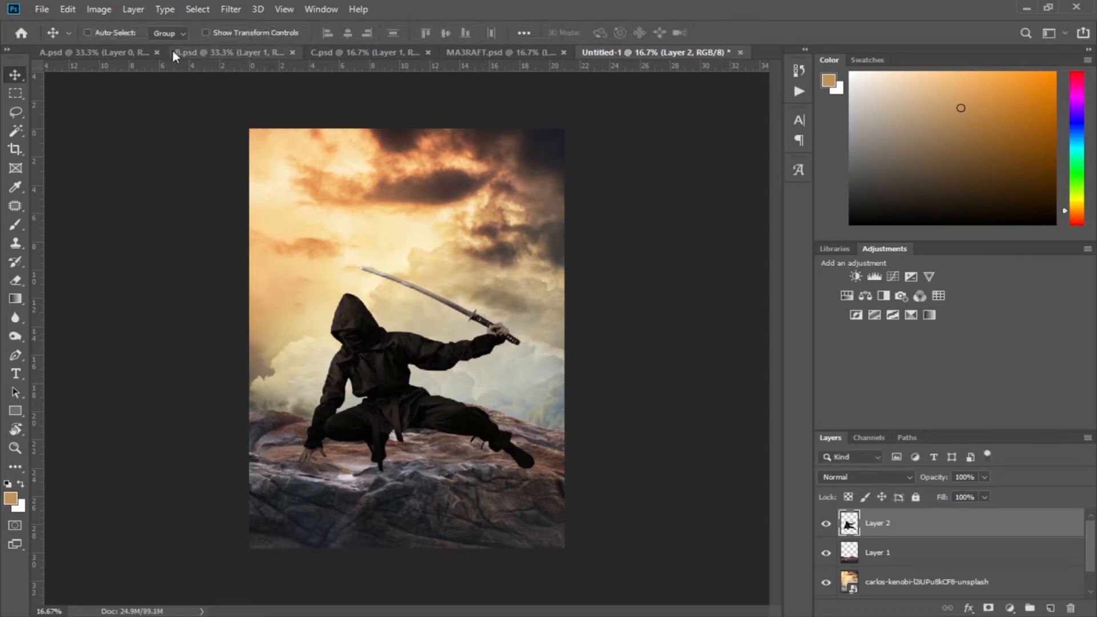
# Copy the moon without its black fill from A.psd into Untitled-1 and stack it between the rock and sky layers
pyautogui.click(133, 53)
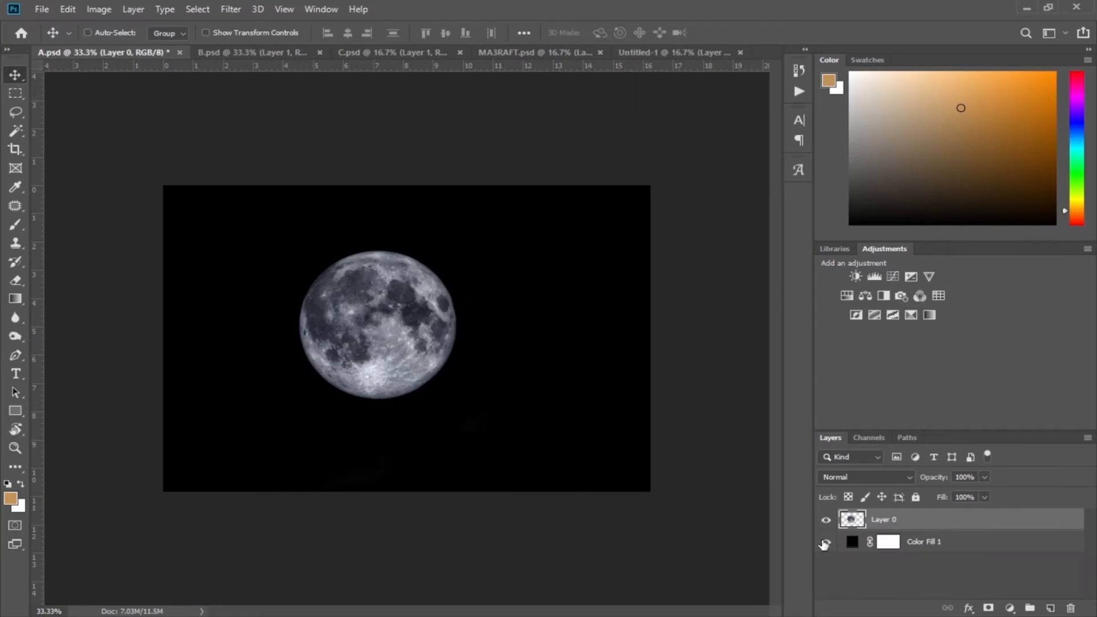
pyautogui.click(826, 541)
pyautogui.moveTo(399, 350); pyautogui.dragTo(613, 114)
pyautogui.moveTo(433, 281); pyautogui.dragTo(431, 280)
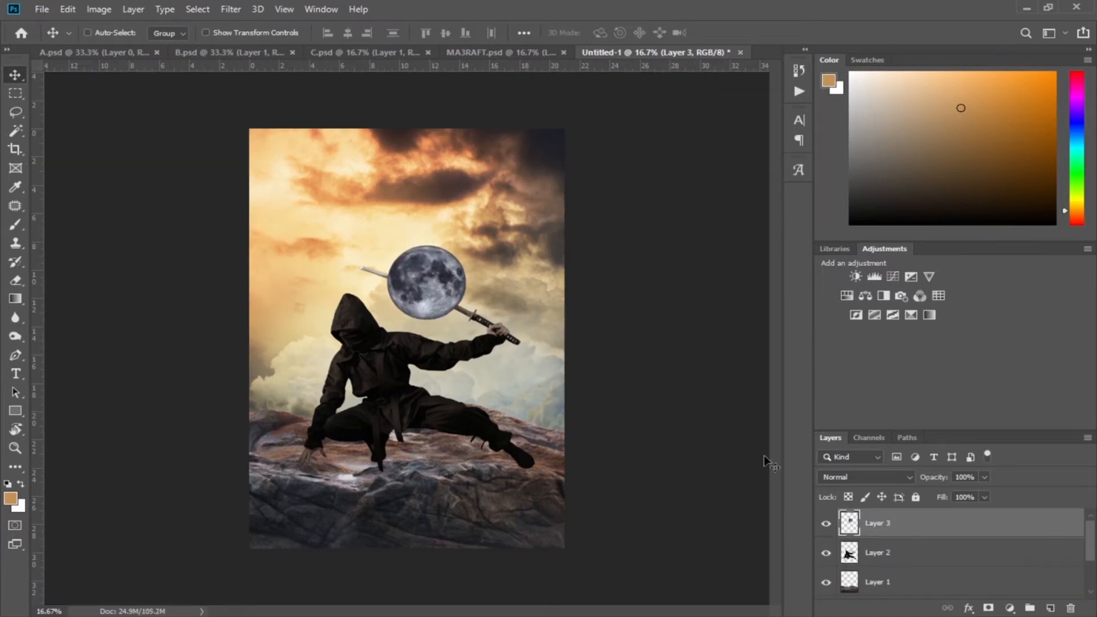
pyautogui.moveTo(916, 532); pyautogui.dragTo(913, 554)
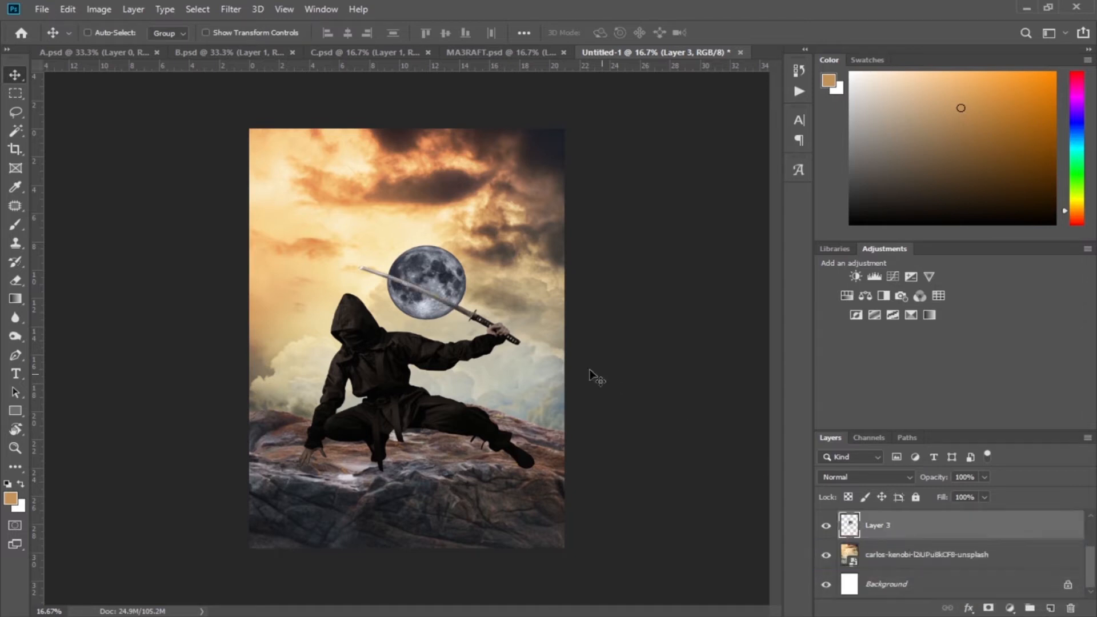
# Enlarge the moon to more than half the canvas width and centre it behind the ninja's head and sword
pyautogui.hotkey('ctrl', 't')
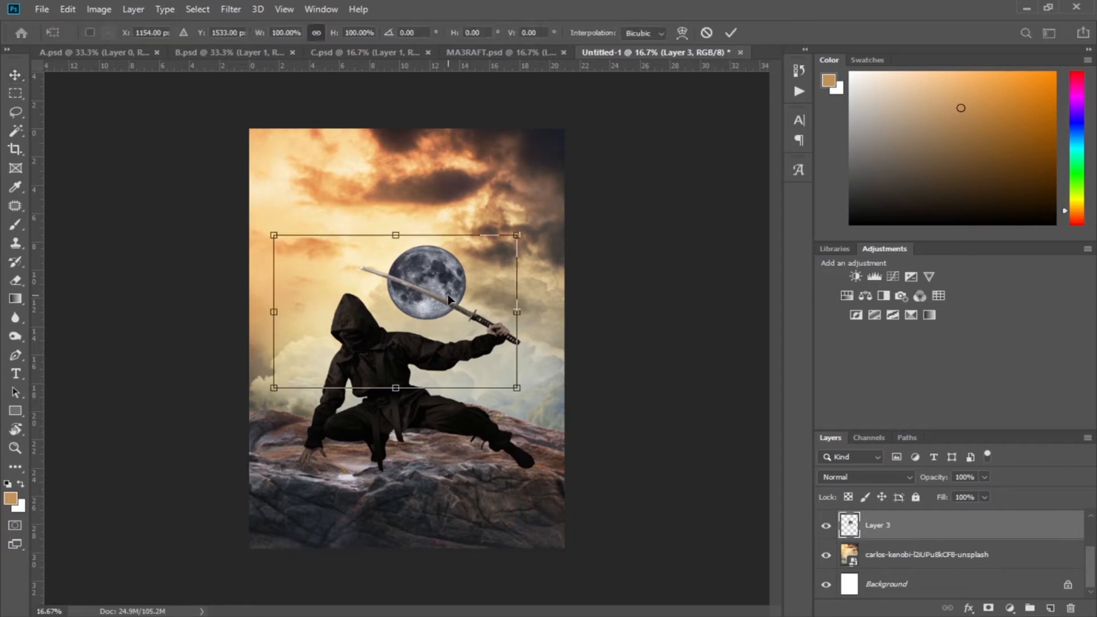
pyautogui.moveTo(510, 238); pyautogui.dragTo(808, 51)
pyautogui.moveTo(574, 231); pyautogui.dragTo(382, 340)
pyautogui.moveTo(624, 164); pyautogui.dragTo(666, 115)
pyautogui.moveTo(604, 212); pyautogui.dragTo(564, 245)
pyautogui.click(733, 33)
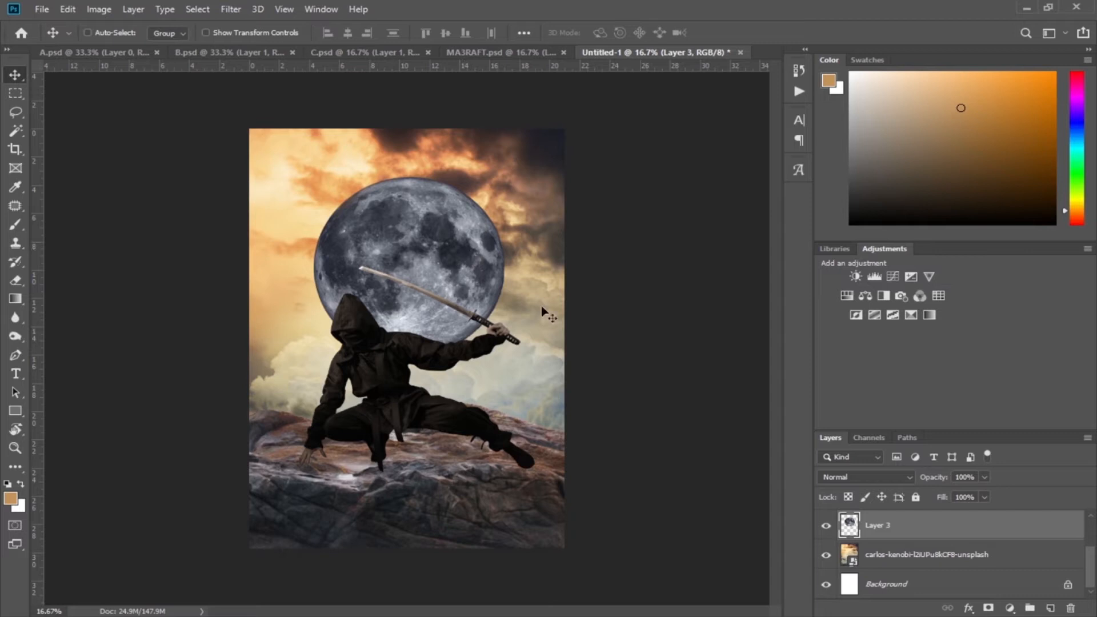
# Rasterize the cloudy sky layer
pyautogui.click(881, 558)
pyautogui.rightClick(881, 558)
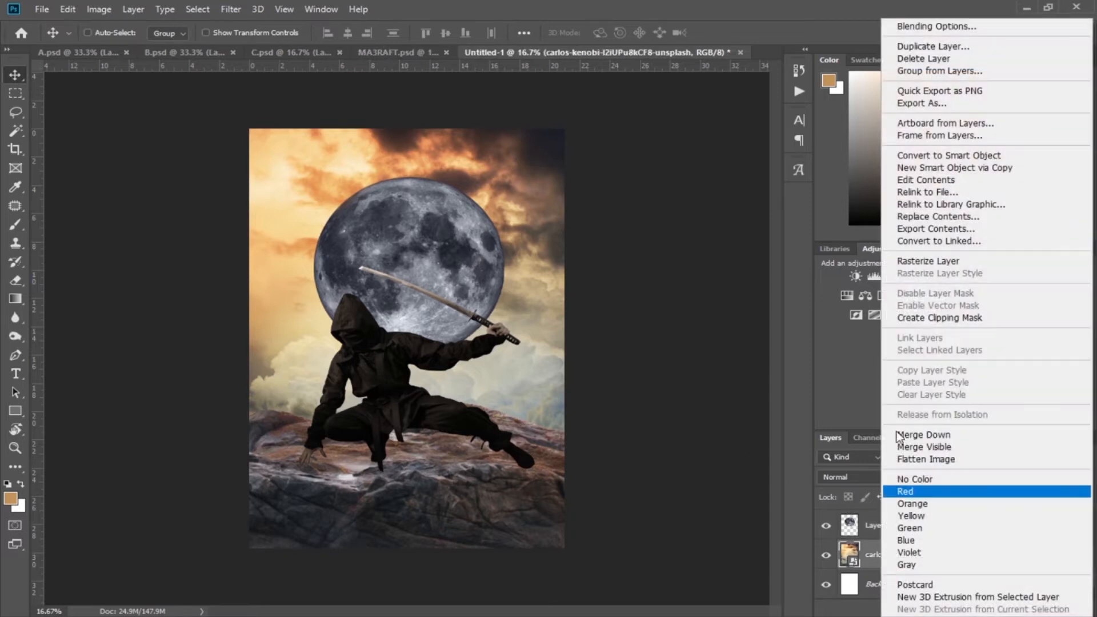
pyautogui.click(922, 259)
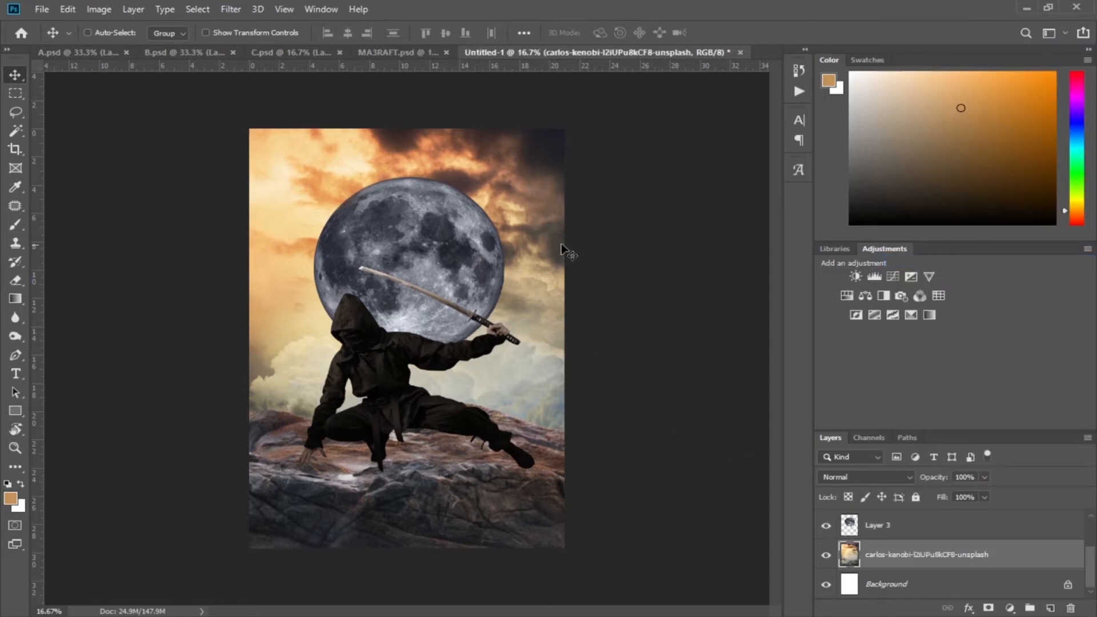
# Add a Hue/Saturation adjustment layer directly above the rock layer and move its settings clear of the artwork
pyautogui.scroll(2, 965, 575)
pyautogui.click(923, 527)
pyautogui.click(972, 555)
pyautogui.click(1009, 607)
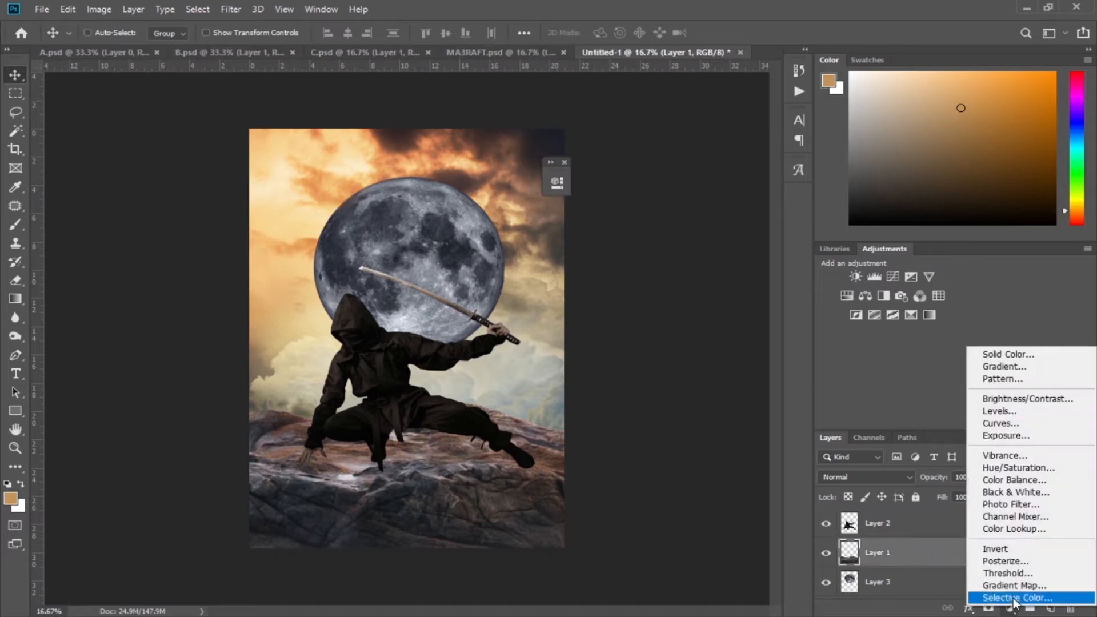
pyautogui.click(1017, 470)
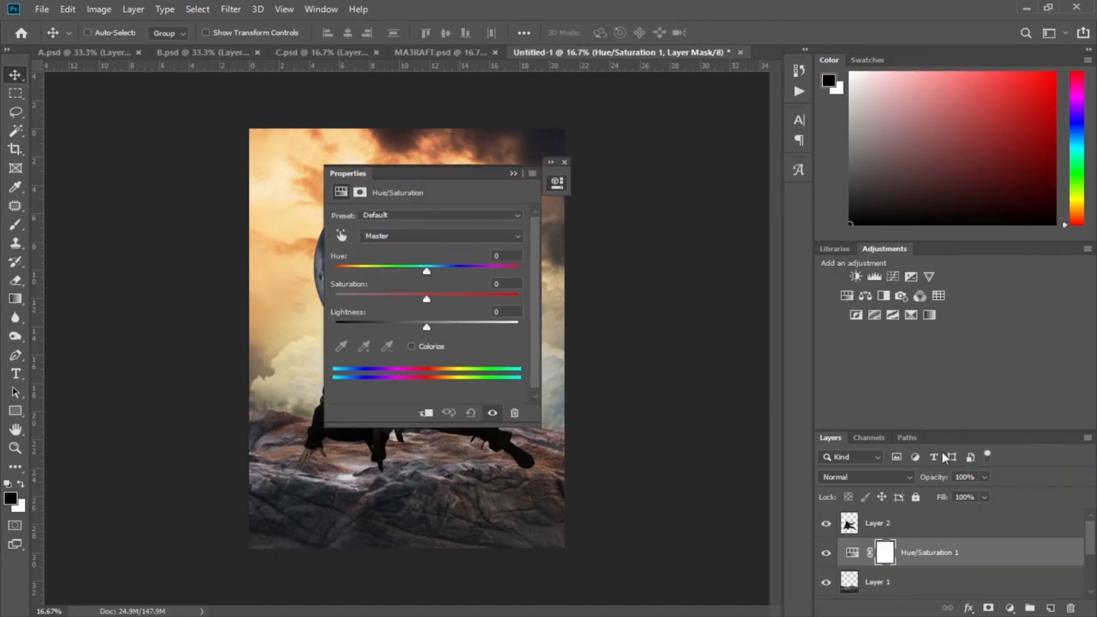
pyautogui.moveTo(516, 177); pyautogui.dragTo(722, 153)
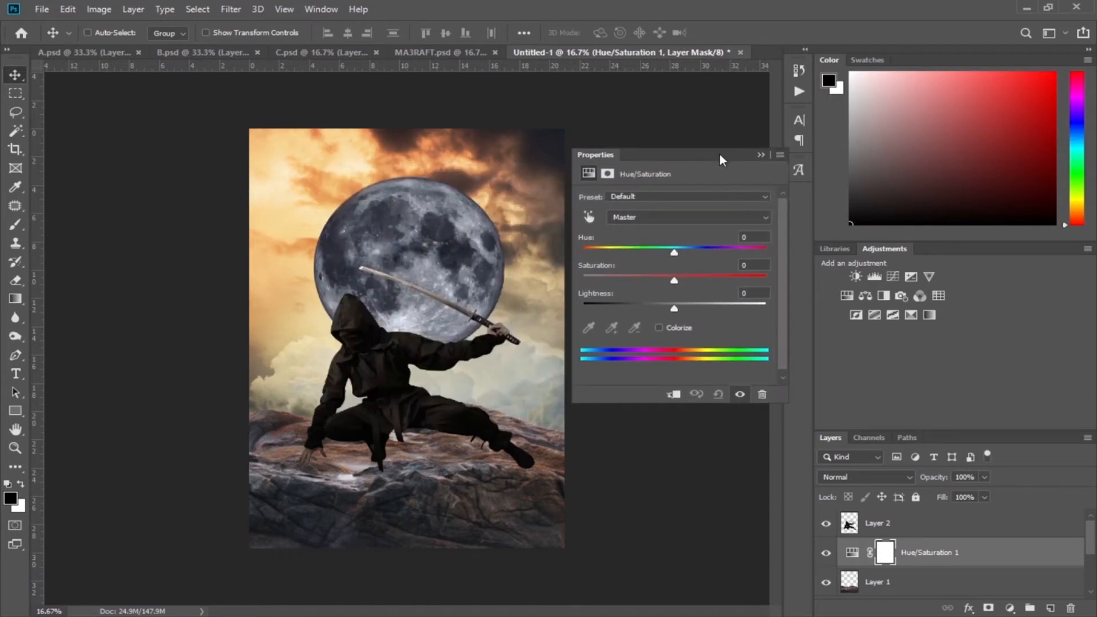
# Clip the adjustment to the rocks, colorize them with Hue 90 and Lightness -36, and set its opacity to 73%
pyautogui.click(659, 328)
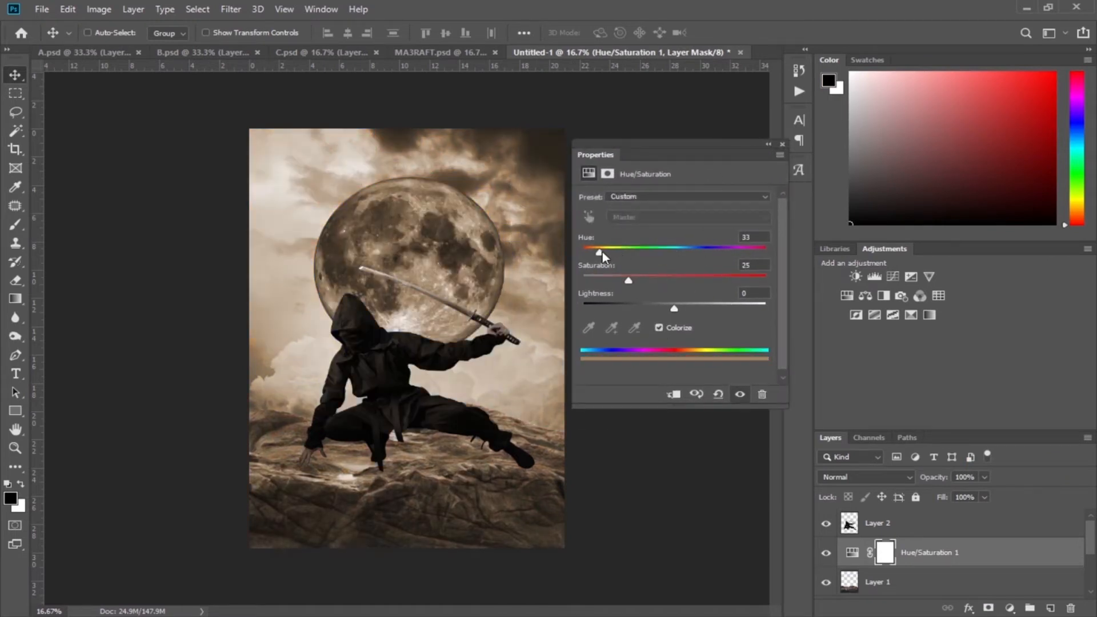
pyautogui.moveTo(602, 252); pyautogui.dragTo(633, 255)
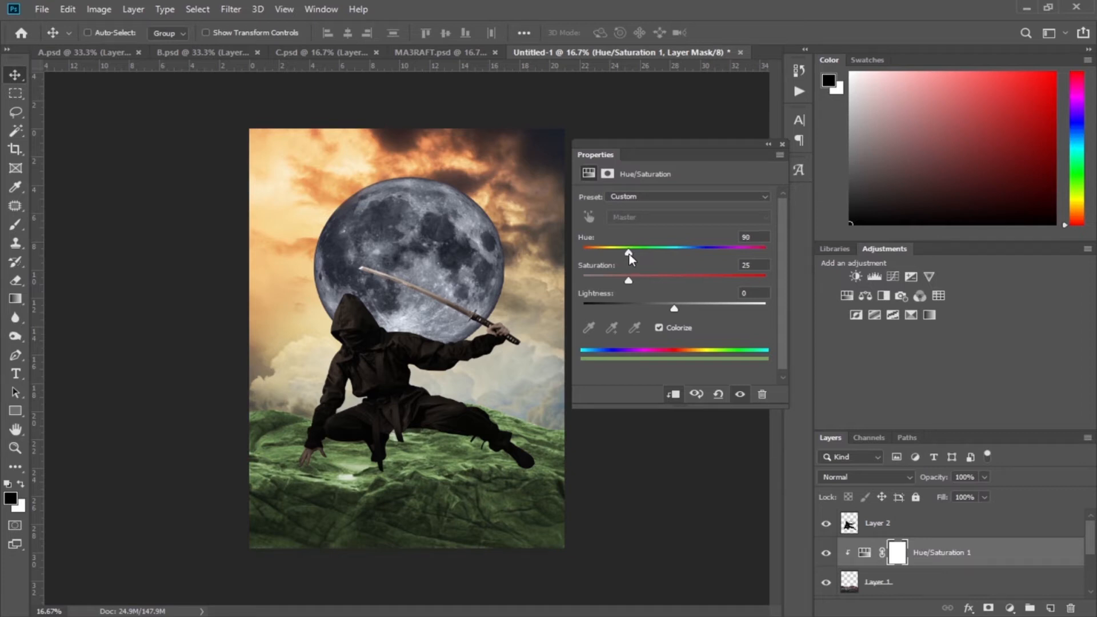
pyautogui.moveTo(674, 310); pyautogui.dragTo(642, 308)
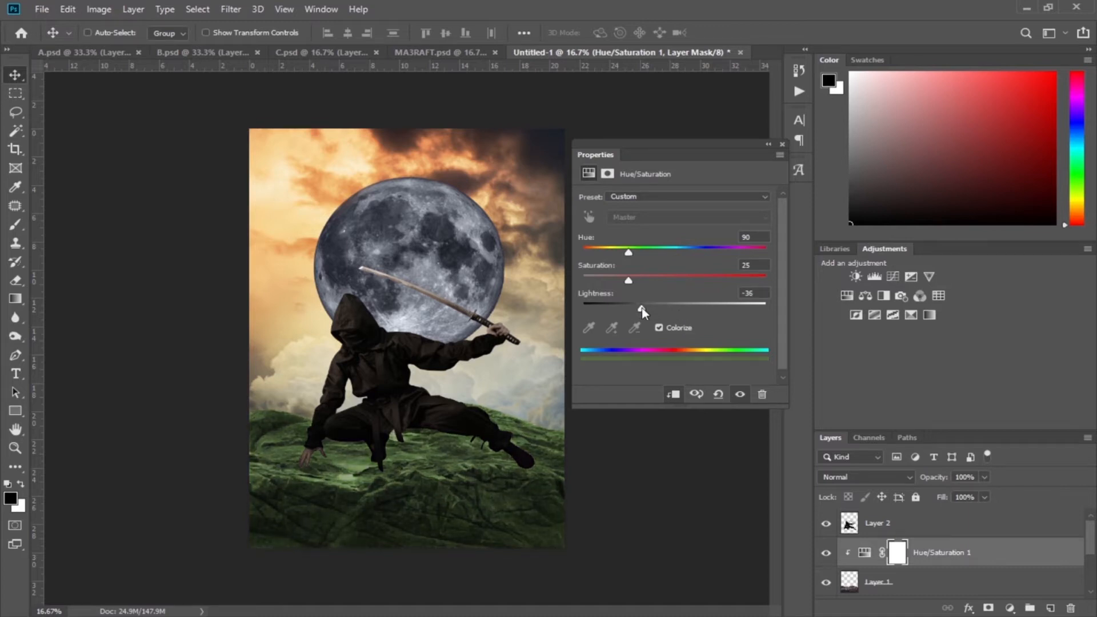
pyautogui.click(768, 145)
pyautogui.moveTo(932, 477); pyautogui.dragTo(912, 477)
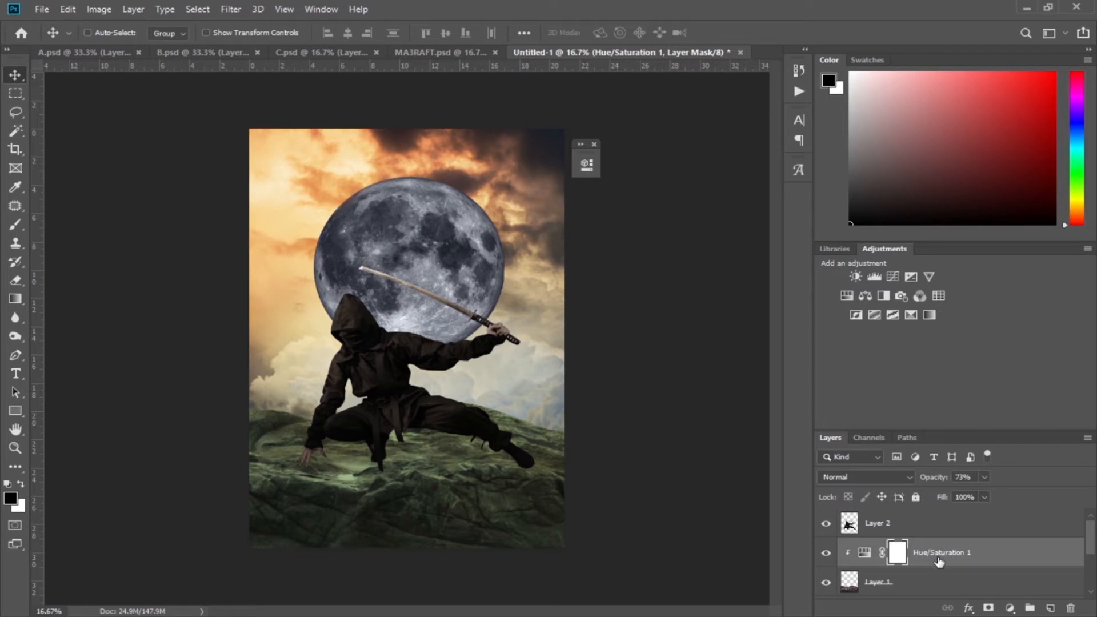
# Add a Hue/Saturation adjustment clipped to the moon layer and turn on Colorize
pyautogui.scroll(-2, 941, 563)
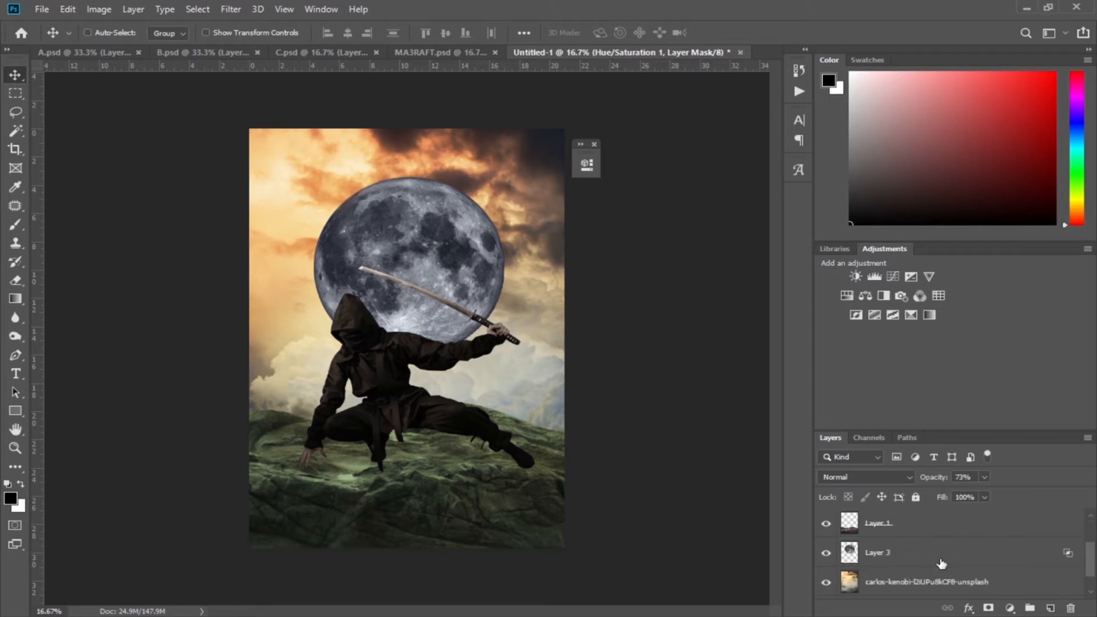
pyautogui.click(942, 563)
pyautogui.click(1010, 607)
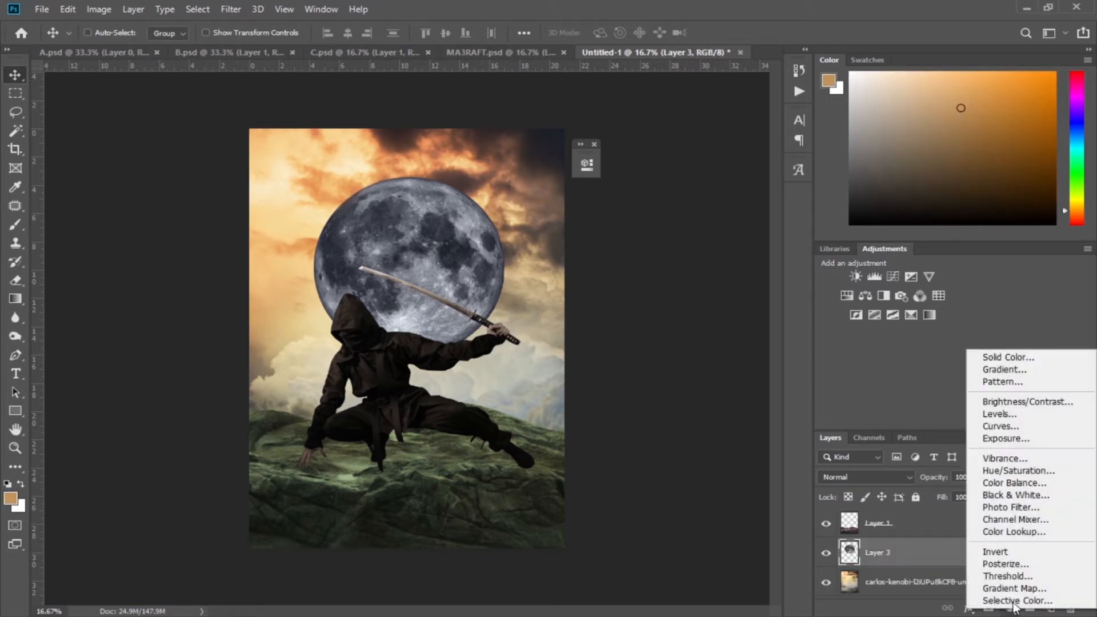
pyautogui.click(1015, 471)
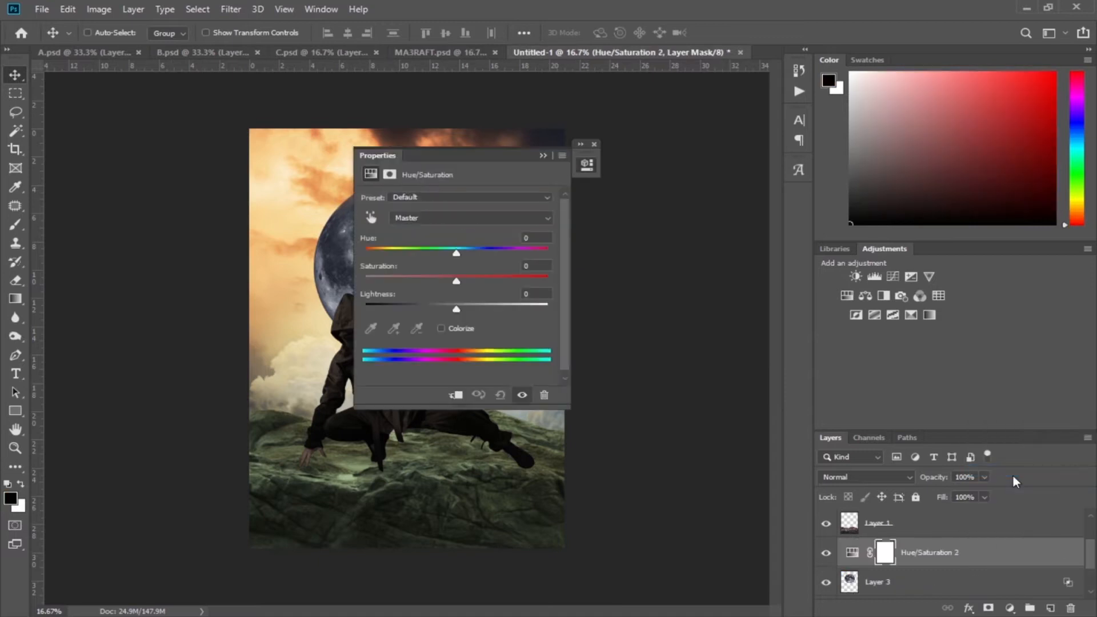
pyautogui.click(456, 390)
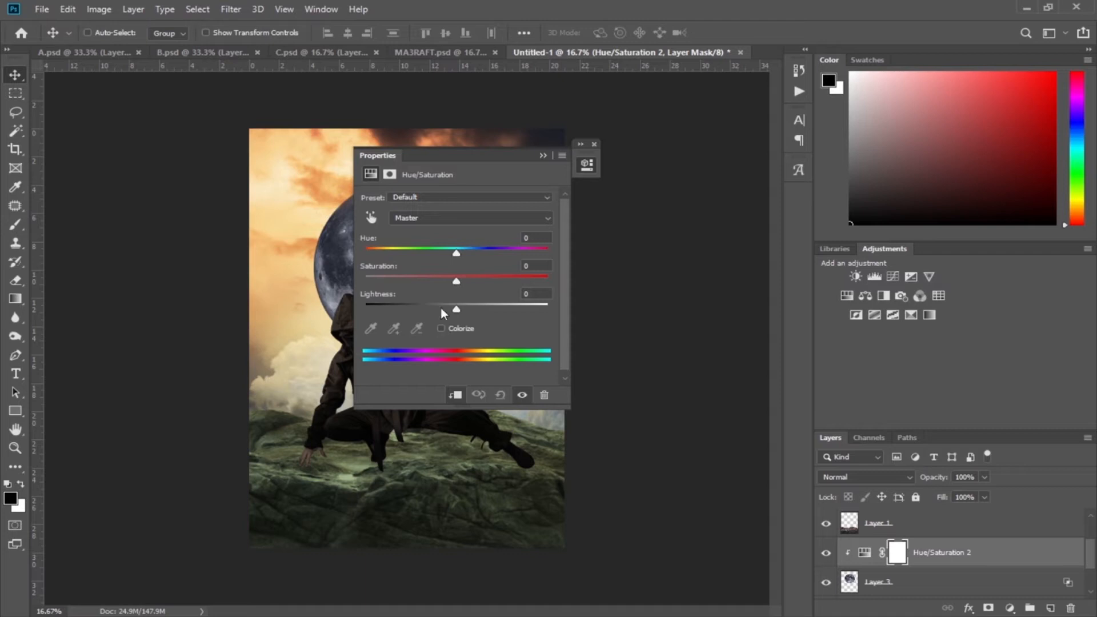
pyautogui.click(441, 328)
pyautogui.moveTo(468, 174); pyautogui.dragTo(674, 156)
# Tint the moon blue with Hue 190, Saturation 48 and Lightness +3
pyautogui.moveTo(584, 252); pyautogui.dragTo(660, 253)
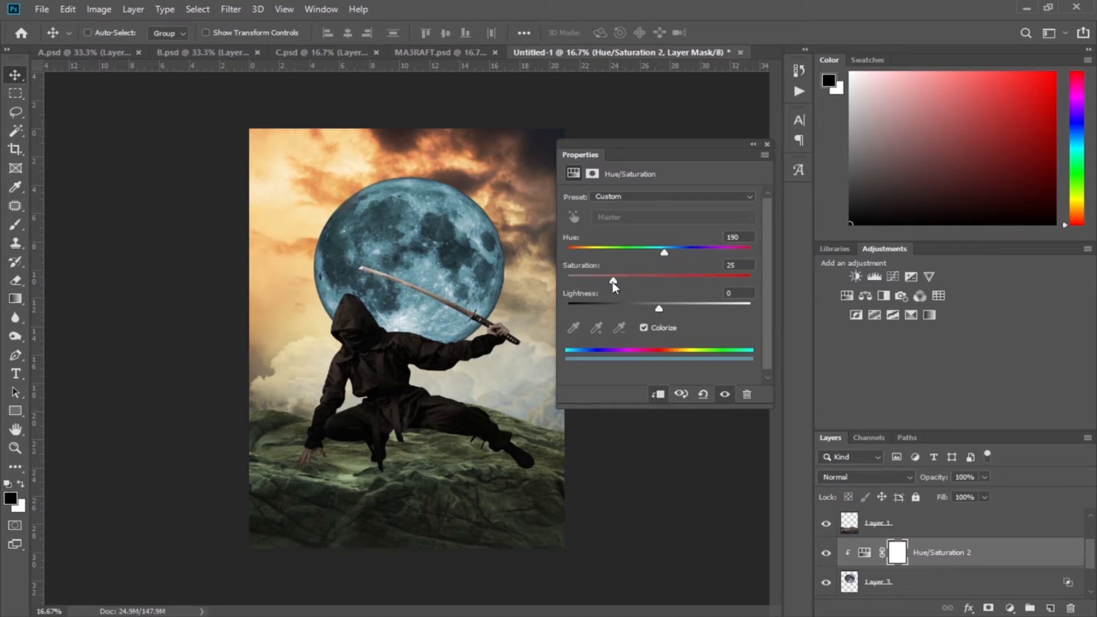
pyautogui.moveTo(613, 282); pyautogui.dragTo(635, 280)
pyautogui.moveTo(662, 310); pyautogui.dragTo(663, 309)
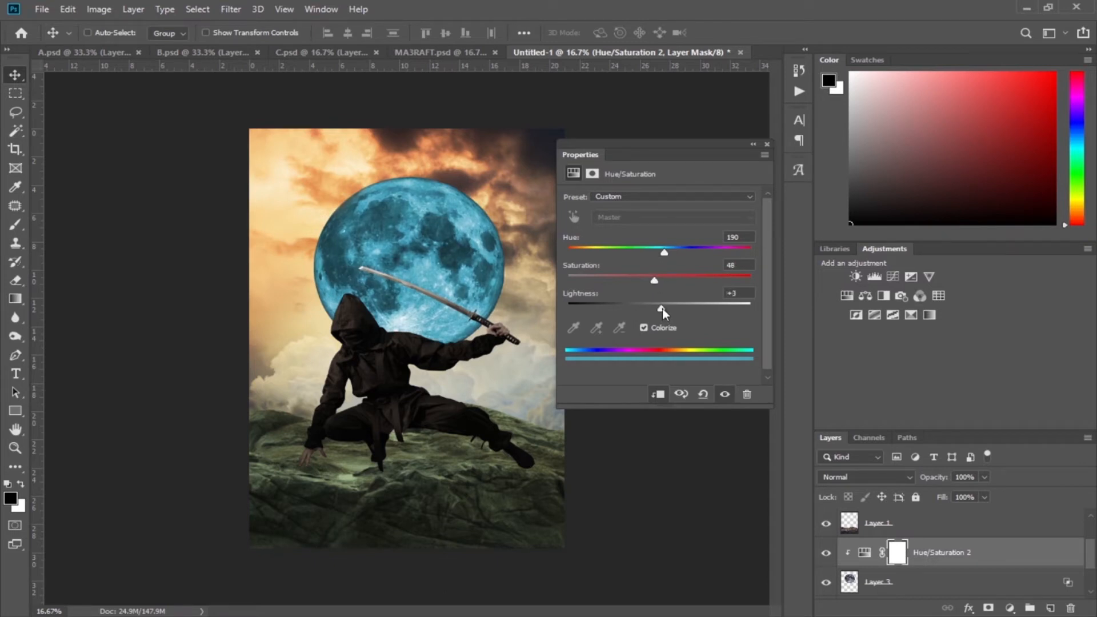
pyautogui.click(753, 145)
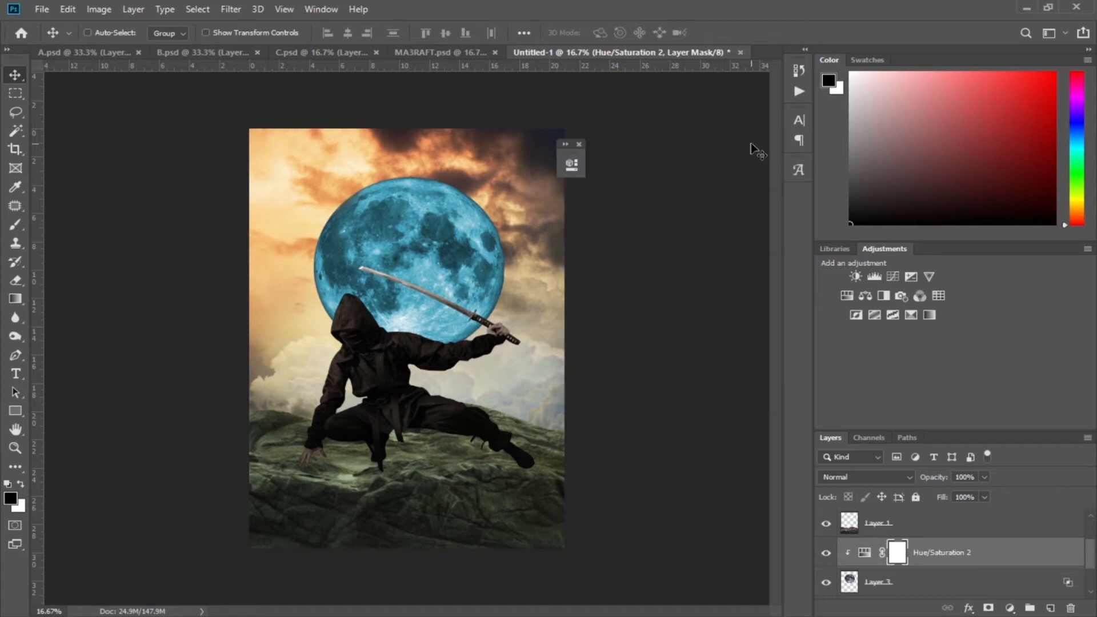
# Add a Hue/Saturation adjustment clipped to the sky layer and turn on Colorize
pyautogui.scroll(-2, 1026, 558)
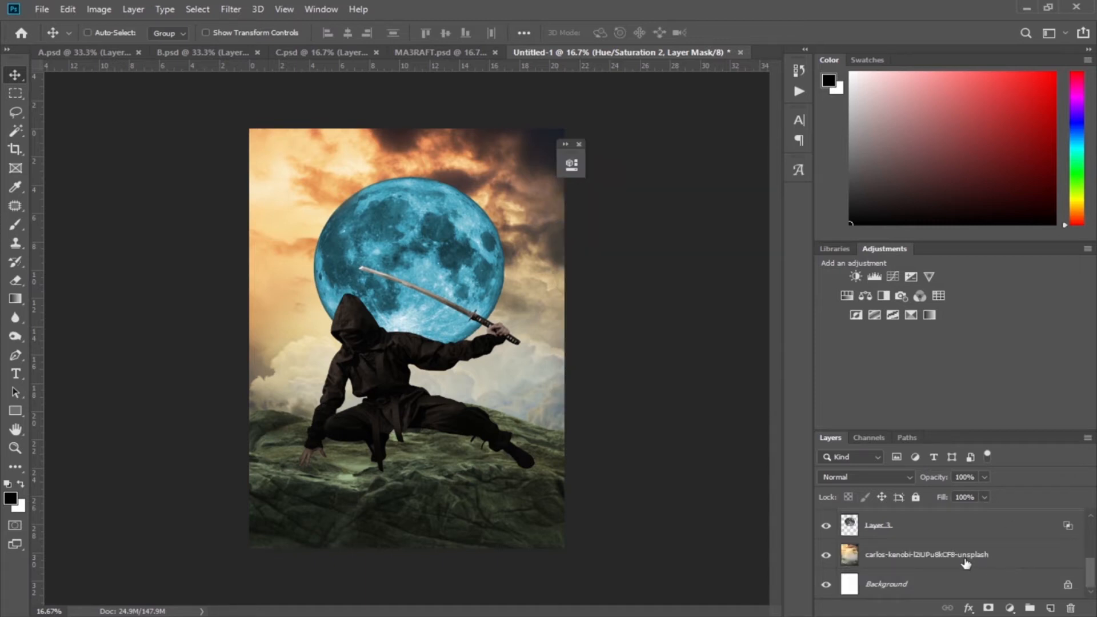
pyautogui.click(967, 565)
pyautogui.click(1010, 608)
pyautogui.click(1011, 470)
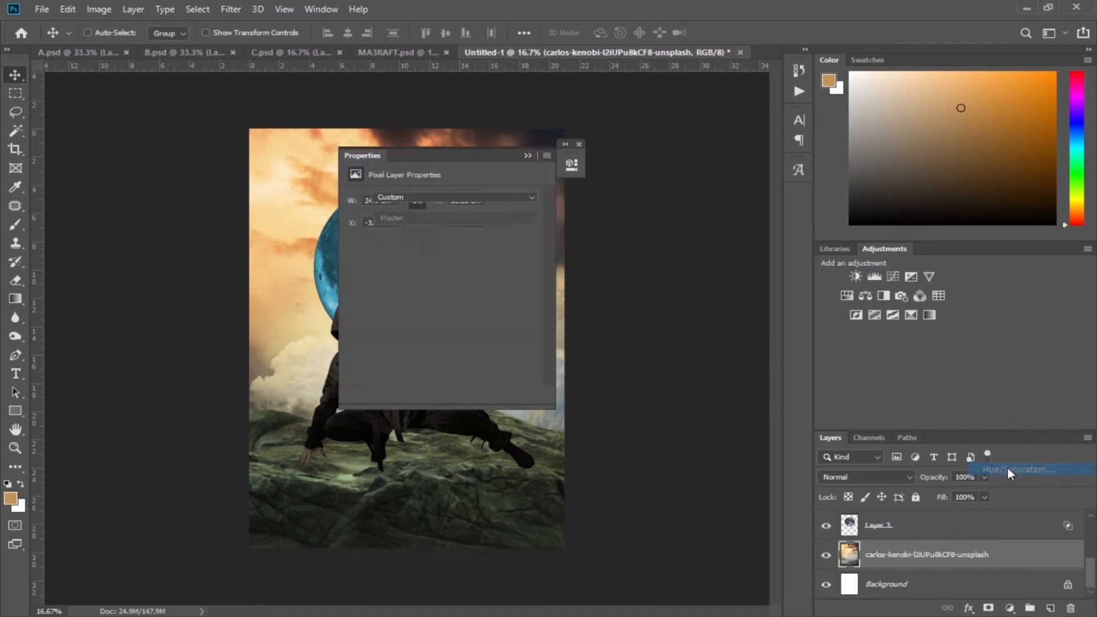
pyautogui.moveTo(489, 157); pyautogui.dragTo(705, 165)
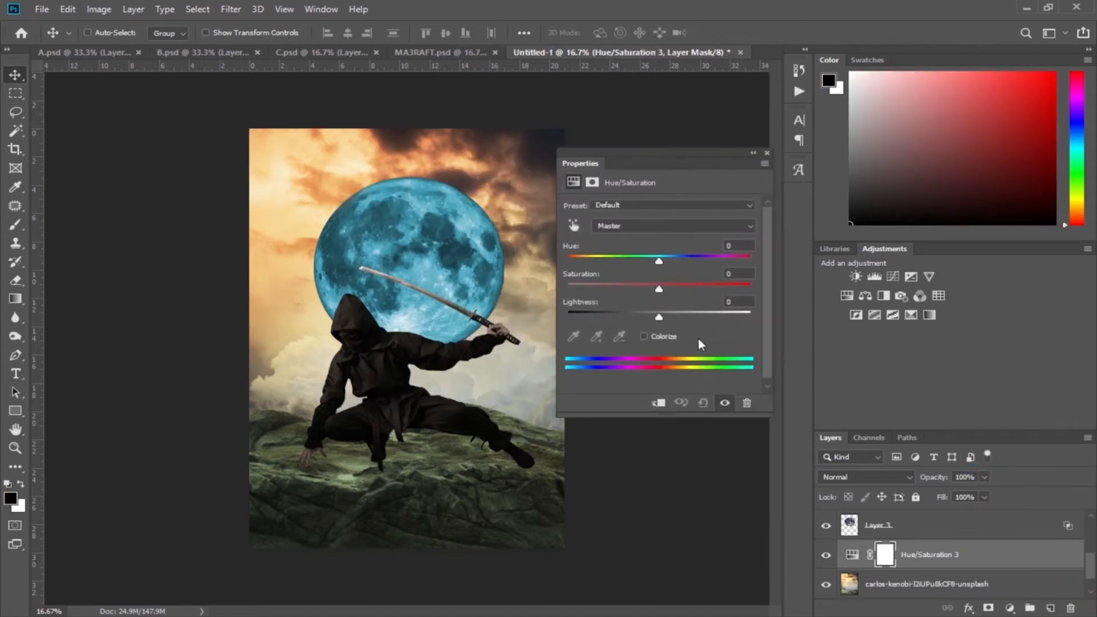
pyautogui.click(658, 403)
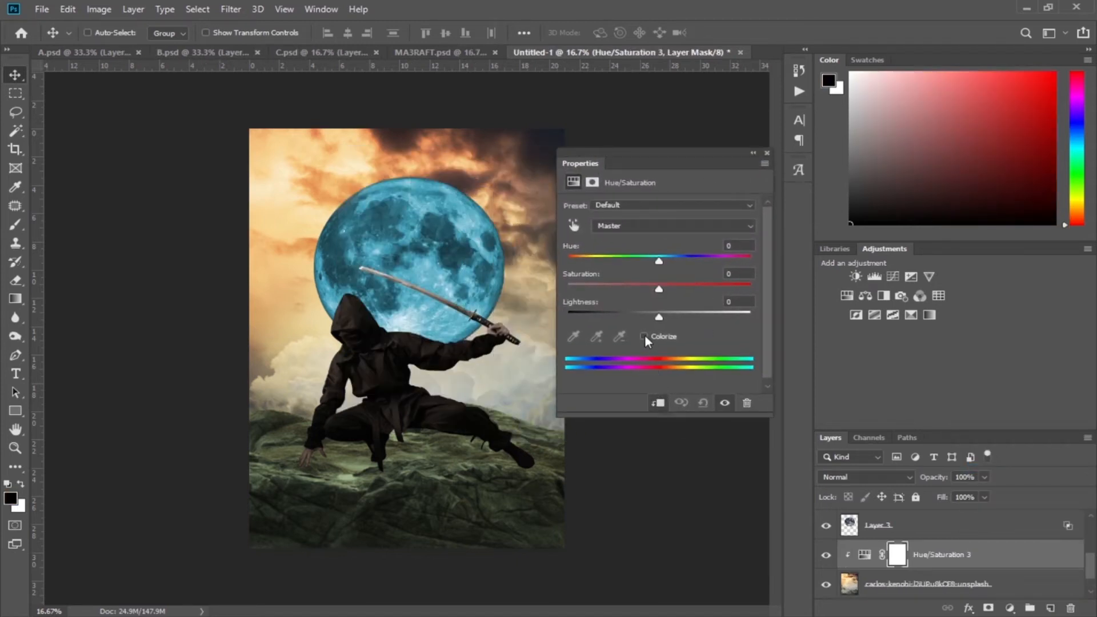
pyautogui.click(645, 337)
# Tint the sky dark green with Hue 93, Saturation 23 and Lightness -36
pyautogui.moveTo(569, 261); pyautogui.dragTo(612, 262)
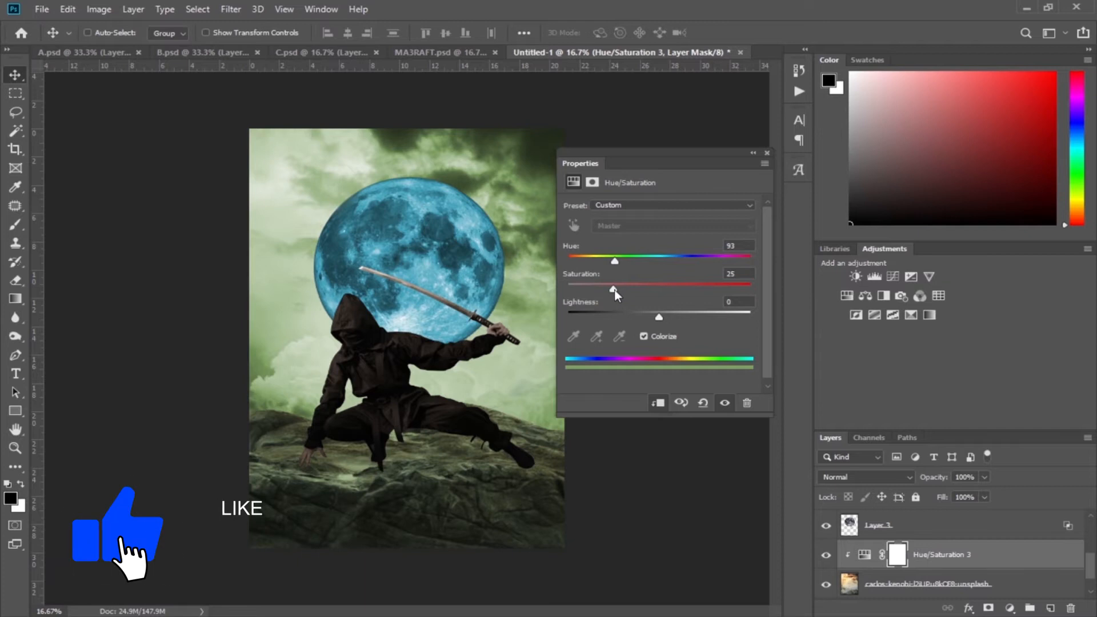
pyautogui.moveTo(614, 290); pyautogui.dragTo(609, 290)
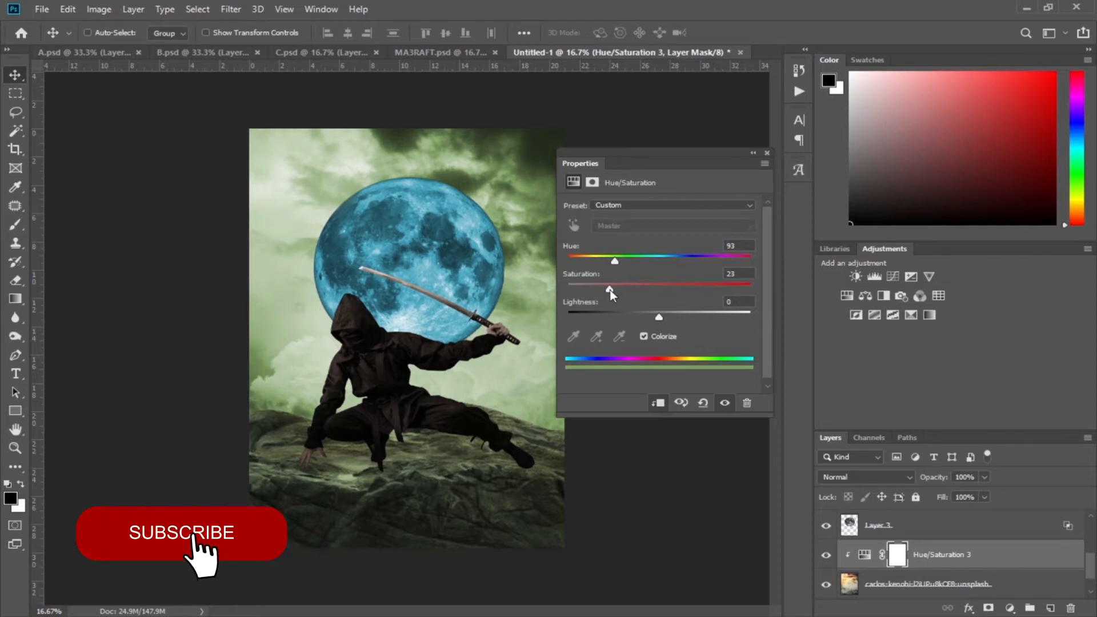
pyautogui.moveTo(657, 317); pyautogui.dragTo(624, 316)
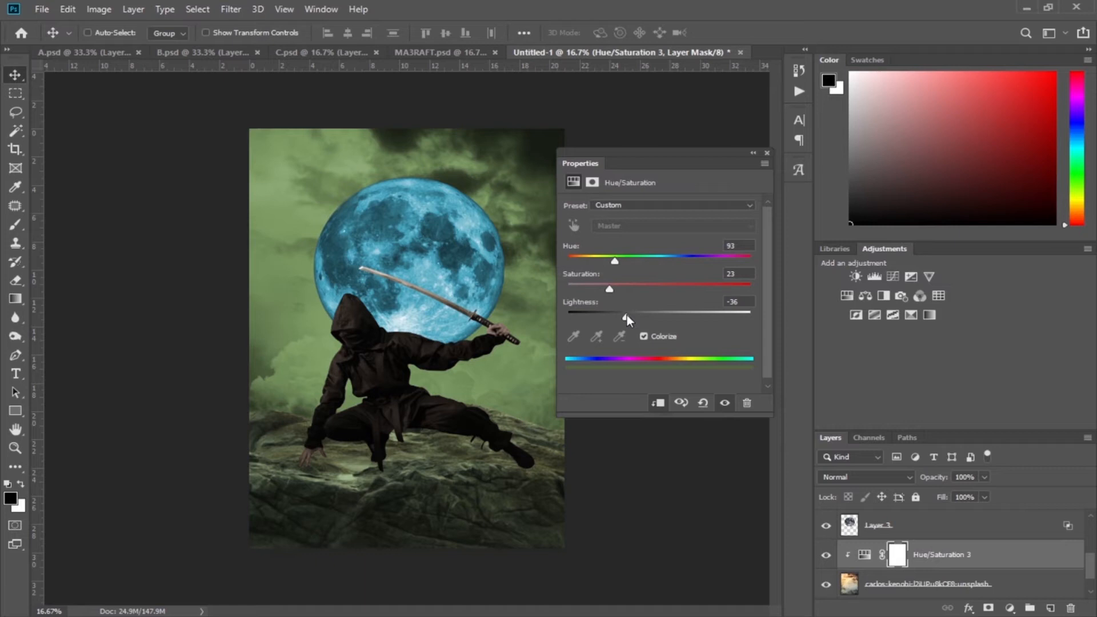
pyautogui.click(751, 153)
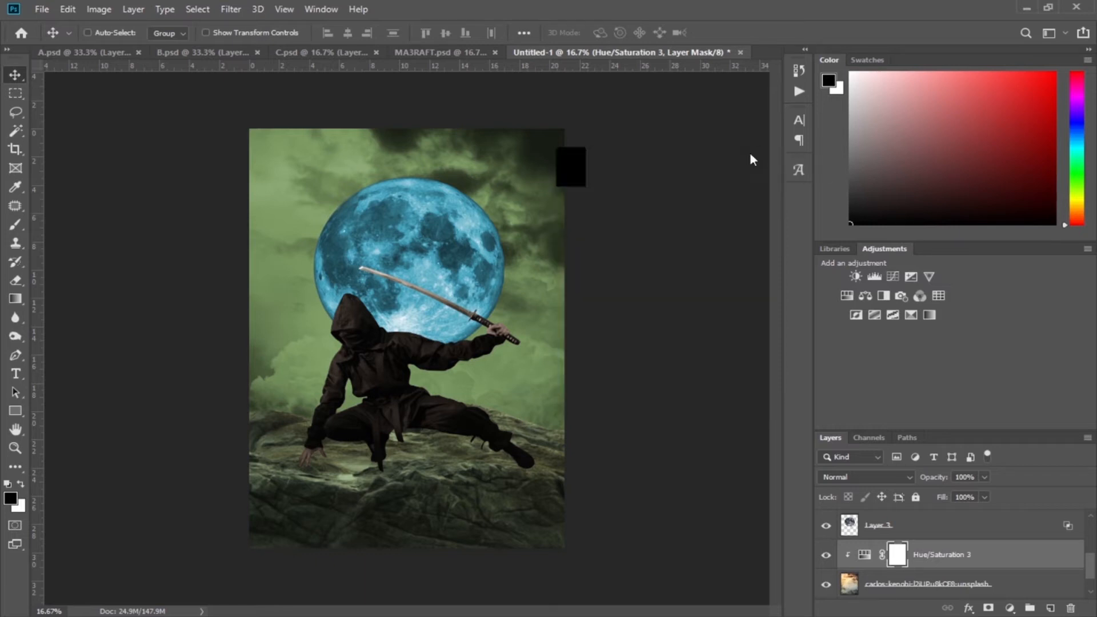
# Give the moon layer a white Inner Shadow at 100% opacity with a size of 139 px
pyautogui.scroll(3, 987, 583)
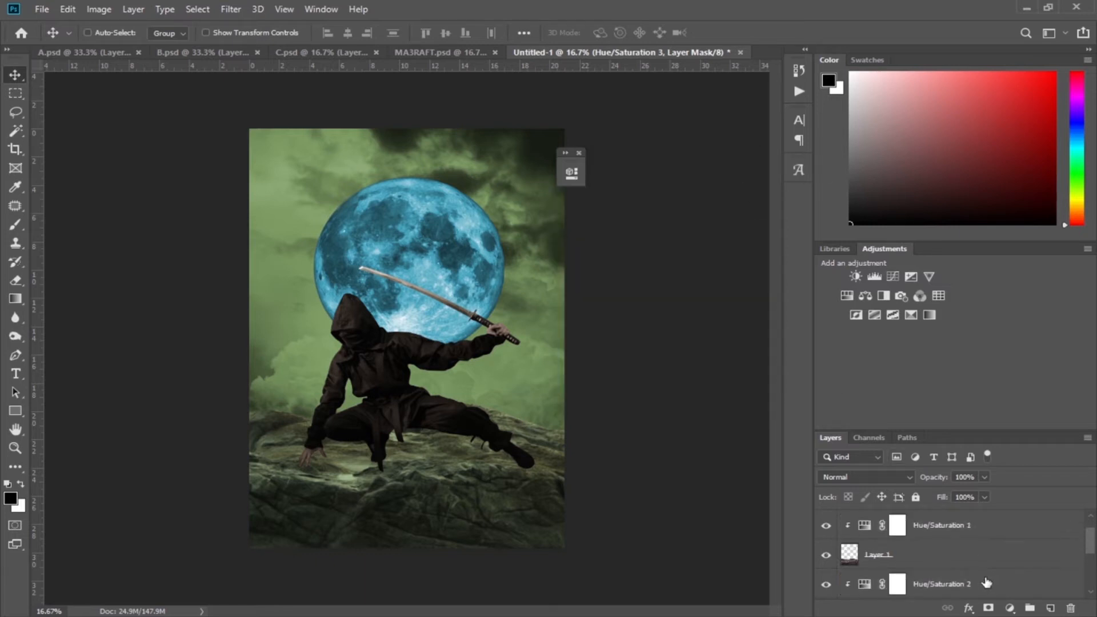
pyautogui.scroll(-1, 945, 560)
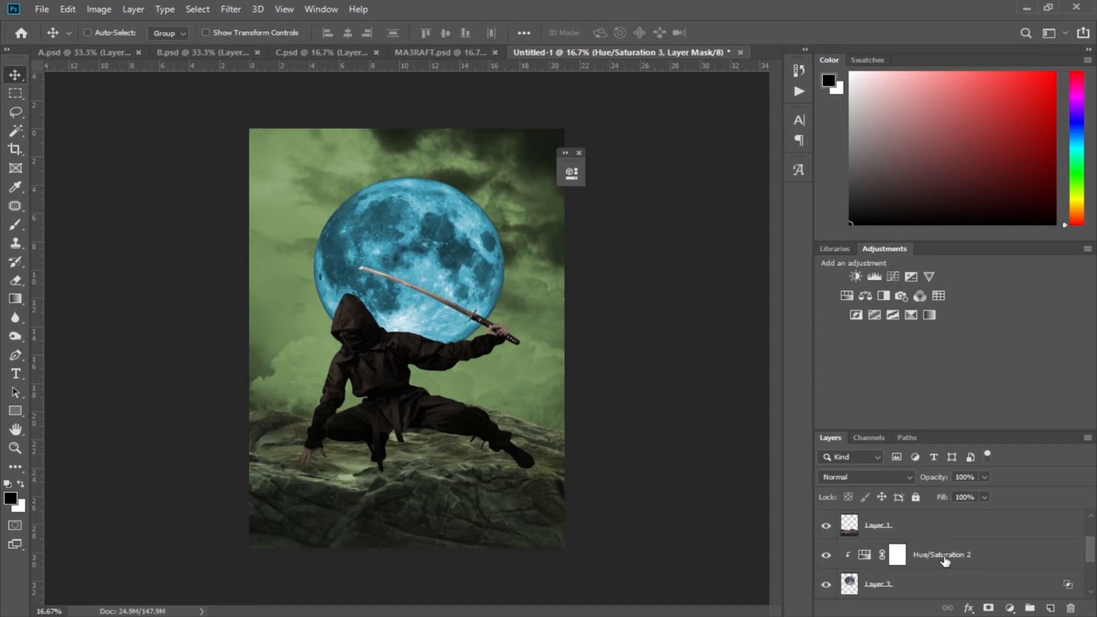
pyautogui.click(917, 582)
pyautogui.rightClick(915, 580)
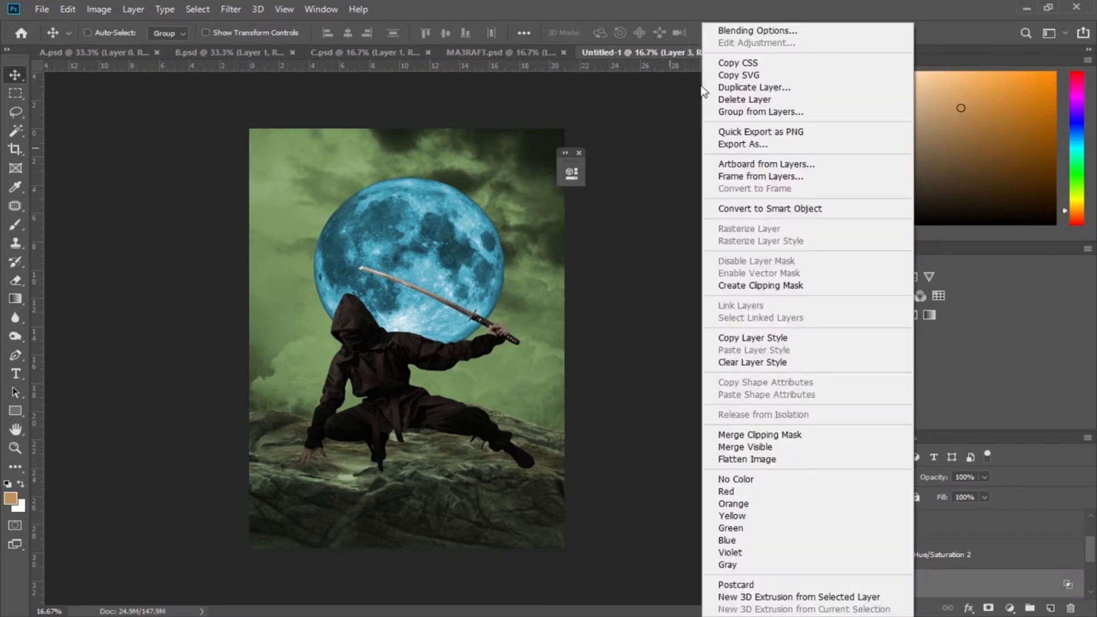
pyautogui.click(765, 30)
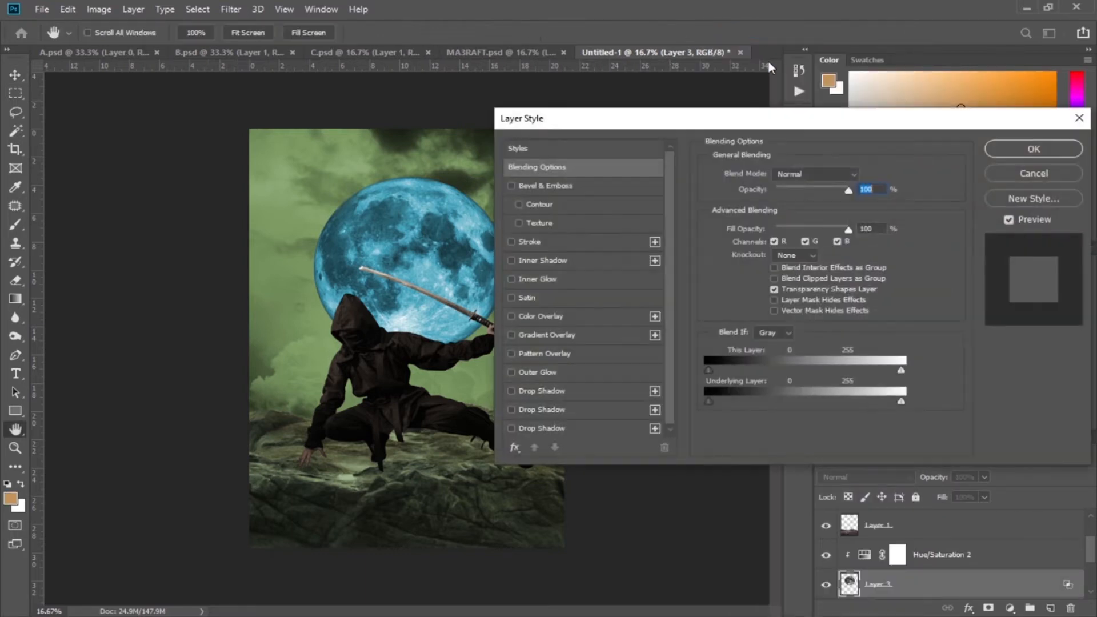
pyautogui.click(512, 261)
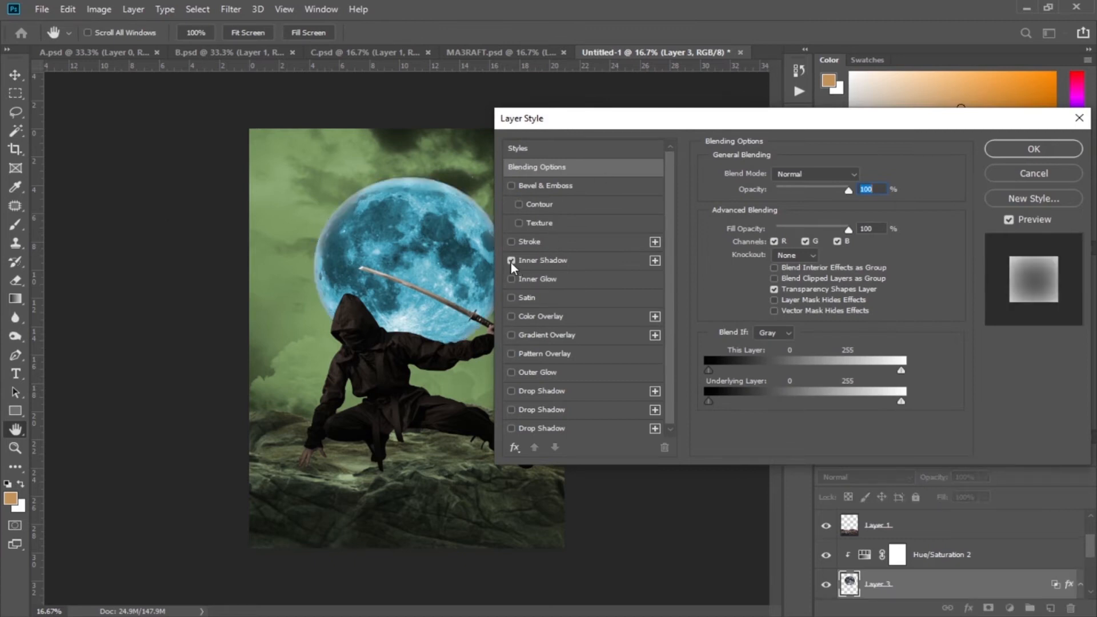
pyautogui.click(536, 262)
pyautogui.moveTo(805, 272); pyautogui.dragTo(803, 272)
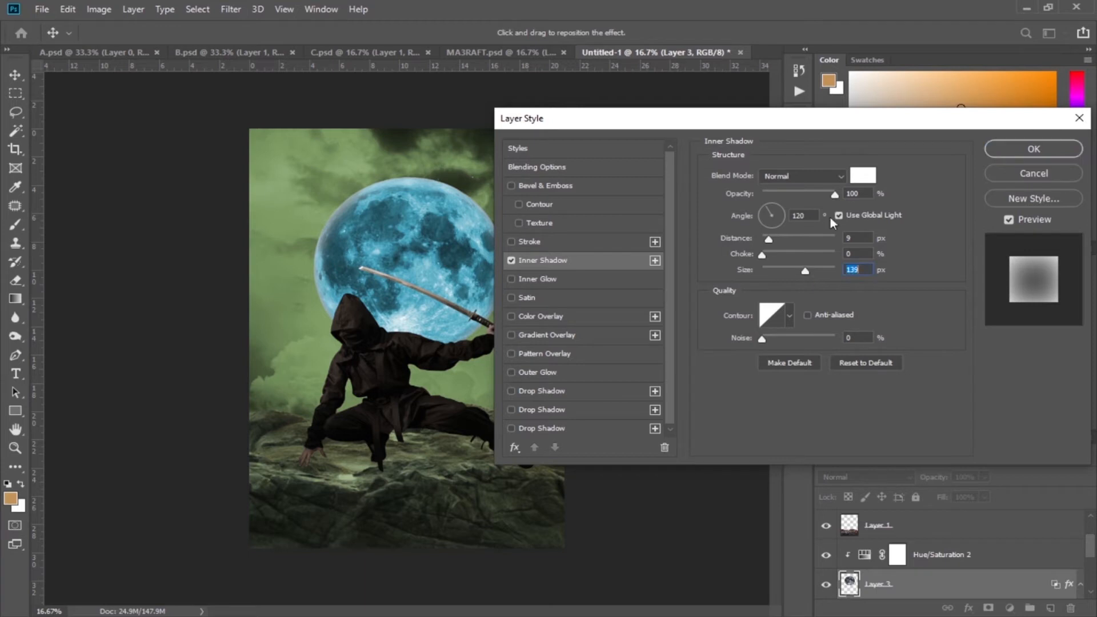
pyautogui.click(863, 176)
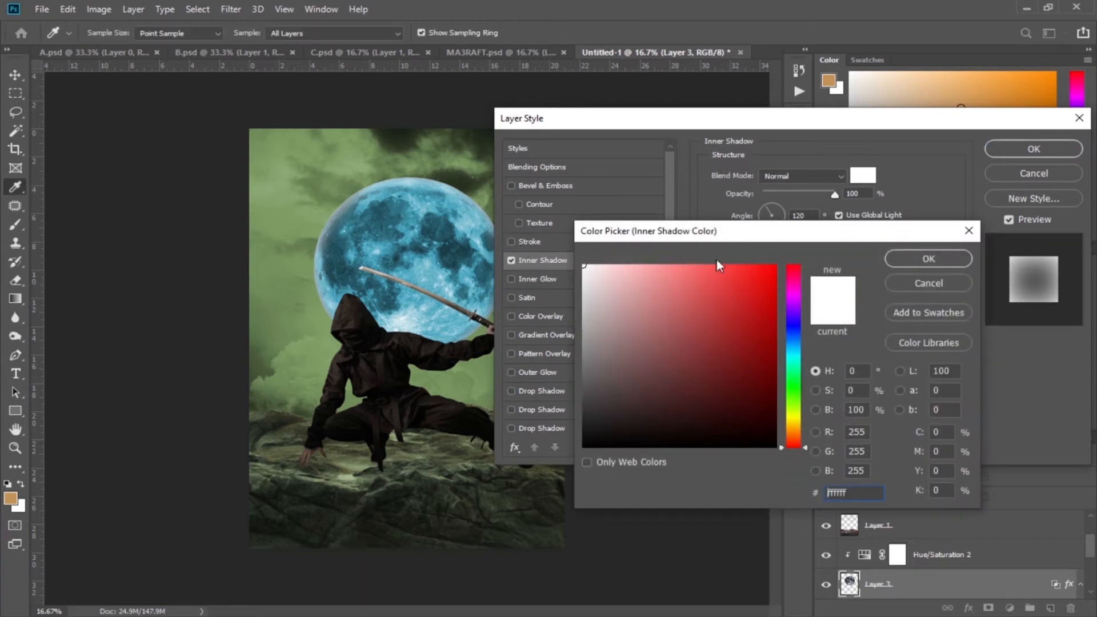
pyautogui.click(929, 262)
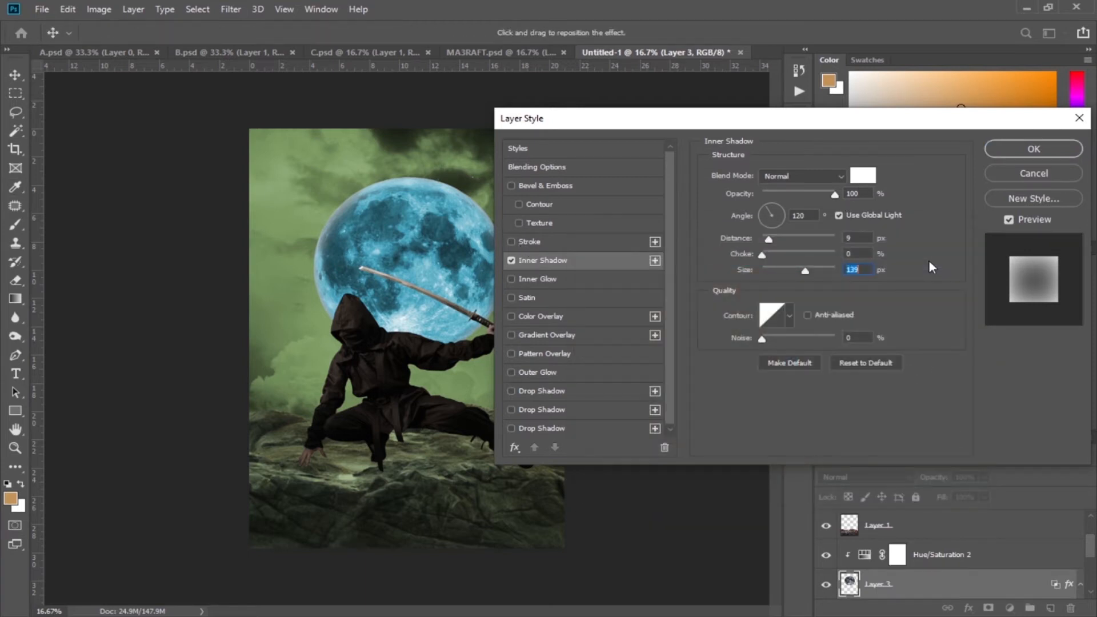
# Add a white Outer Glow of about 163 px to the moon and apply the layer style
pyautogui.click(512, 373)
pyautogui.click(530, 372)
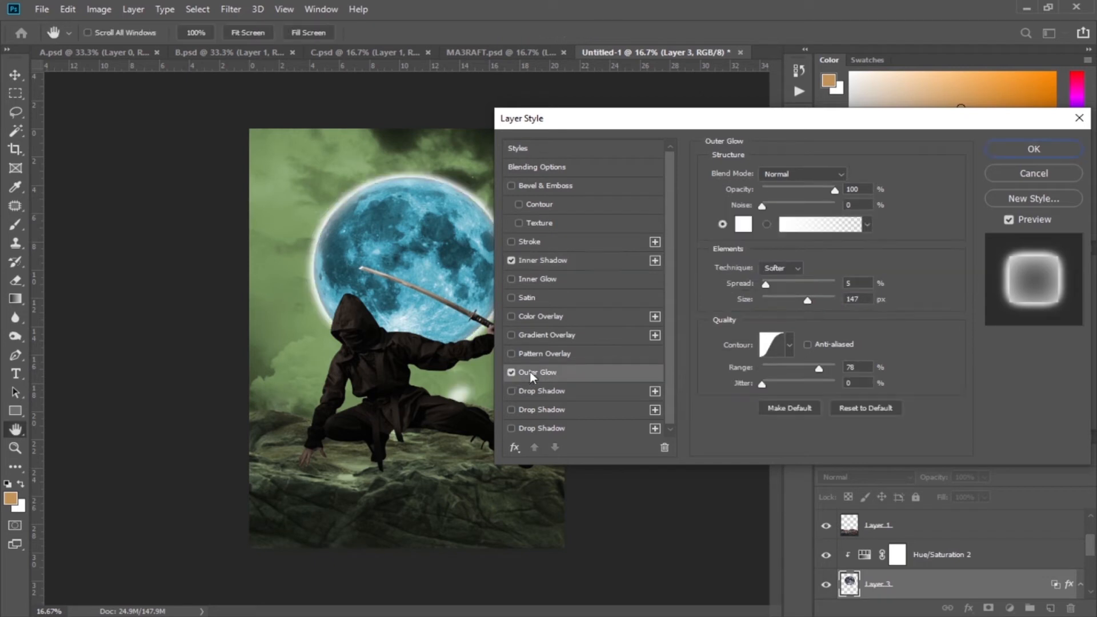
pyautogui.moveTo(810, 302); pyautogui.dragTo(817, 301)
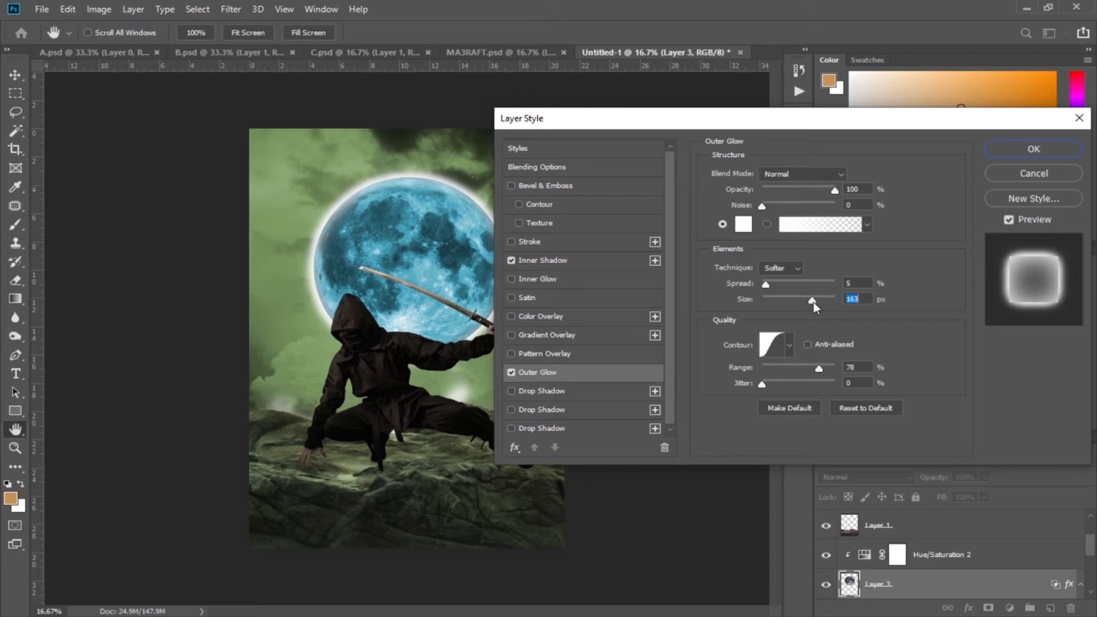
pyautogui.click(1010, 152)
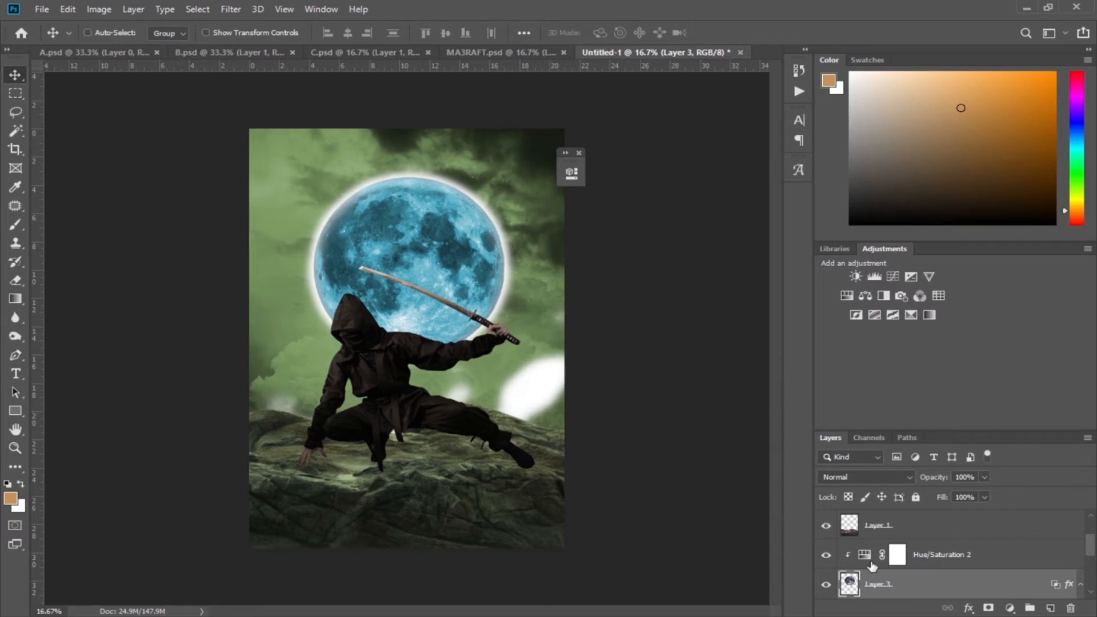
# Convert the moon layer's Inner Shadow and Outer Glow effects into separate layers
pyautogui.moveTo(1091, 547); pyautogui.dragTo(1092, 561)
pyautogui.rightClick(1069, 550)
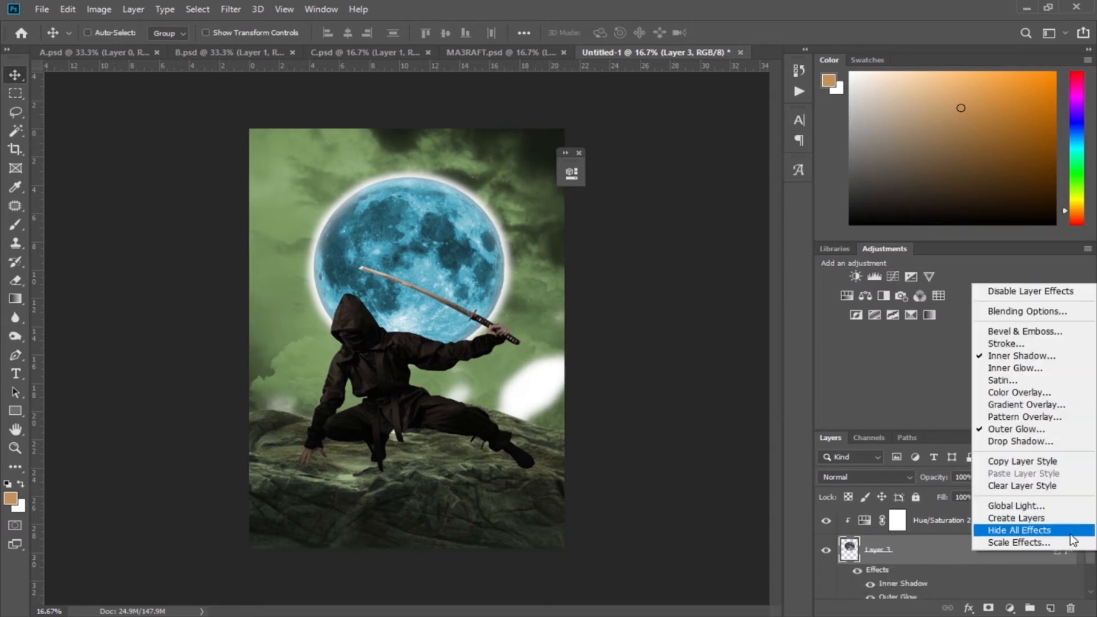
pyautogui.click(1035, 517)
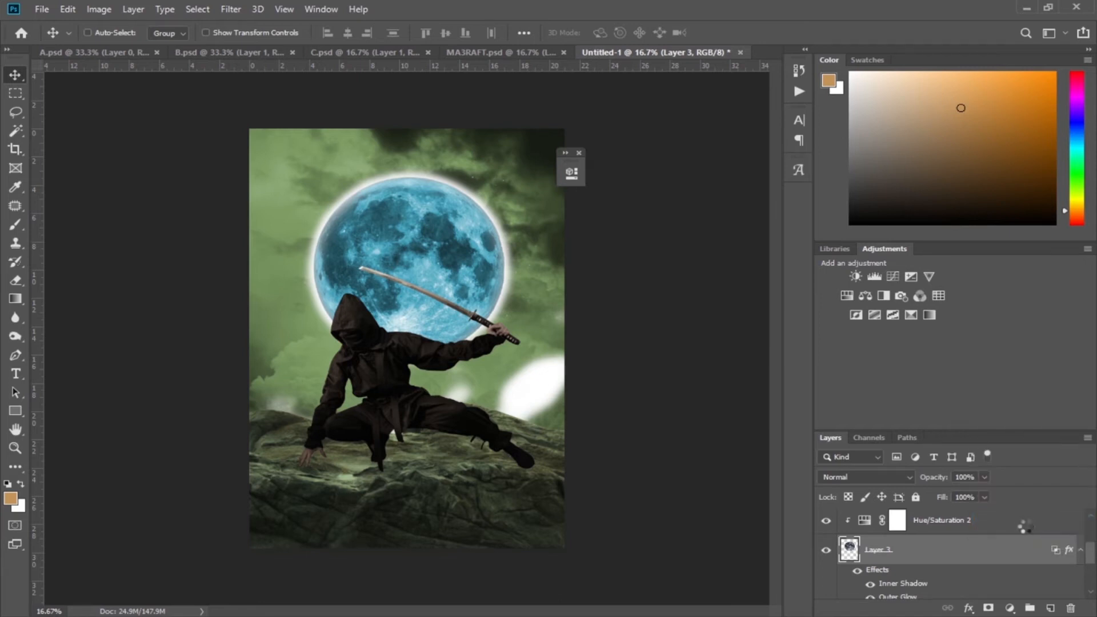
pyautogui.click(827, 552)
pyautogui.click(827, 552)
# Add a layer mask to the moon's separated Outer Glow layer
pyautogui.moveTo(1091, 559); pyautogui.dragTo(1092, 573)
pyautogui.click(909, 563)
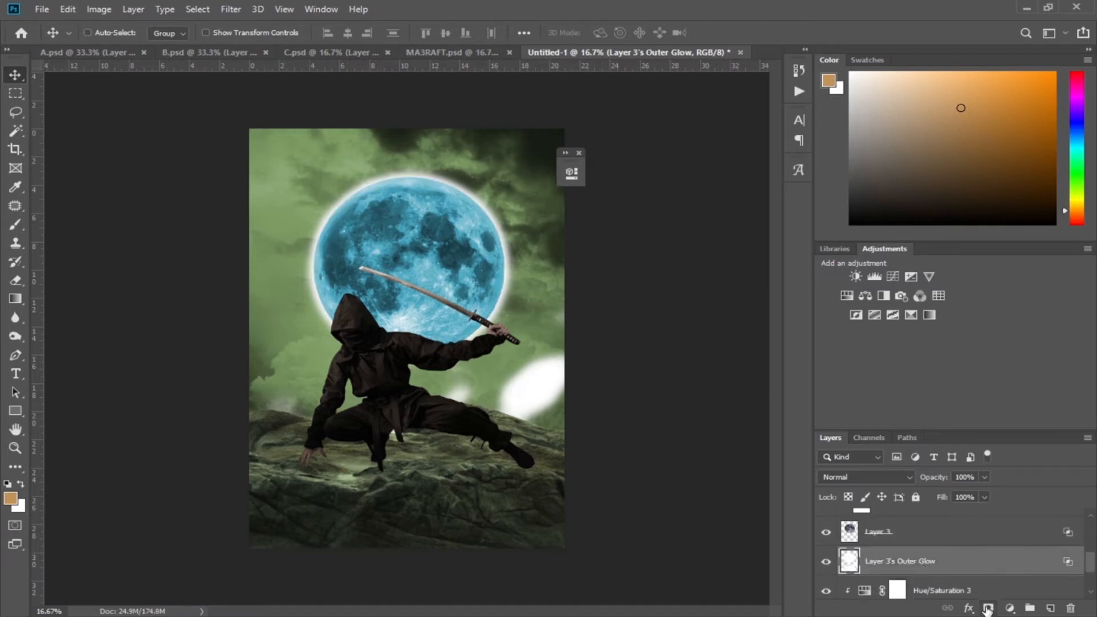
pyautogui.click(987, 609)
# Paint black with a soft 259 px brush on the glow's mask to hide the stray white patches above the rocks
pyautogui.click(14, 225)
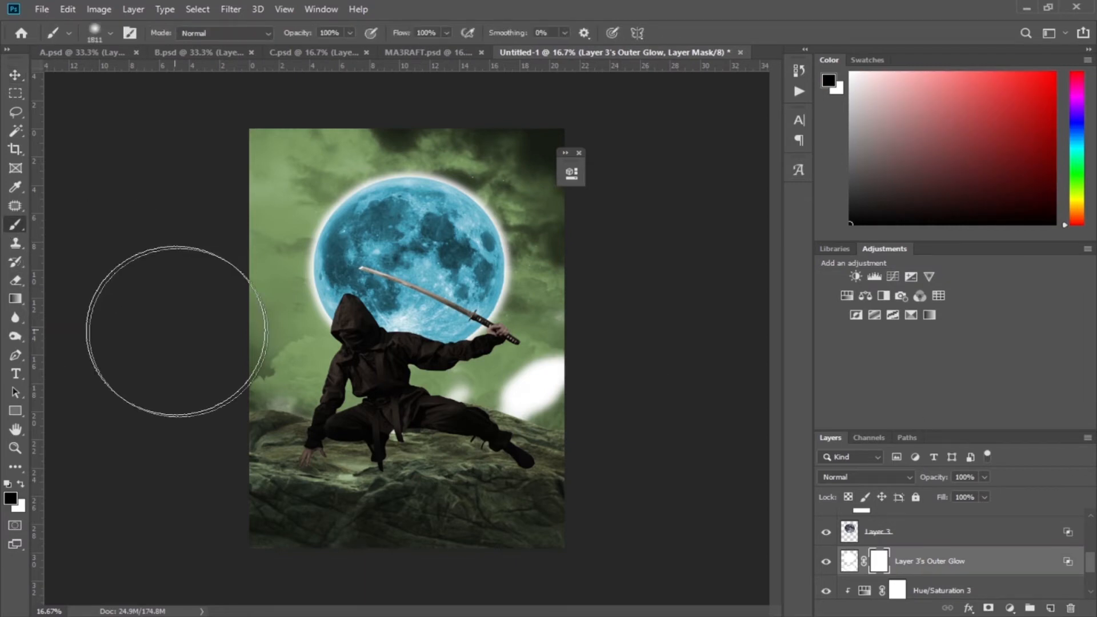
pyautogui.rightClick(435, 452)
pyautogui.click(534, 417)
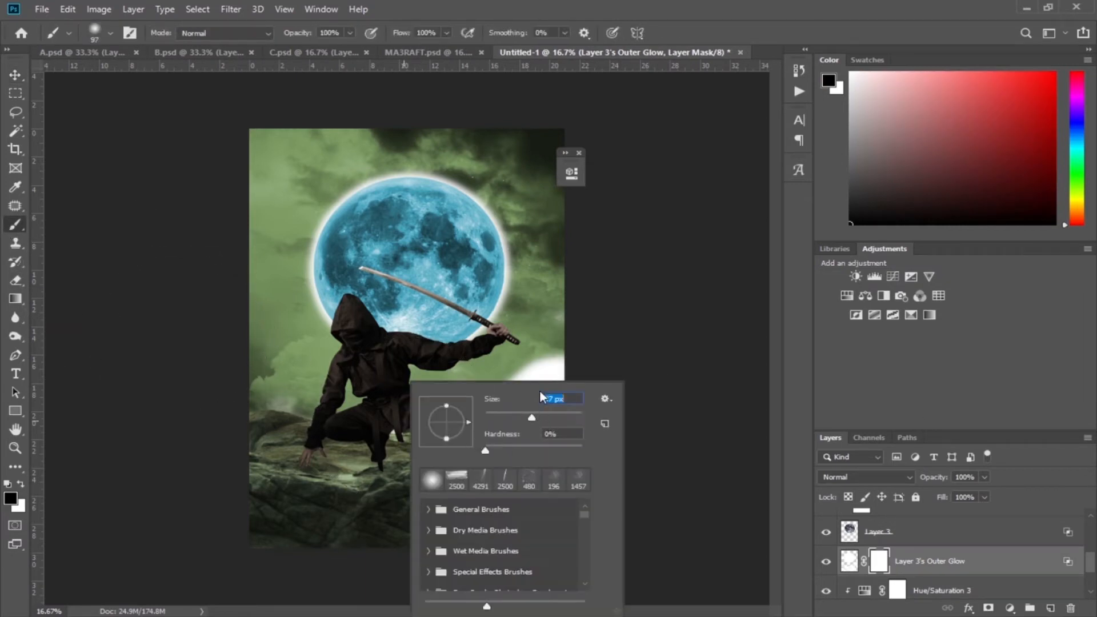
pyautogui.click(560, 414)
pyautogui.moveTo(554, 366)
pyautogui.mouseDown()
pyautogui.moveTo(516, 434)
pyautogui.moveTo(537, 369)
pyautogui.moveTo(503, 427)
pyautogui.moveTo(511, 380)
pyautogui.mouseUp()
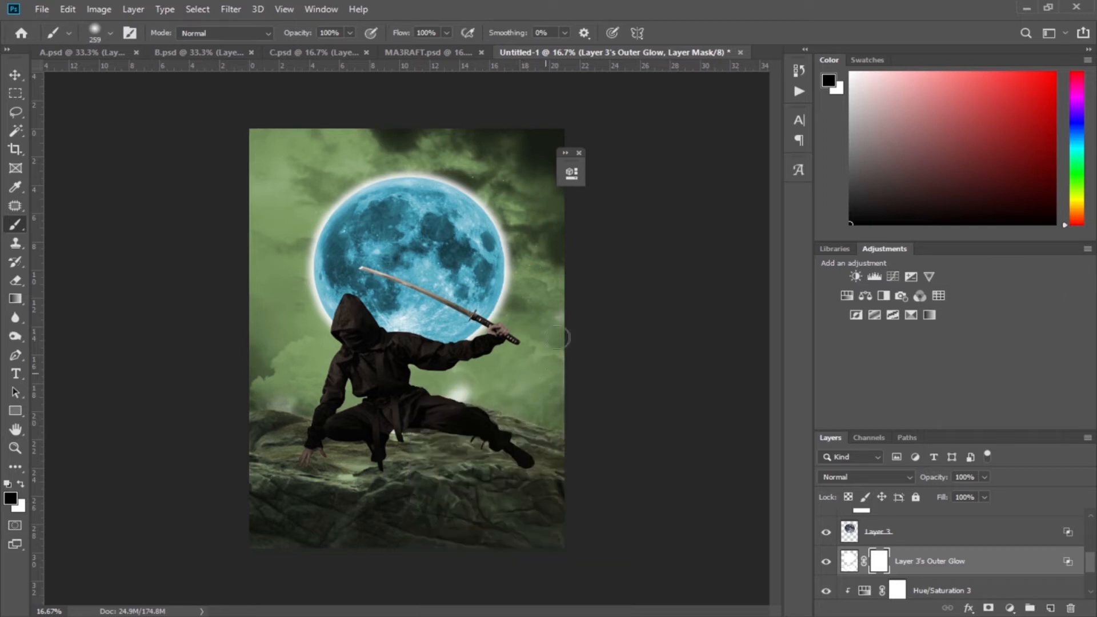
pyautogui.moveTo(433, 424); pyautogui.dragTo(459, 389)
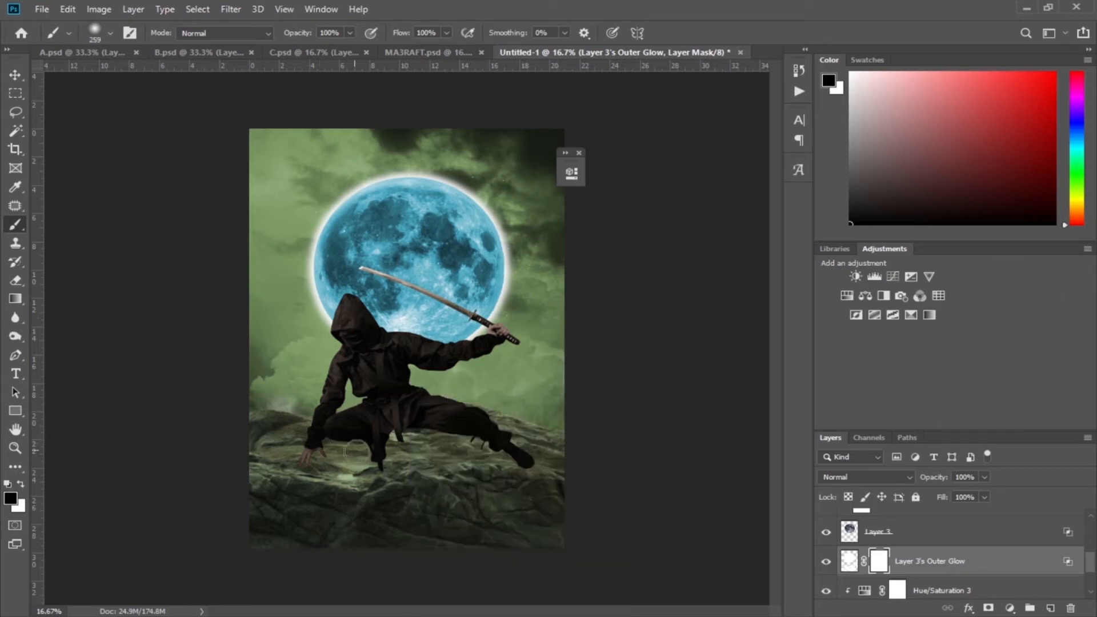
pyautogui.click(579, 152)
pyautogui.click(14, 75)
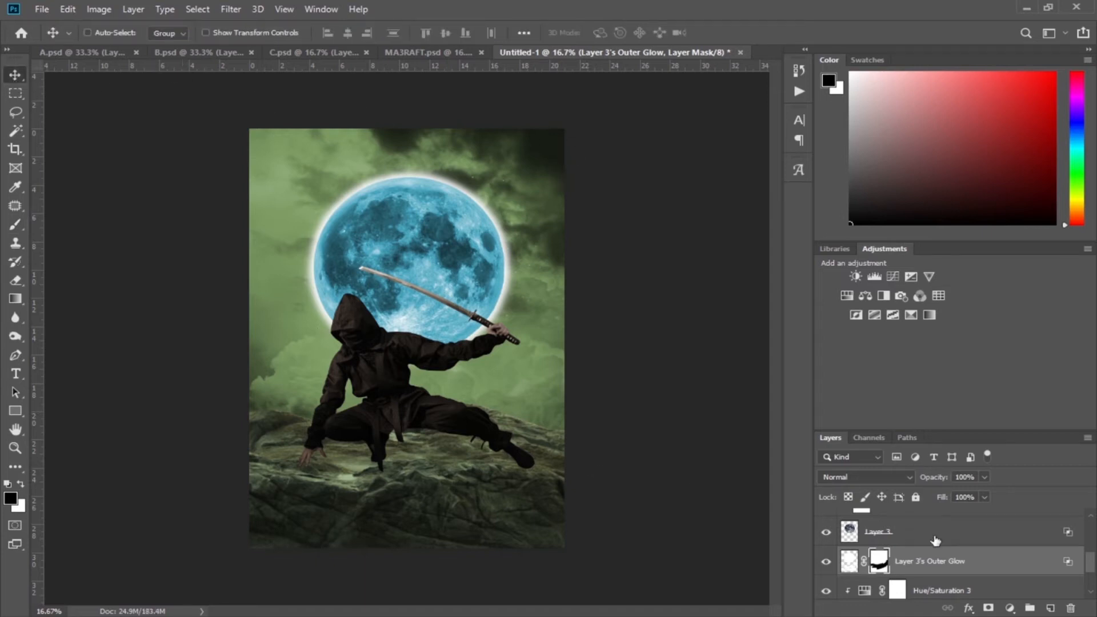
# Lower the opacity of the Hue/Saturation adjustment clipped to the rocks layer to 50%
pyautogui.scroll(2, 970, 553)
pyautogui.scroll(1, 970, 553)
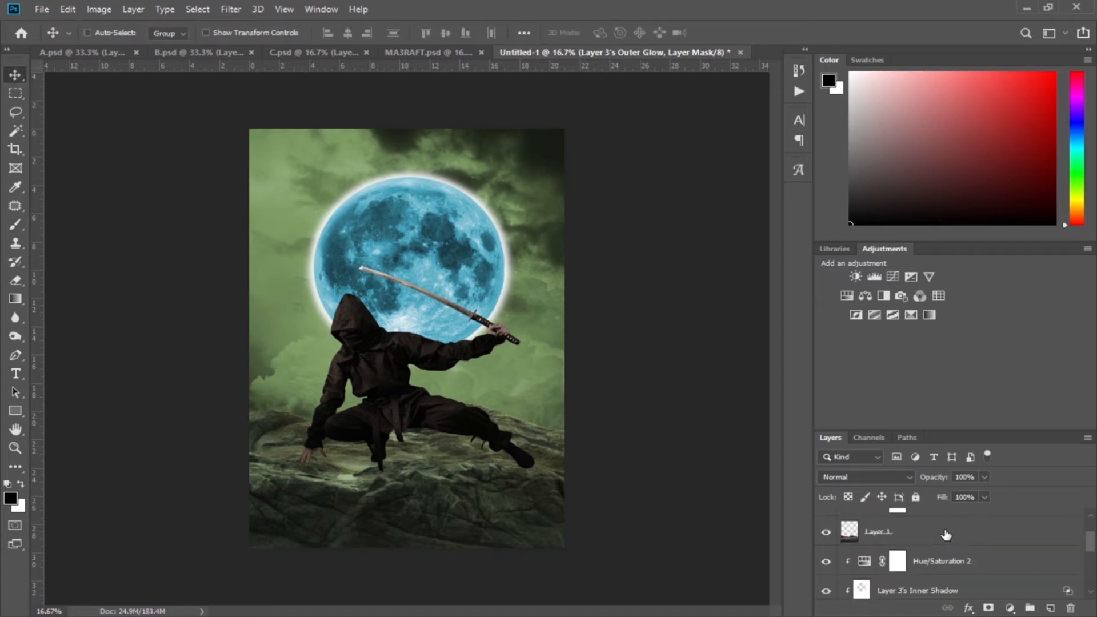
pyautogui.click(951, 532)
pyautogui.scroll(1, 965, 533)
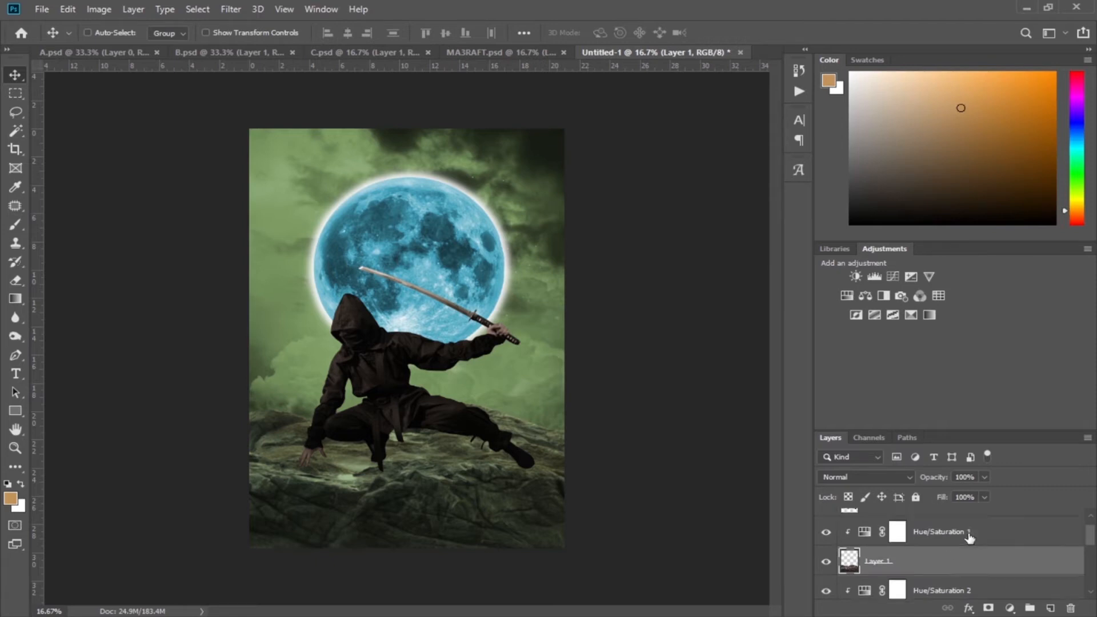
pyautogui.click(966, 532)
pyautogui.moveTo(940, 482); pyautogui.dragTo(924, 483)
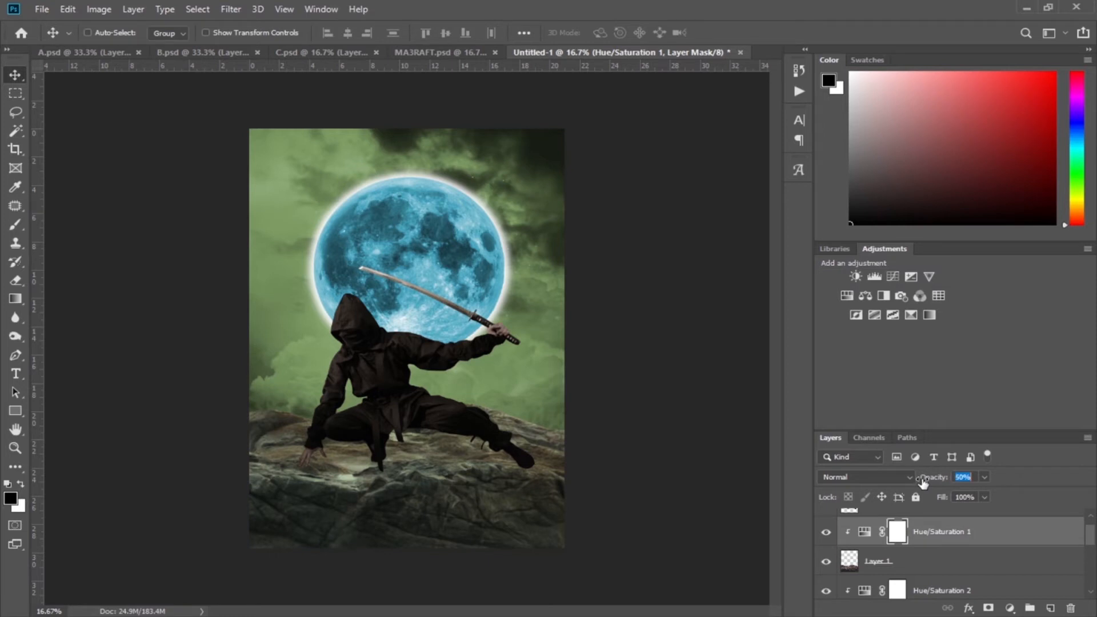
# Add a Hue/Saturation adjustment above the ninja layer and clip it to that layer
pyautogui.scroll(1, 932, 546)
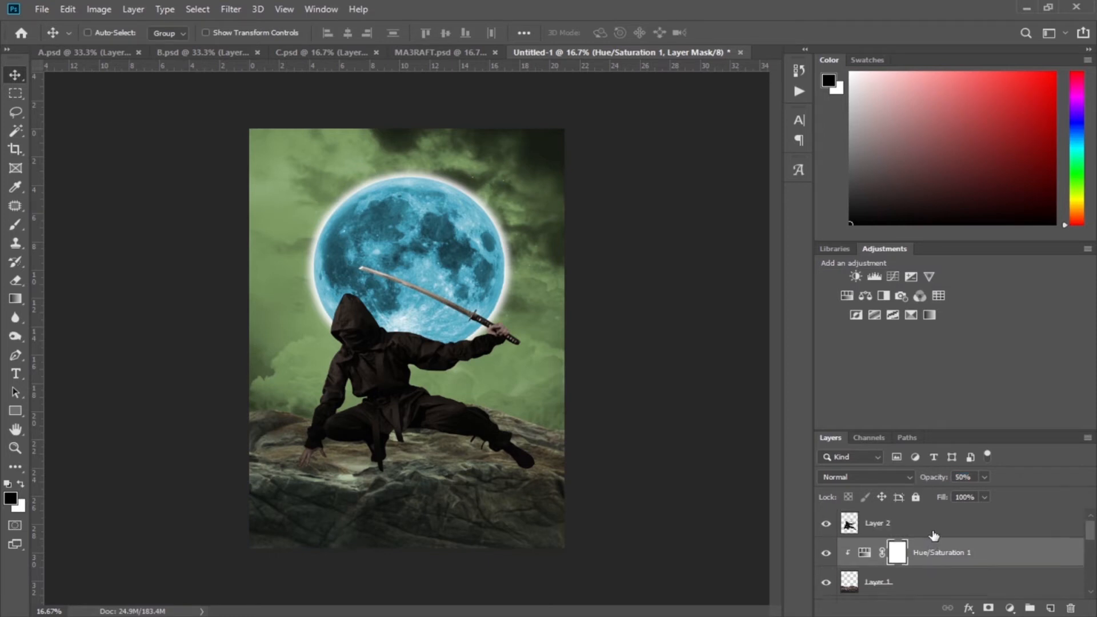
pyautogui.click(937, 530)
pyautogui.click(1010, 607)
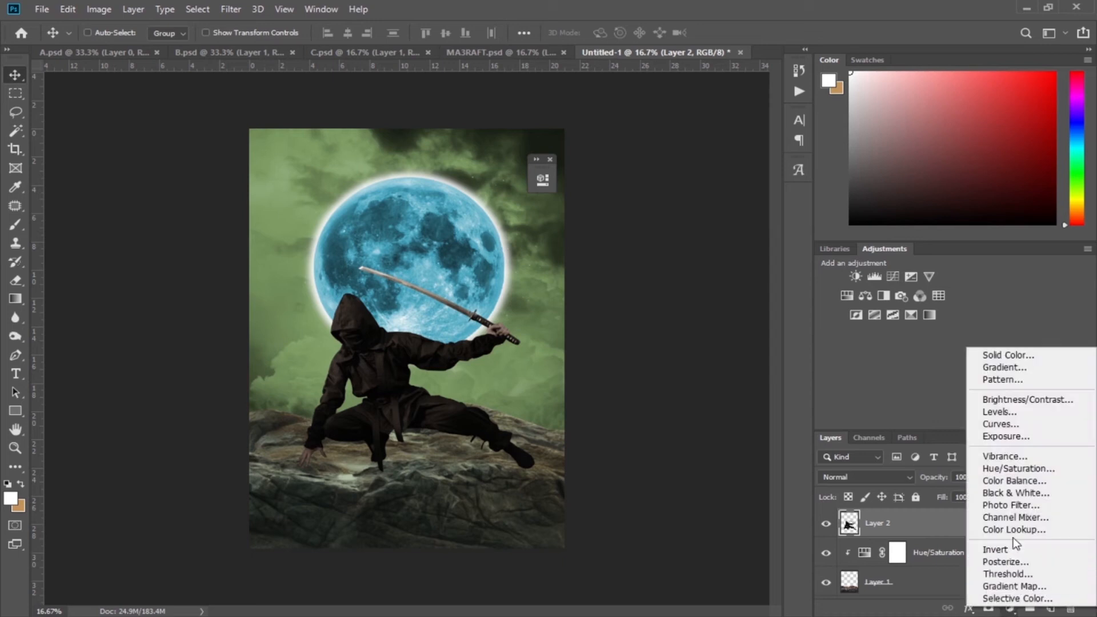
pyautogui.click(1002, 467)
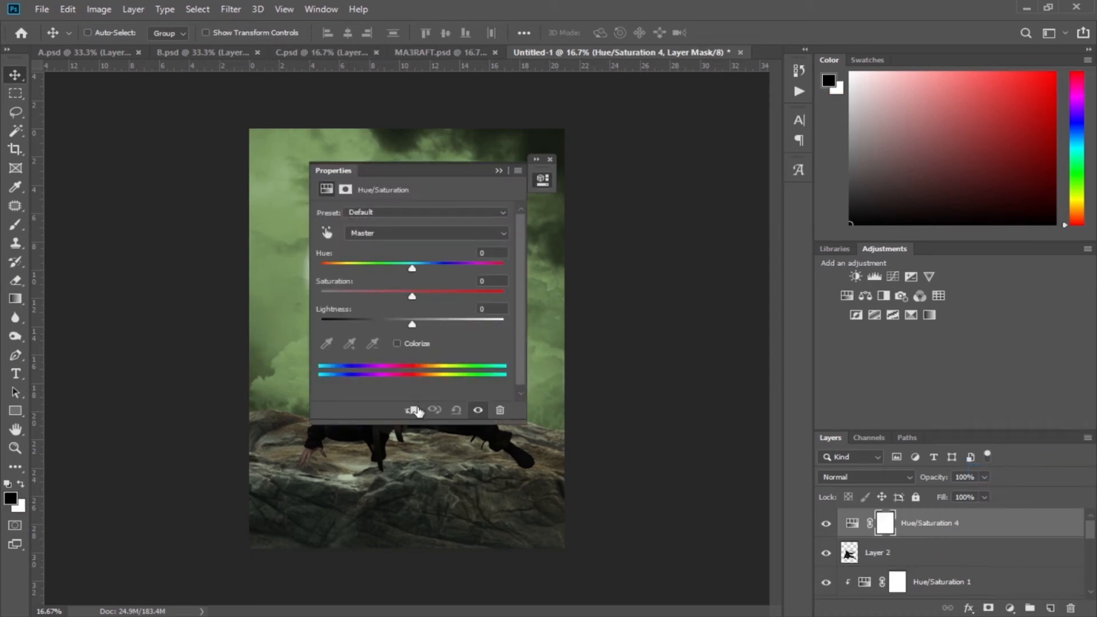
pyautogui.click(412, 410)
# Desaturate the ninja by setting the adjustment's Saturation to -48
pyautogui.moveTo(413, 297); pyautogui.dragTo(378, 299)
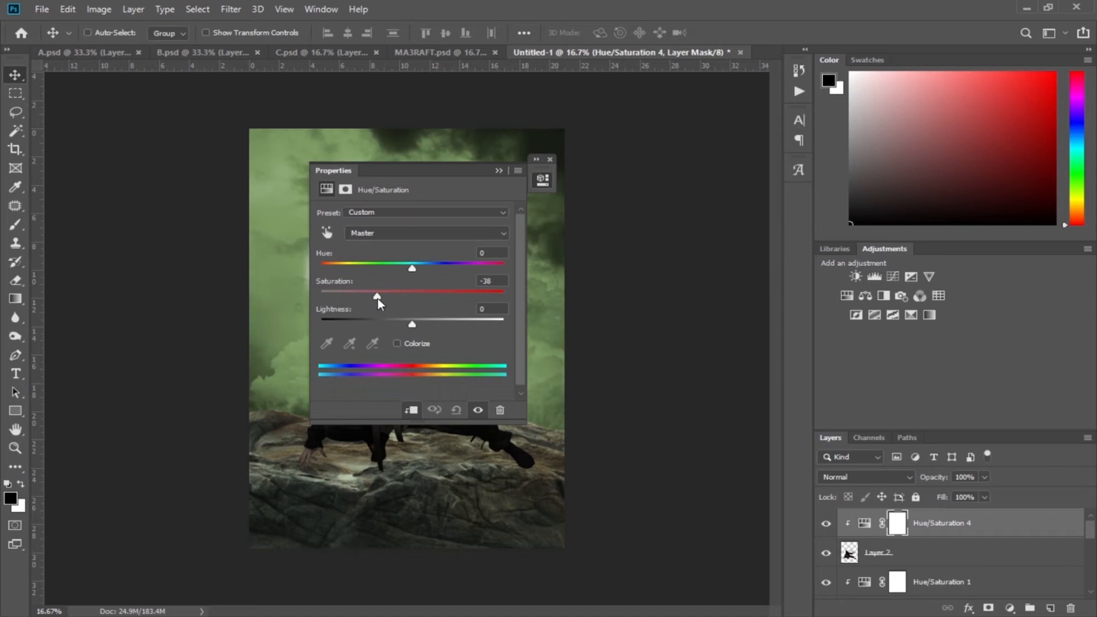
pyautogui.moveTo(434, 167); pyautogui.dragTo(643, 181)
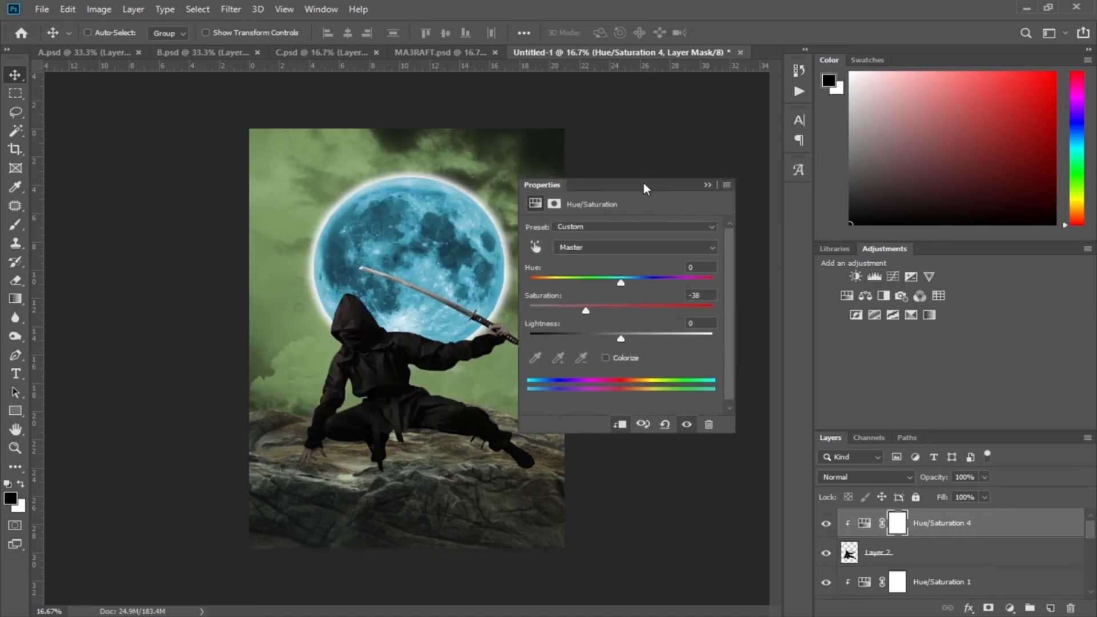
pyautogui.moveTo(587, 311)
pyautogui.mouseDown()
pyautogui.moveTo(536, 310)
pyautogui.moveTo(578, 316)
pyautogui.mouseUp()
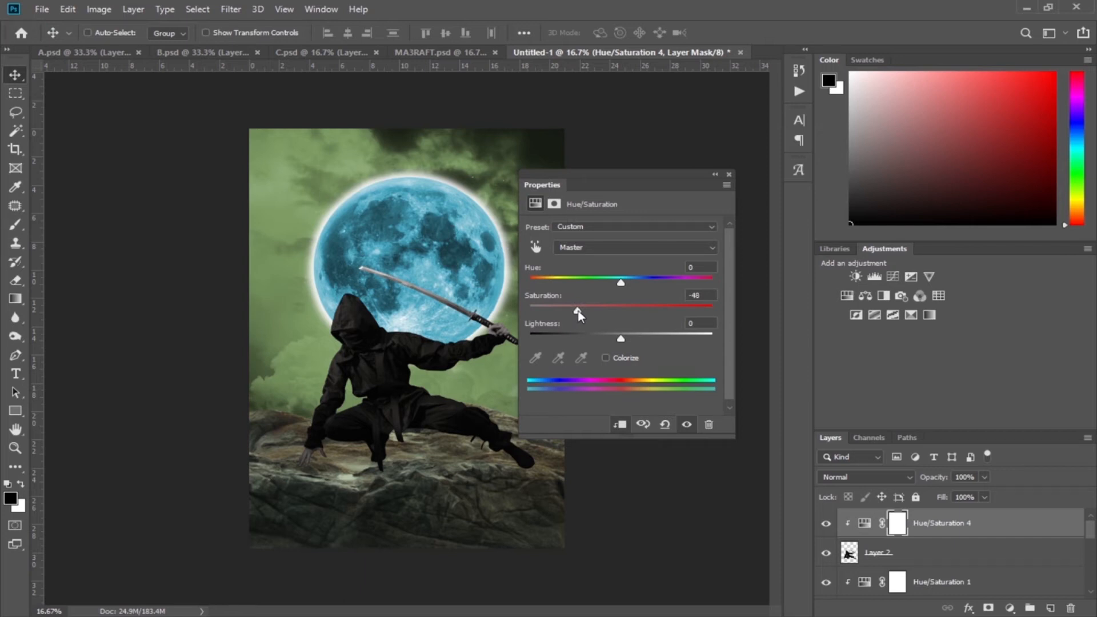
pyautogui.click(715, 174)
# Add a Color Balance adjustment clipped to the ninja and shift its midtones slightly toward green
pyautogui.click(1010, 608)
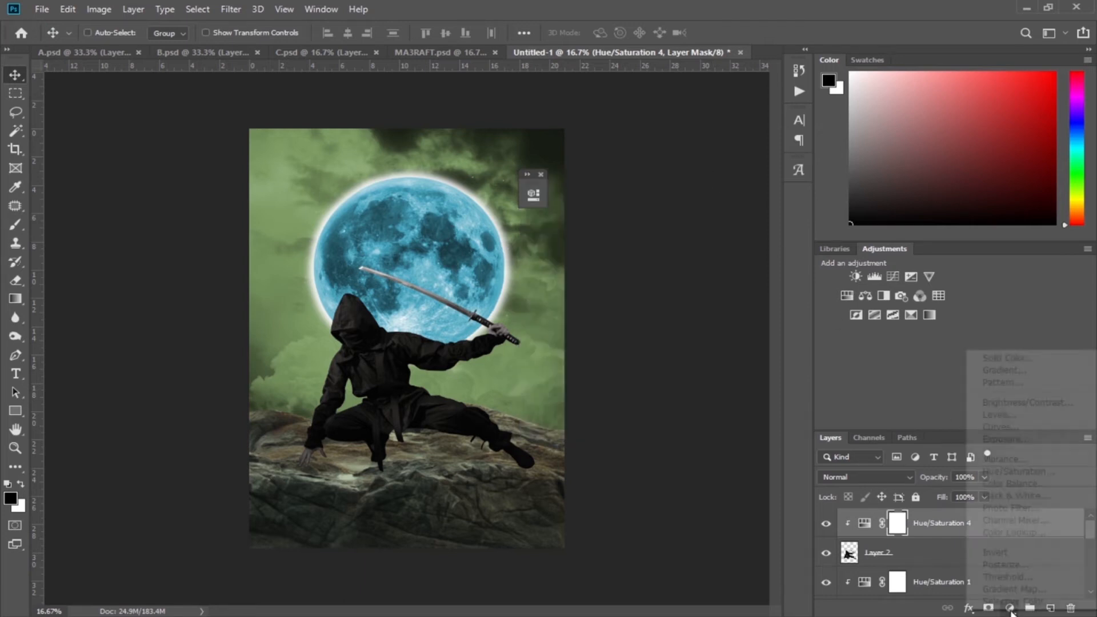
pyautogui.click(1016, 485)
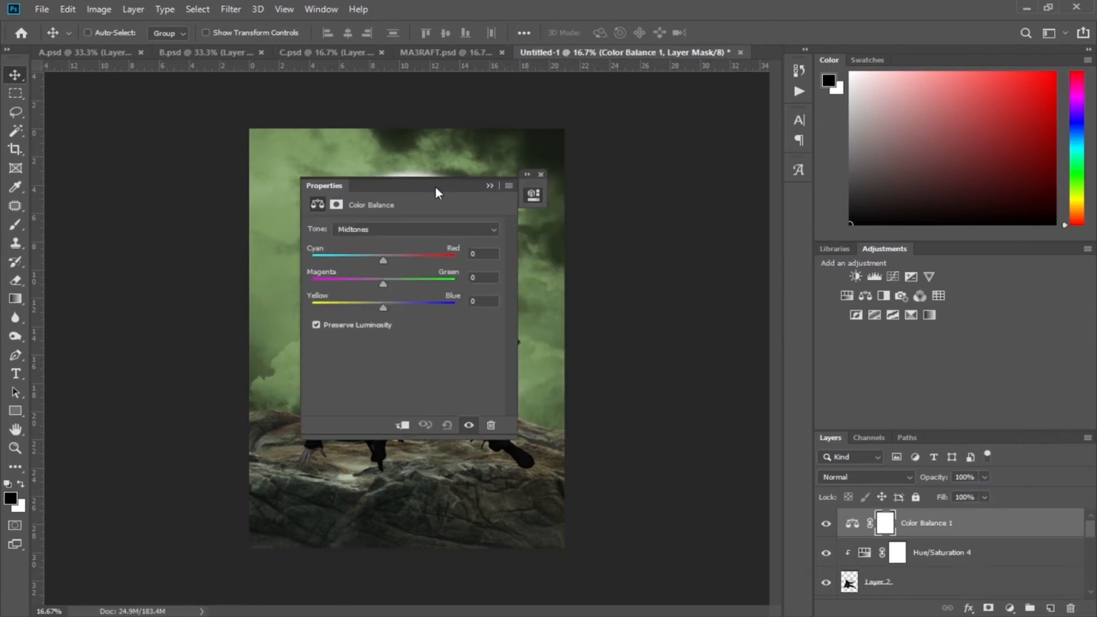
pyautogui.moveTo(435, 186); pyautogui.dragTo(640, 201)
pyautogui.click(608, 439)
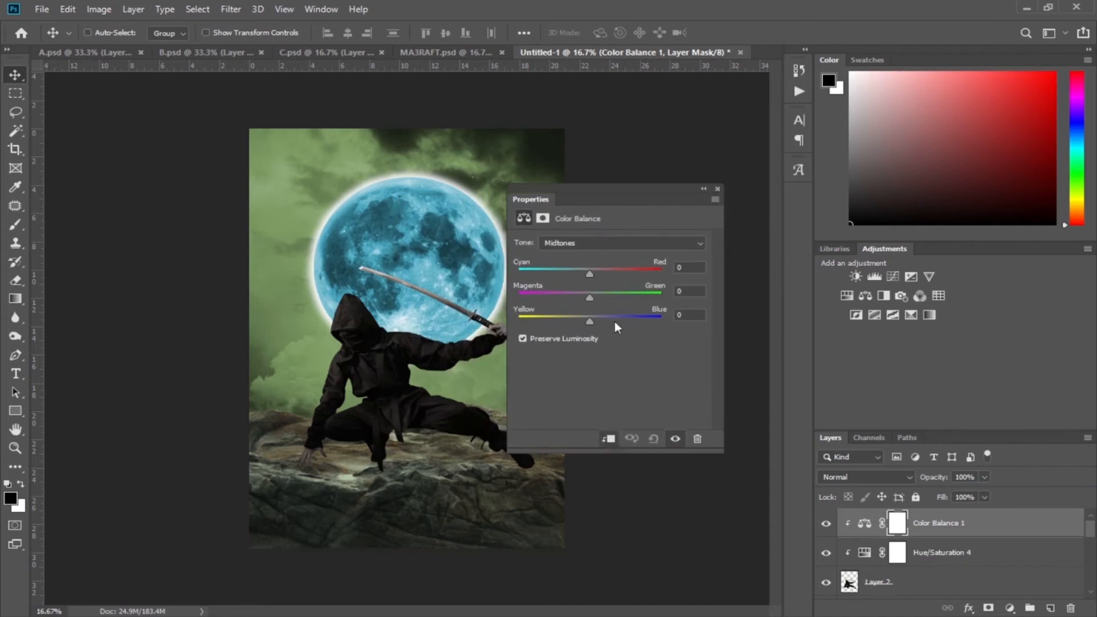
pyautogui.moveTo(588, 297)
pyautogui.mouseDown()
pyautogui.moveTo(605, 297)
pyautogui.moveTo(596, 300)
pyautogui.mouseUp()
pyautogui.click(705, 190)
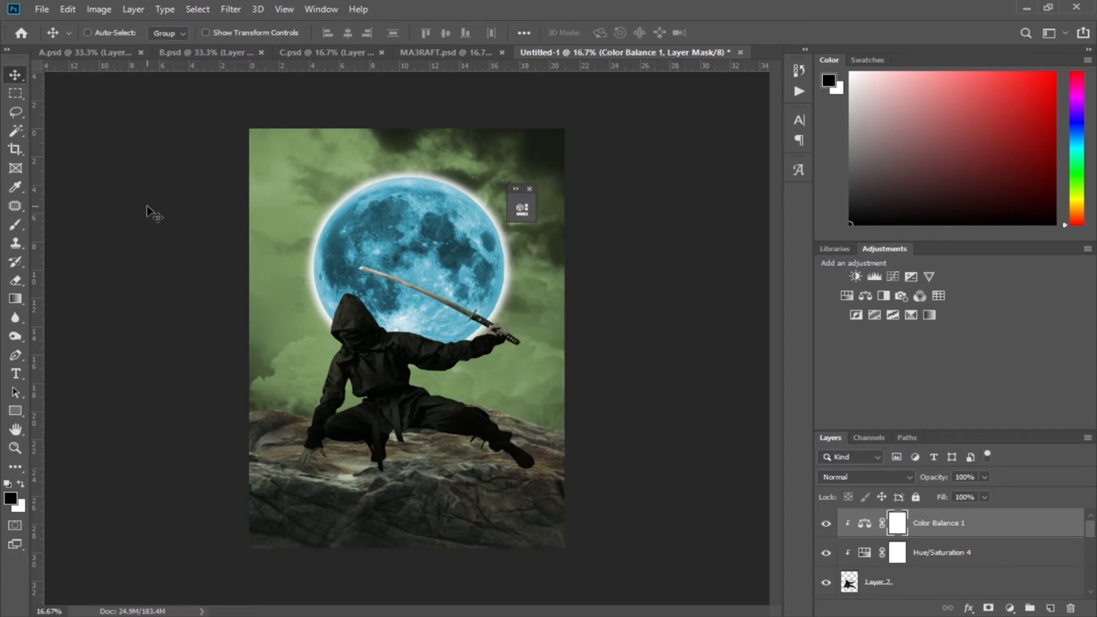
# Give the ninja layer a white Inner Shadow at 100% opacity with a size of 38 px
pyautogui.click(948, 581)
pyautogui.rightClick(948, 581)
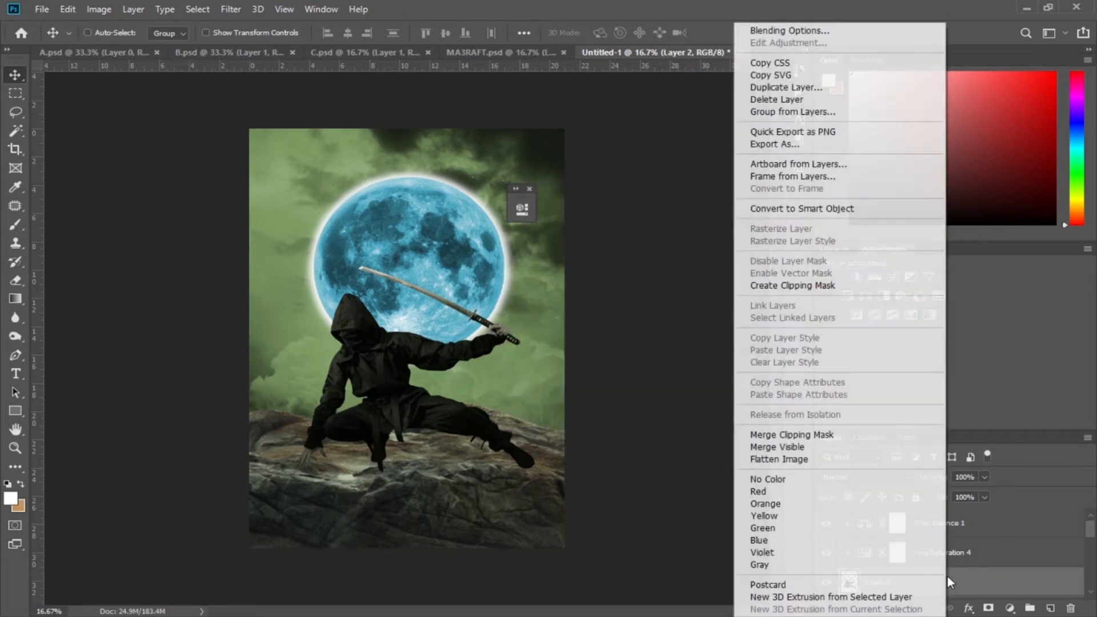
pyautogui.click(811, 28)
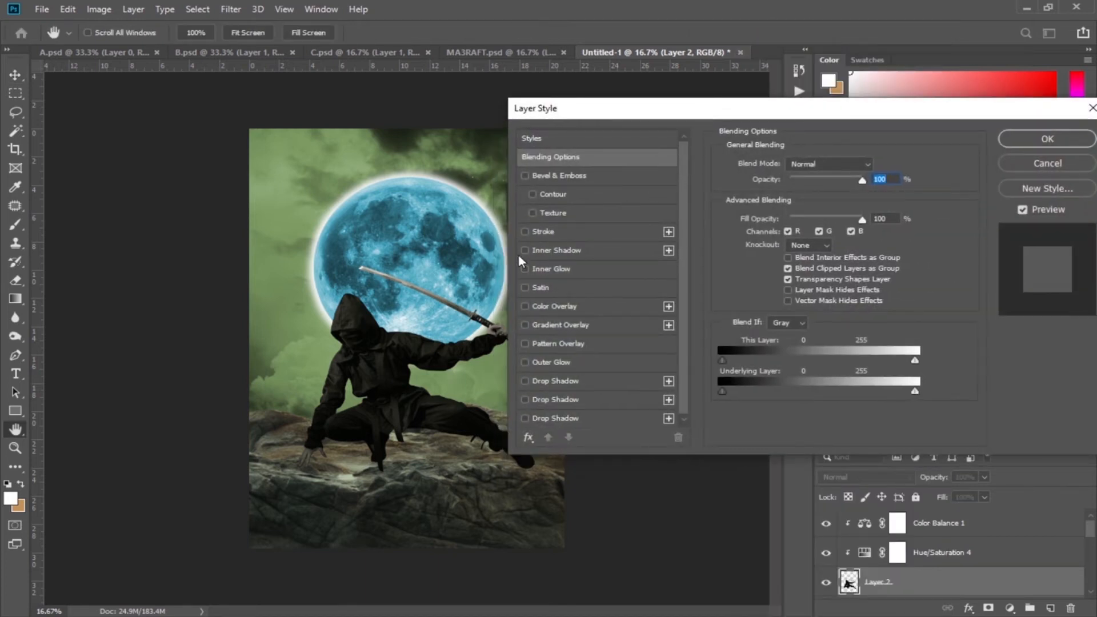
pyautogui.click(523, 250)
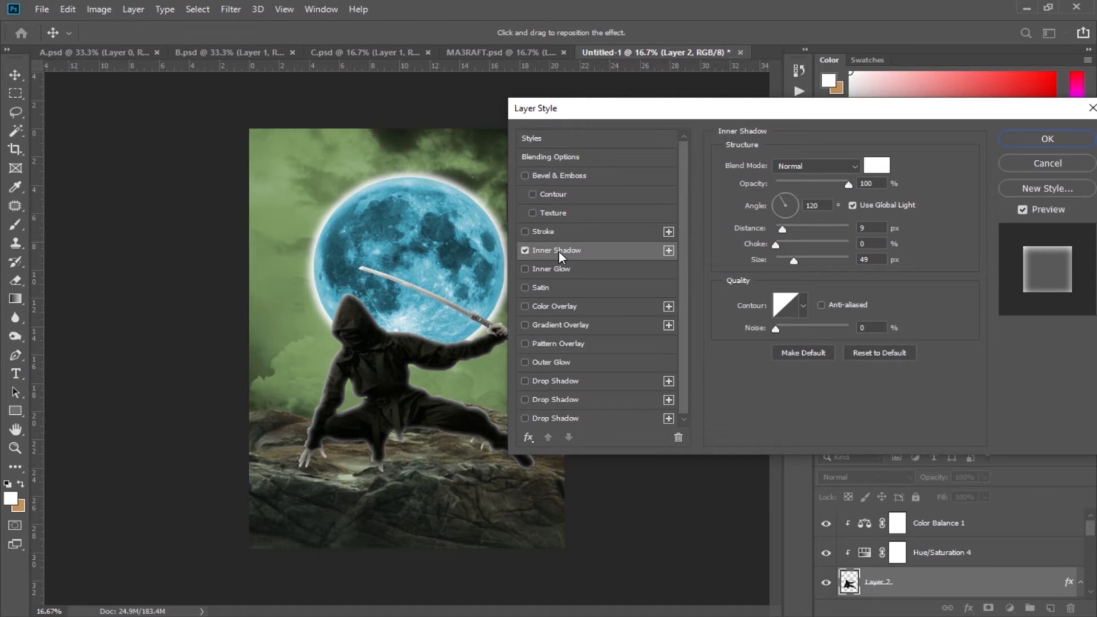
pyautogui.moveTo(795, 263); pyautogui.dragTo(793, 264)
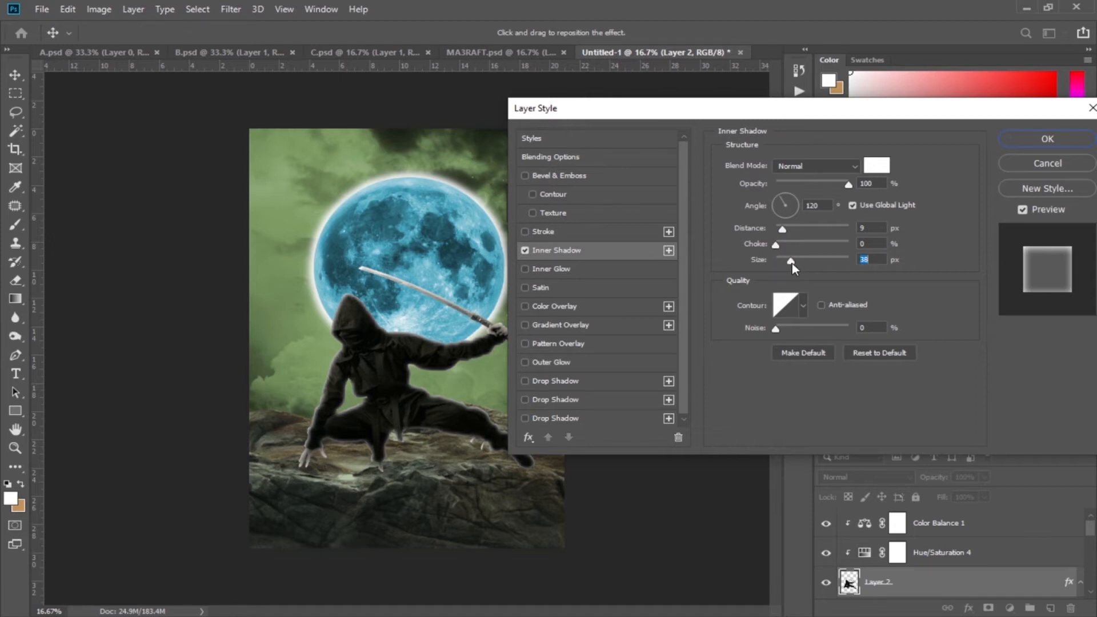
# Add a white Outer Glow of about 9 px at 100% opacity to the ninja and apply the layer style
pyautogui.click(540, 361)
pyautogui.moveTo(784, 288); pyautogui.dragTo(785, 291)
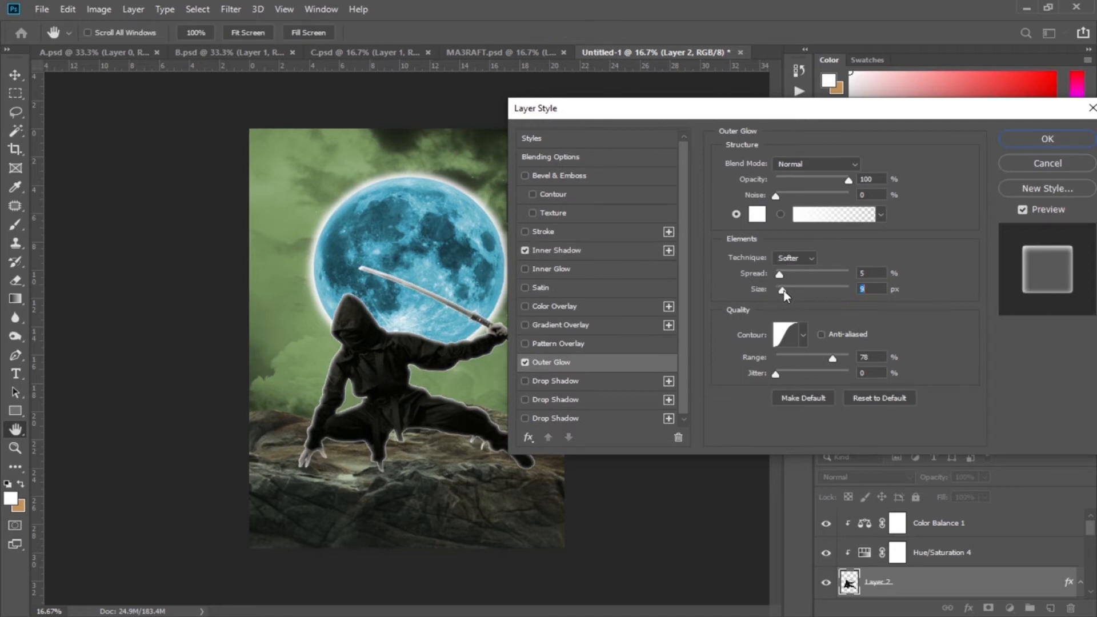
pyautogui.press('Down')
pyautogui.click(1014, 142)
# Convert the ninja layer's Inner Shadow and Outer Glow effects into separate layers
pyautogui.scroll(-1, 962, 559)
pyautogui.rightClick(962, 559)
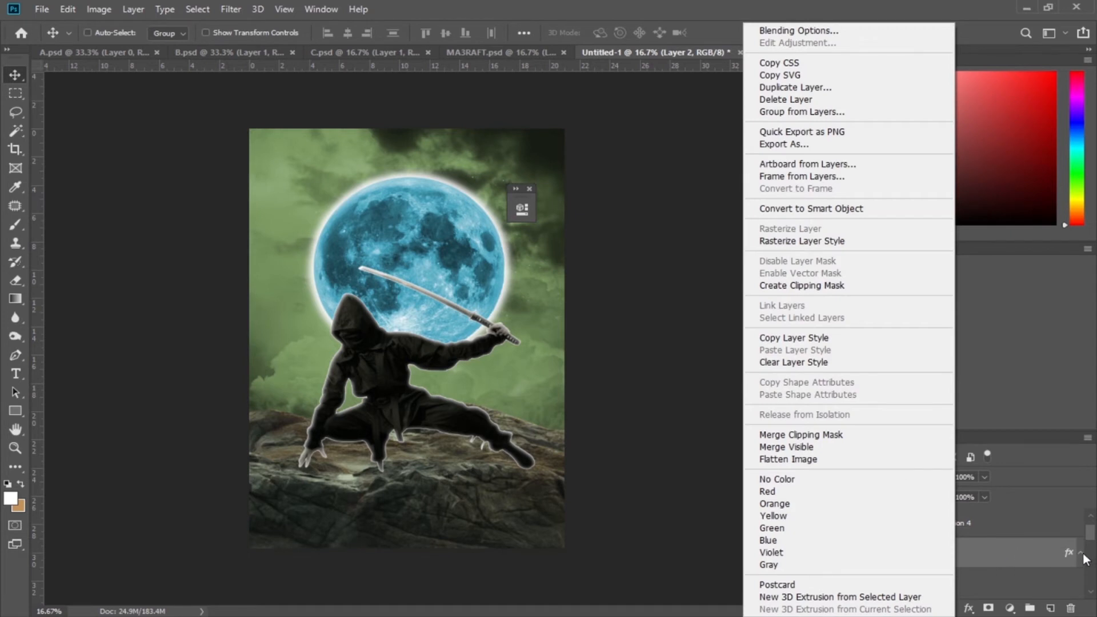
pyautogui.click(1084, 558)
pyautogui.rightClick(1084, 557)
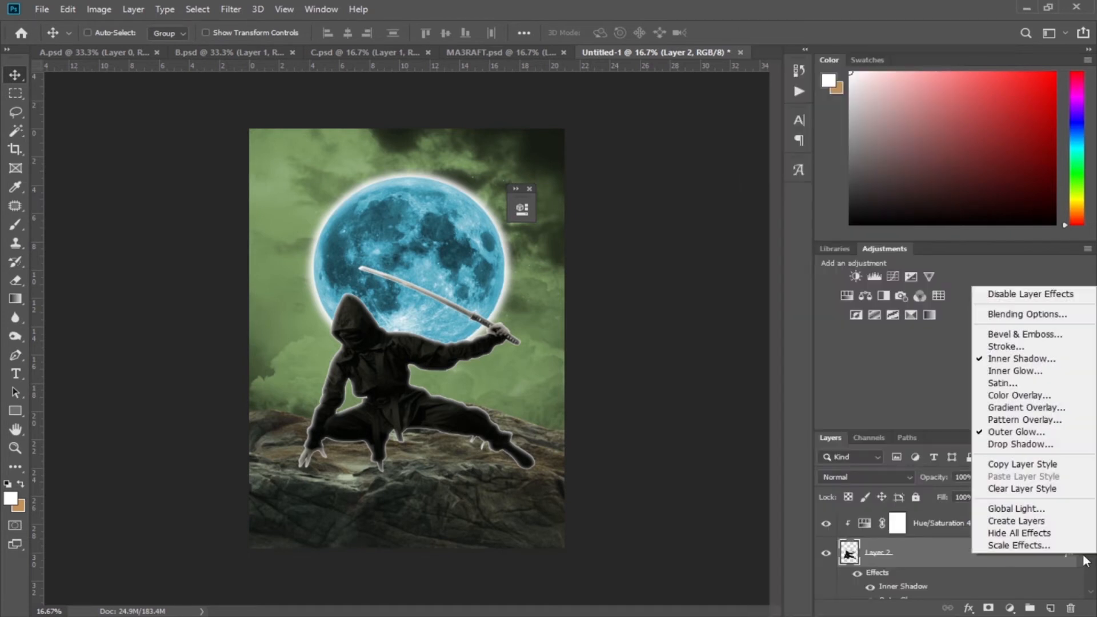
pyautogui.click(1016, 522)
pyautogui.click(461, 240)
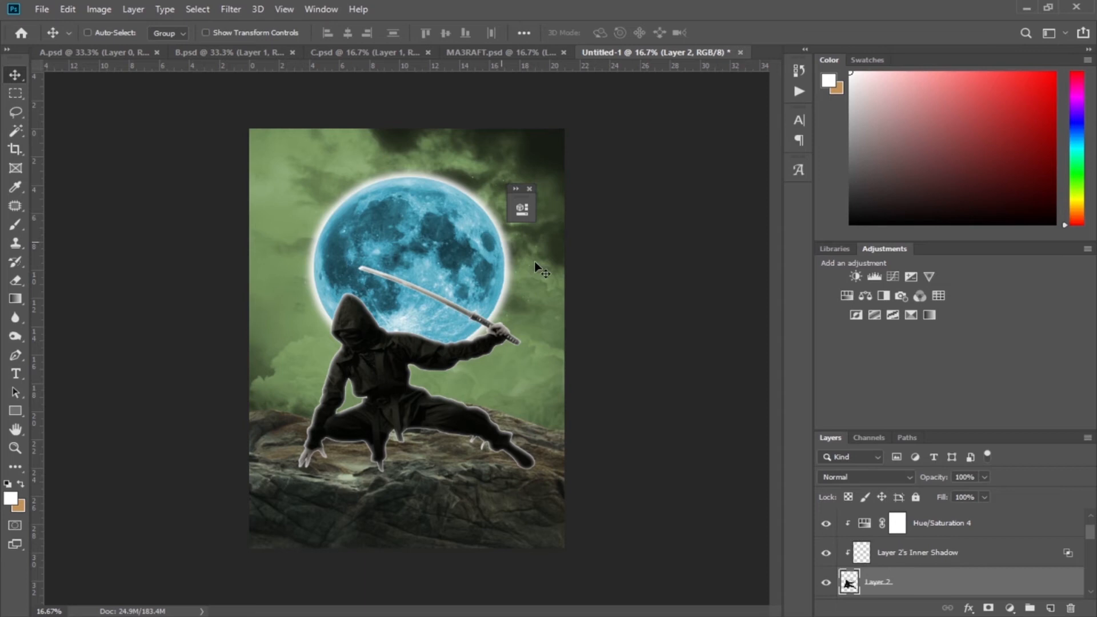
# Mask the ninja's Inner Shadow layer and fade its rim light on the hands and body with a black brush at 44% opacity and 47% flow
pyautogui.click(892, 553)
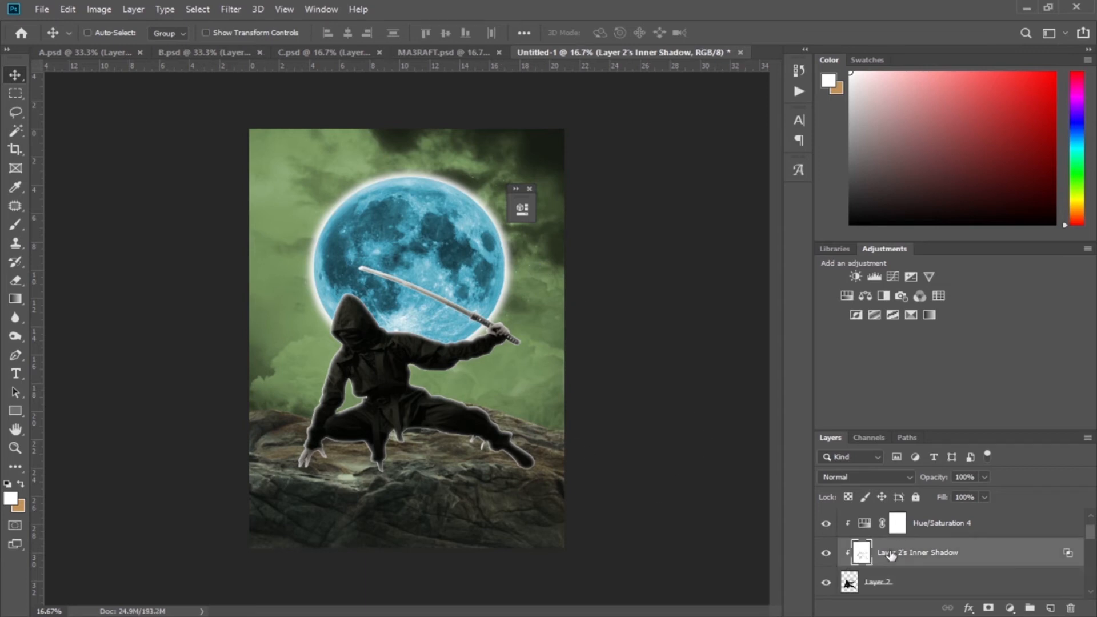
pyautogui.click(987, 609)
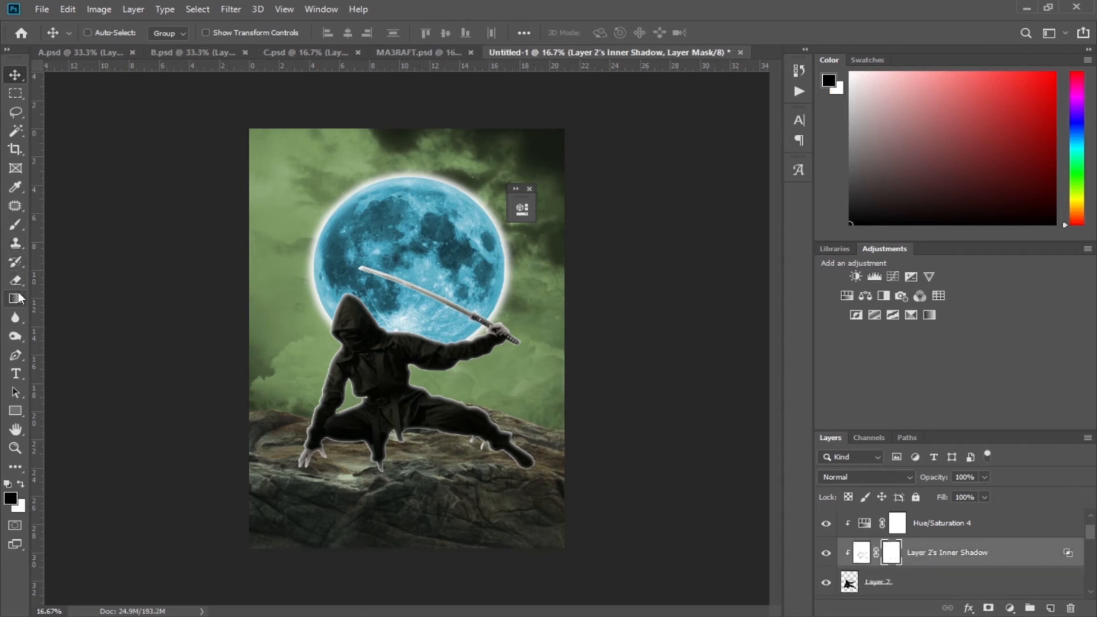
pyautogui.click(16, 226)
pyautogui.moveTo(296, 33); pyautogui.dragTo(292, 33)
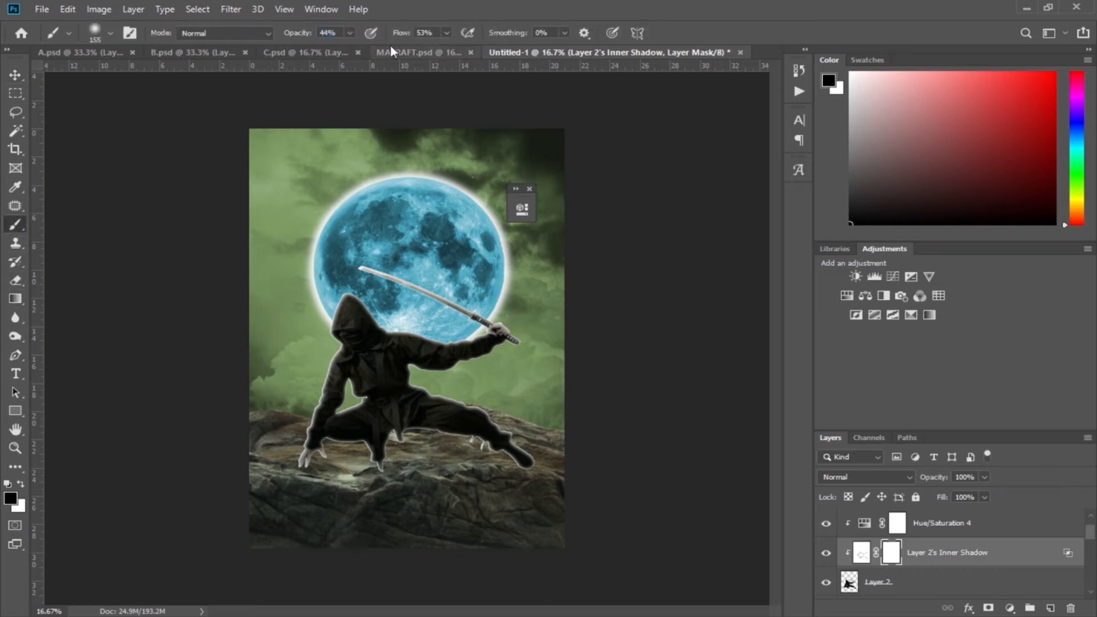
pyautogui.moveTo(403, 33); pyautogui.dragTo(398, 36)
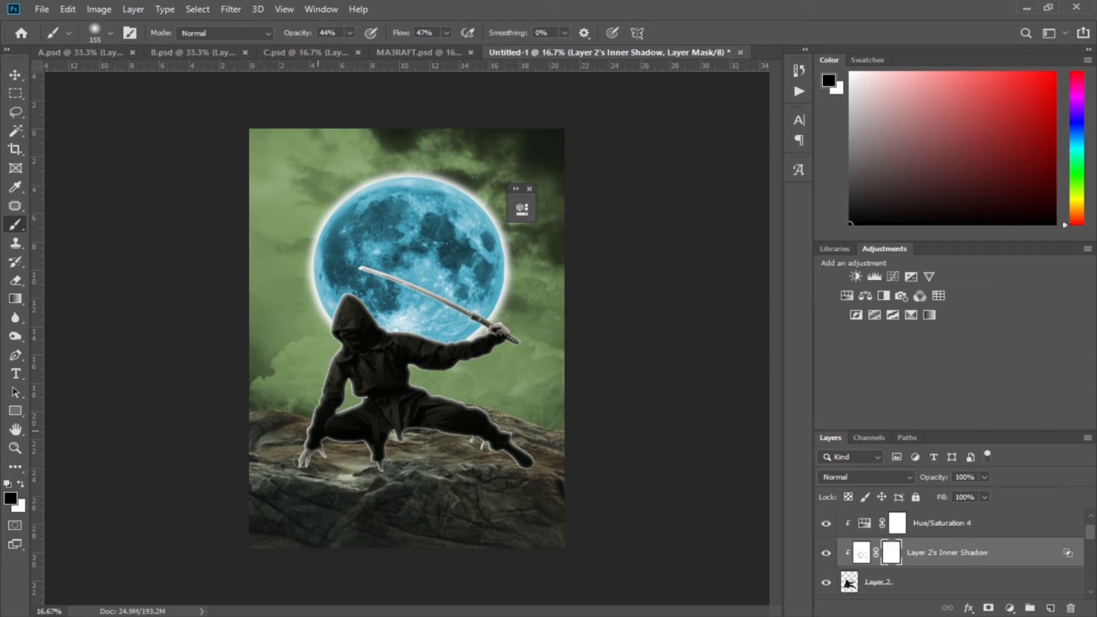
pyautogui.moveTo(314, 462); pyautogui.dragTo(322, 450)
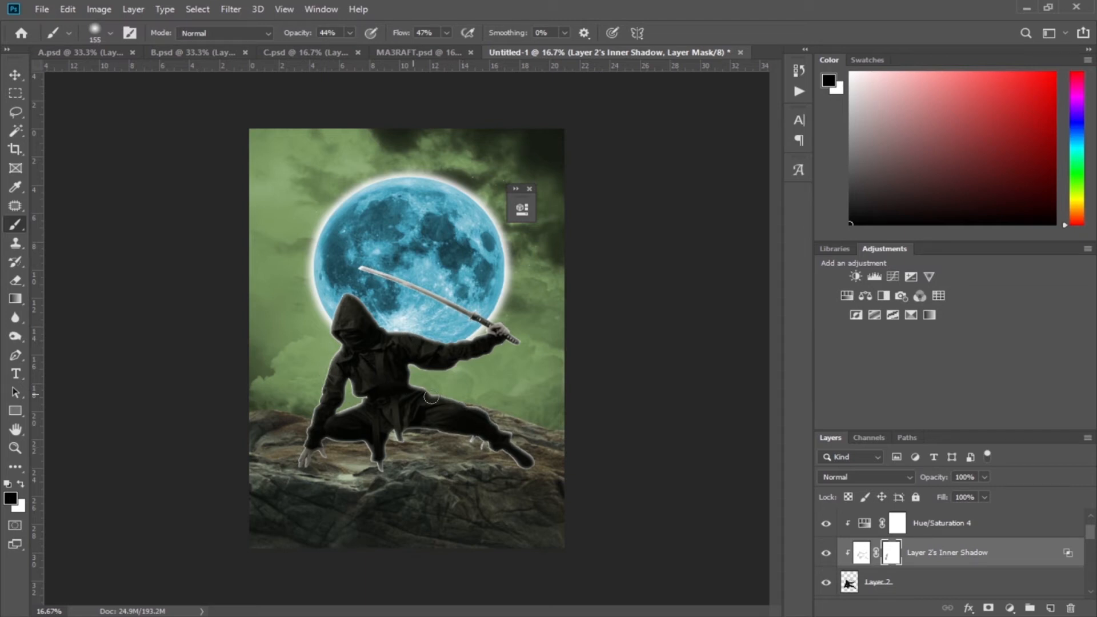
pyautogui.moveTo(375, 455)
pyautogui.mouseDown()
pyautogui.moveTo(340, 403)
pyautogui.moveTo(363, 397)
pyautogui.mouseUp()
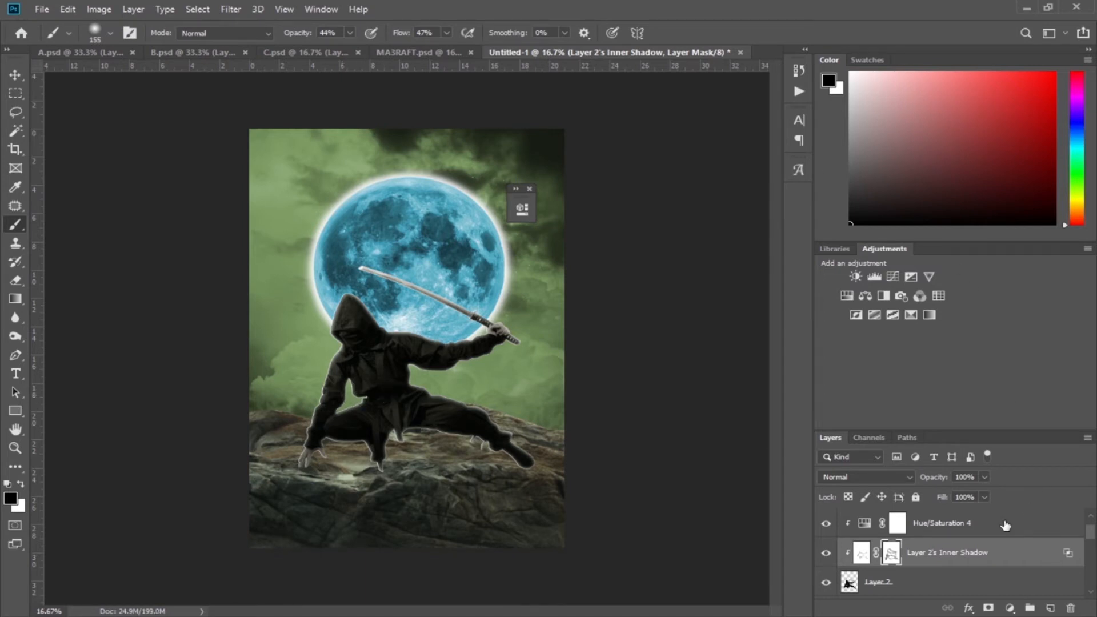
# Mask the ninja's Outer Glow layer and fade the glow around the planted hand and foot with a black brush at 44% opacity
pyautogui.scroll(-1, 934, 559)
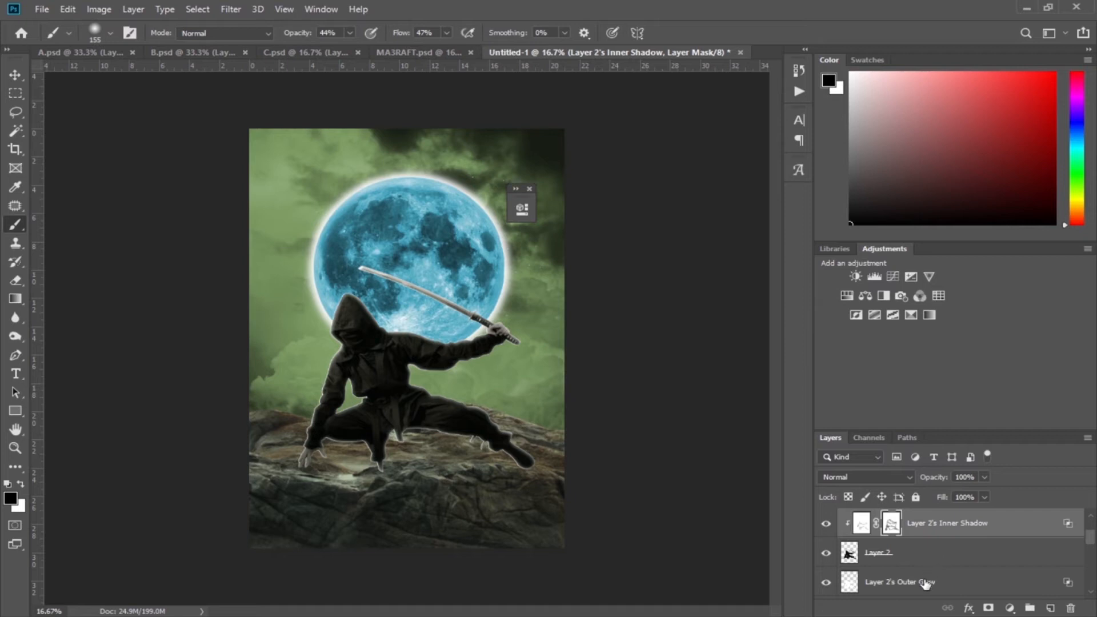
pyautogui.click(926, 583)
pyautogui.click(989, 608)
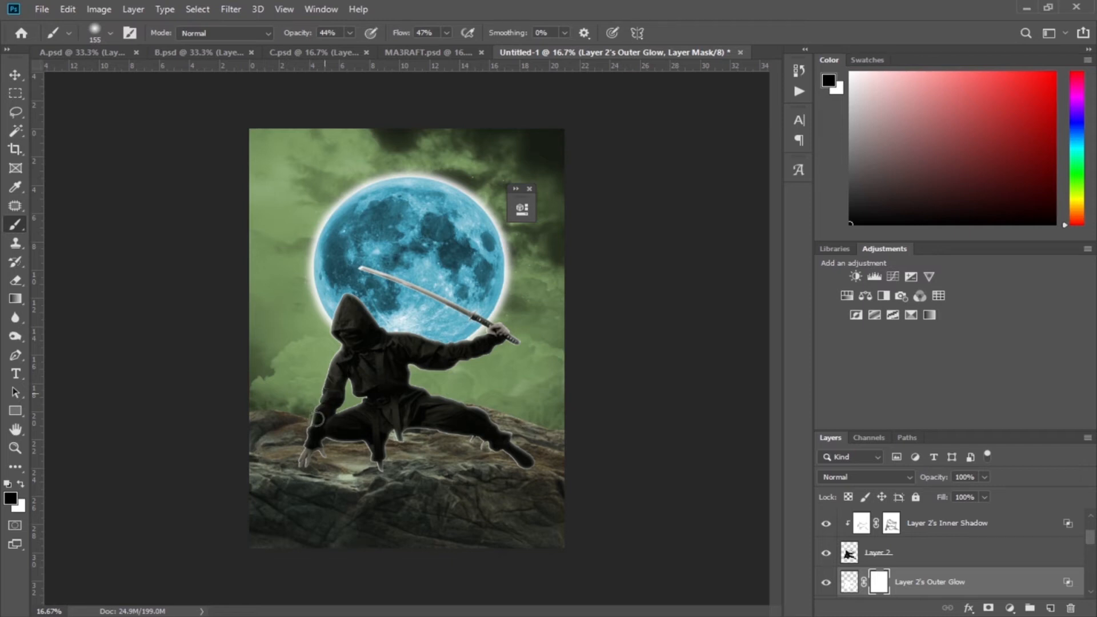
pyautogui.moveTo(377, 462); pyautogui.dragTo(384, 468)
# Create a new layer clipped to the ninja layer and set its blend mode to Overlay
pyautogui.click(890, 544)
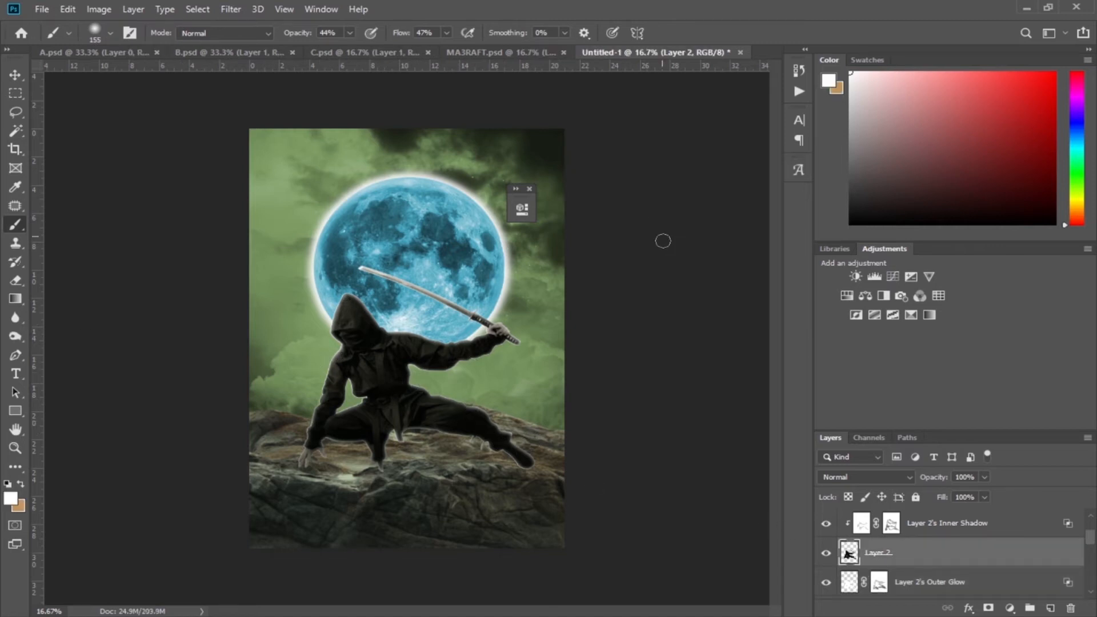
pyautogui.click(1049, 607)
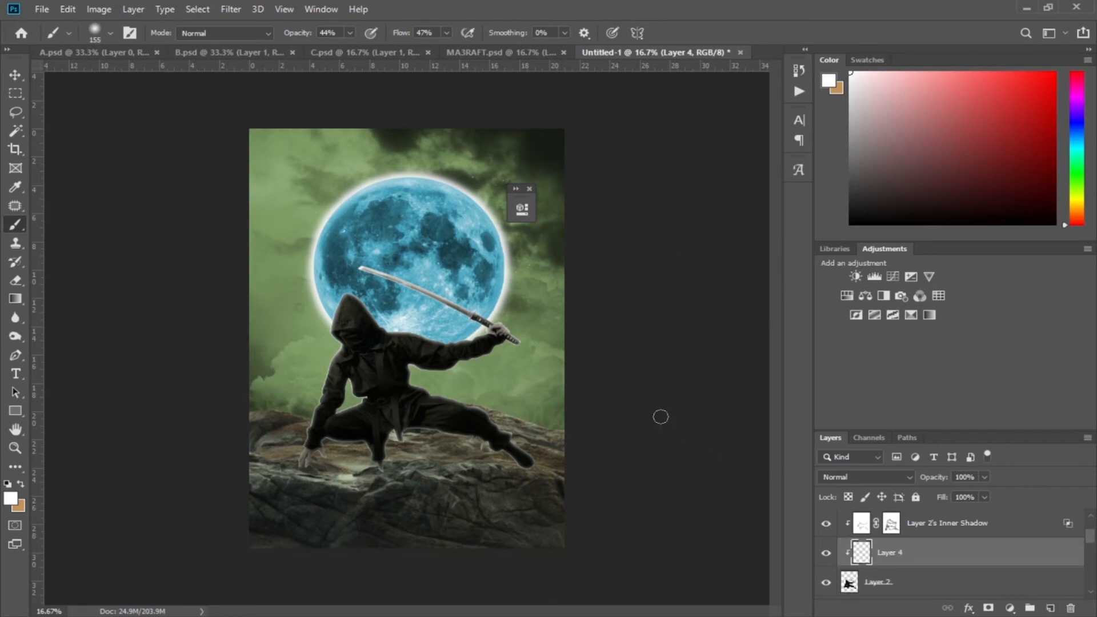
pyautogui.hotkey('ctrl', '+')
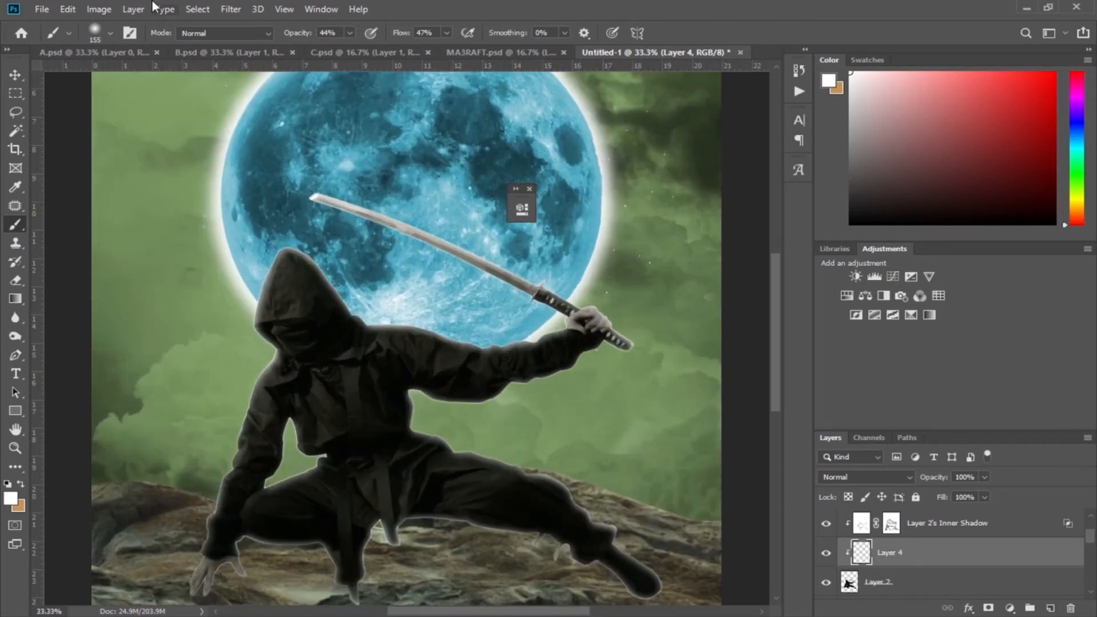
pyautogui.click(896, 476)
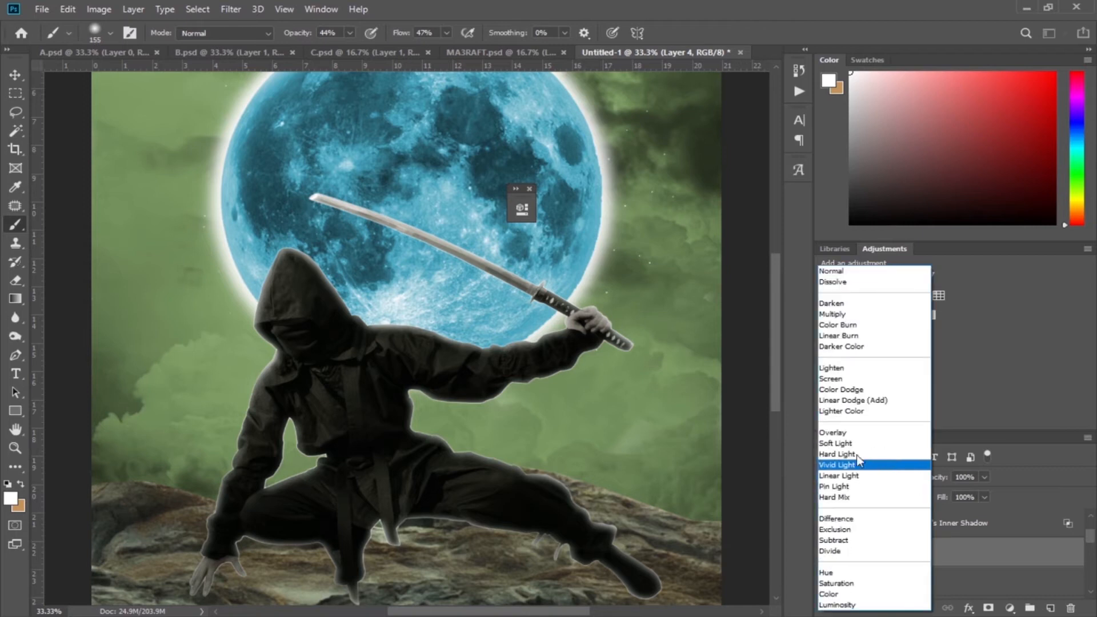
pyautogui.click(846, 432)
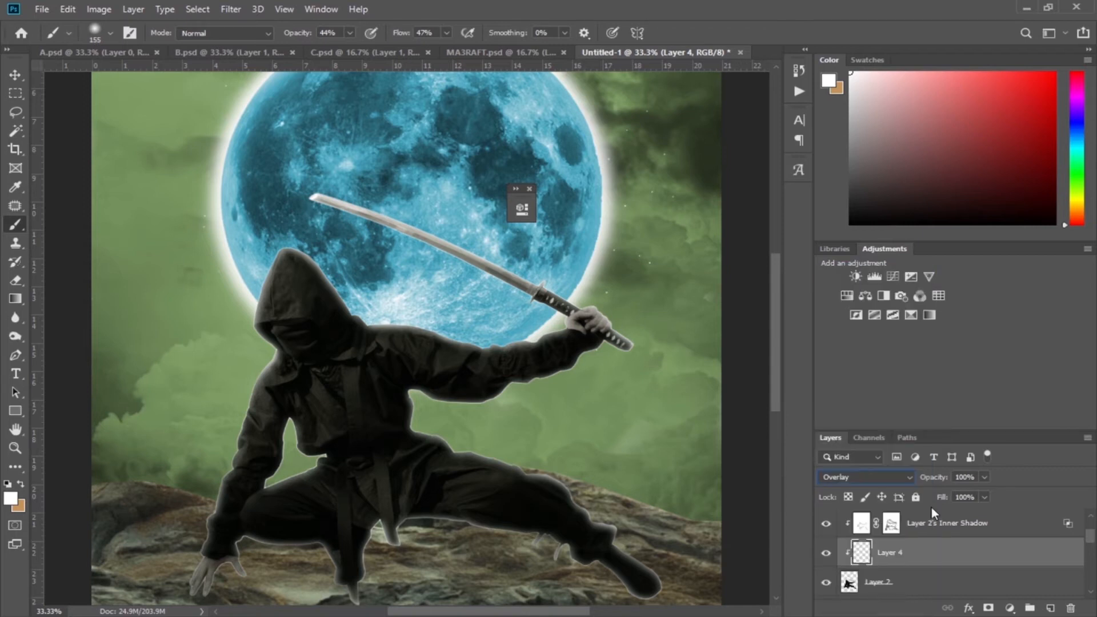
# Paint white highlights along the sword, hilt, hands and clothing on the Overlay layer with a 44% opacity brush, comparing with the layer hidden
pyautogui.click(10, 499)
pyautogui.click(628, 320)
pyautogui.moveTo(629, 320); pyautogui.dragTo(583, 264)
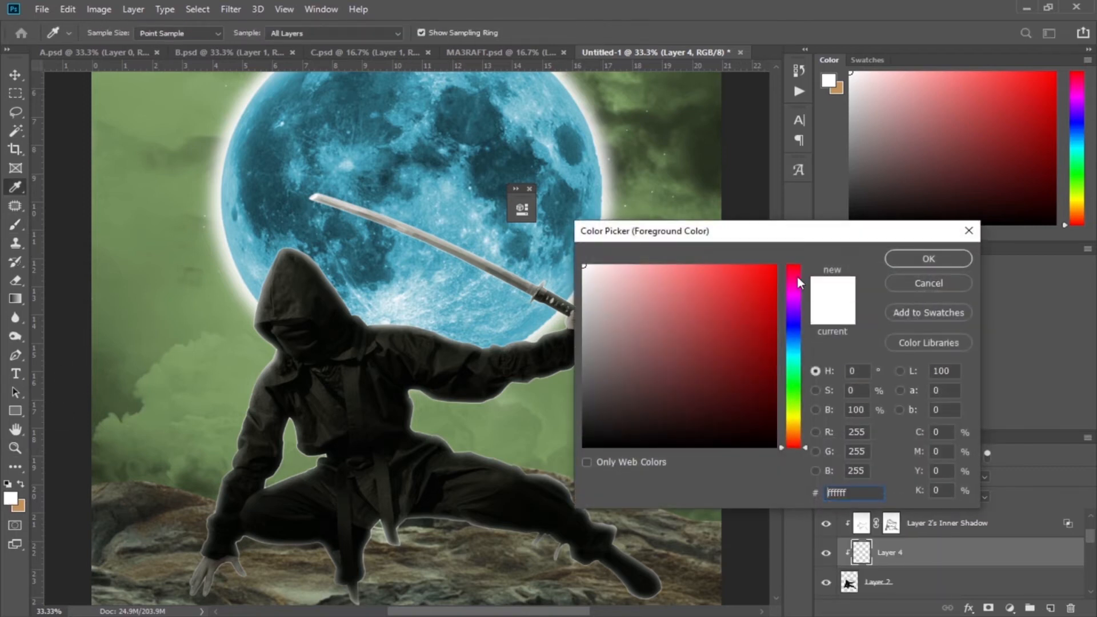
pyautogui.click(896, 262)
pyautogui.press('b')
pyautogui.moveTo(520, 283); pyautogui.dragTo(329, 206)
pyautogui.moveTo(541, 292); pyautogui.dragTo(603, 331)
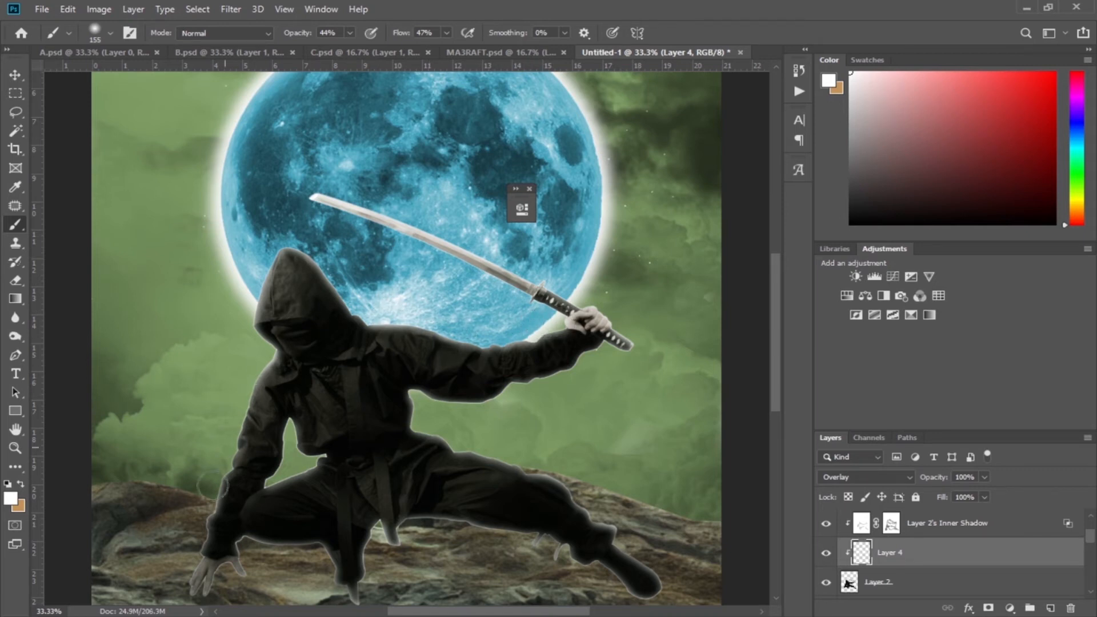
pyautogui.moveTo(355, 451); pyautogui.dragTo(385, 331)
pyautogui.moveTo(236, 483)
pyautogui.mouseDown()
pyautogui.moveTo(240, 456)
pyautogui.moveTo(265, 462)
pyautogui.moveTo(263, 435)
pyautogui.moveTo(299, 423)
pyautogui.moveTo(275, 428)
pyautogui.moveTo(273, 416)
pyautogui.moveTo(293, 426)
pyautogui.mouseUp()
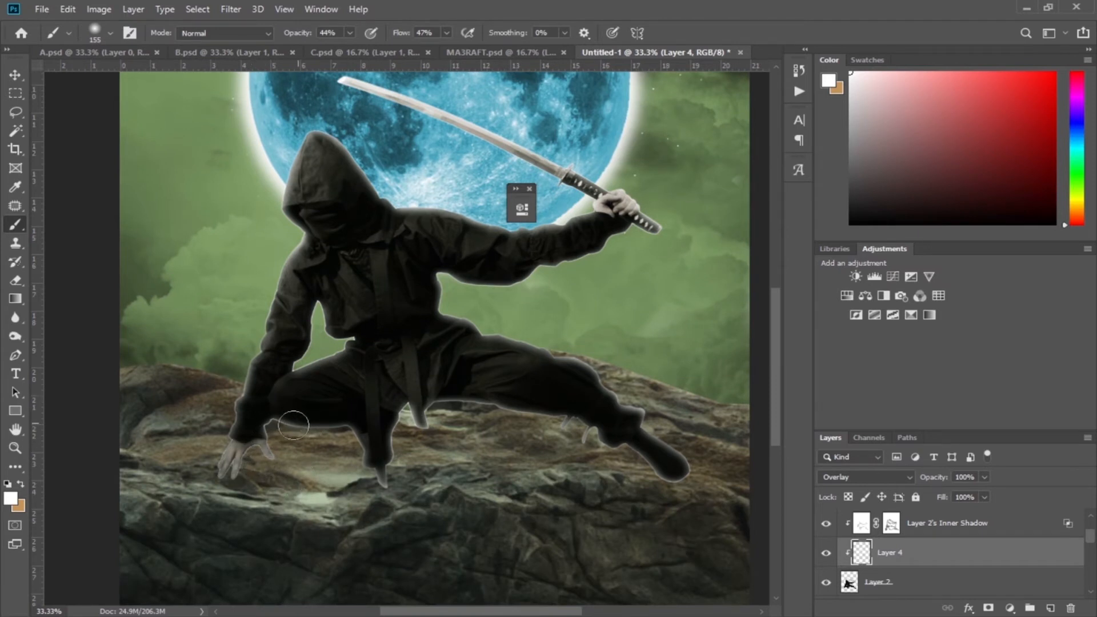
pyautogui.click(15, 74)
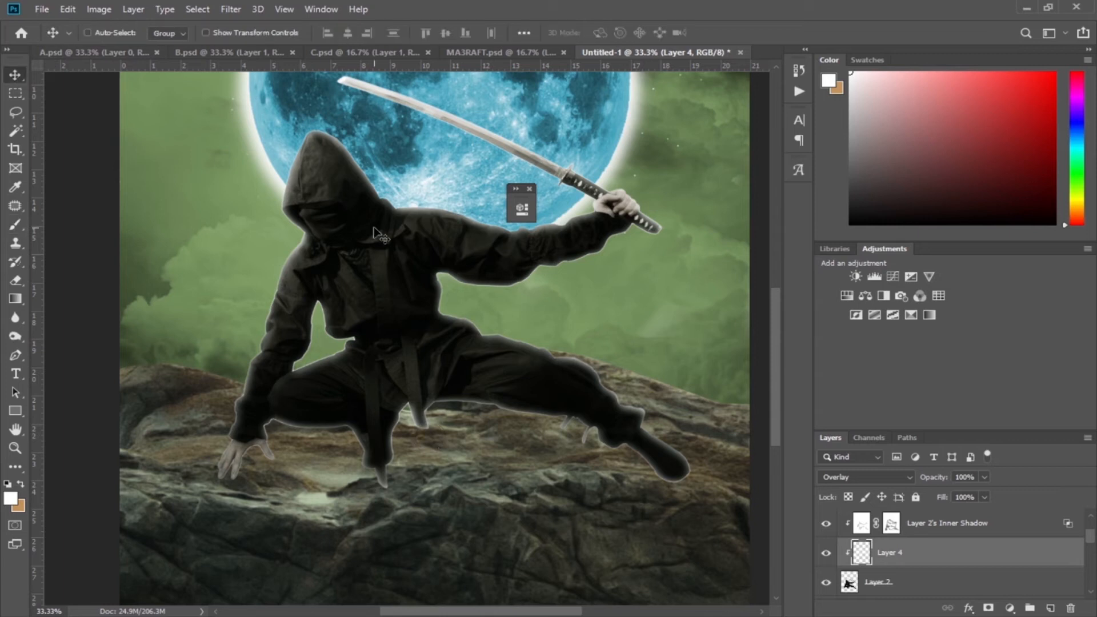
pyautogui.hotkey('ctrl', '-')
pyautogui.hotkey('ctrl', '-')
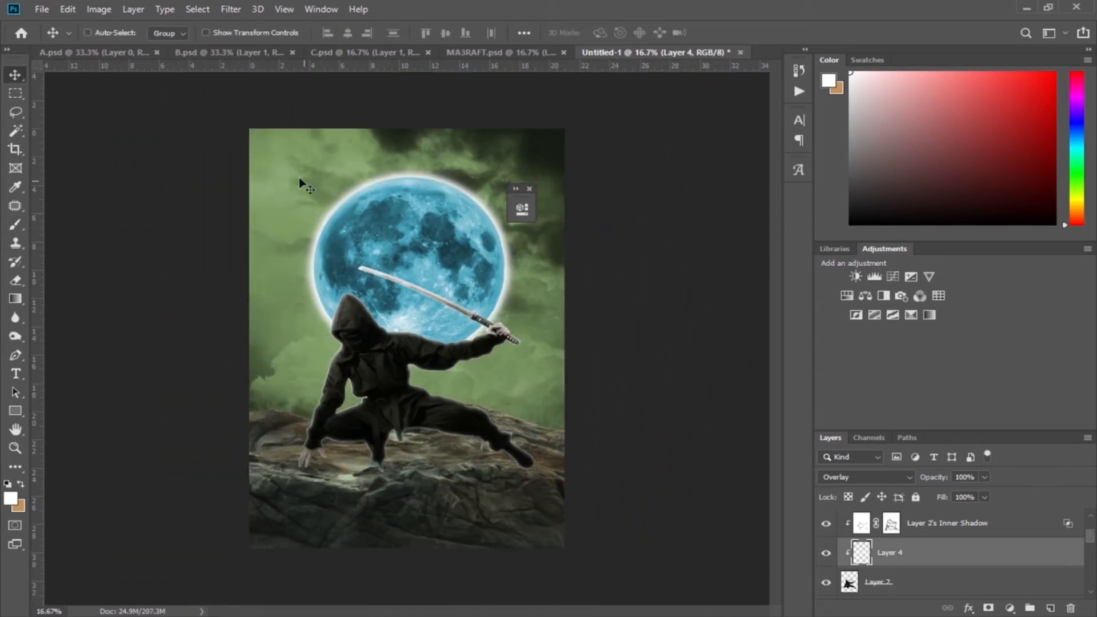
pyautogui.click(824, 556)
pyautogui.click(825, 555)
# Copy the moon from A.psd into the poster, directly above the rock's Hue/Saturation 1 layer
pyautogui.scroll(2, 954, 549)
pyautogui.click(960, 525)
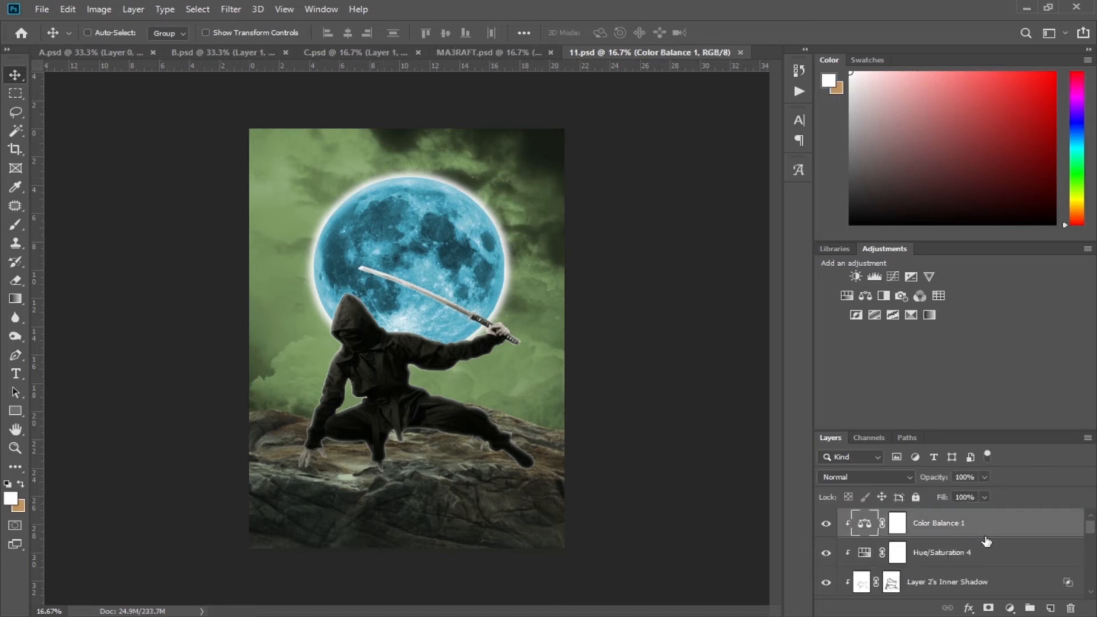
pyautogui.scroll(-8, 987, 542)
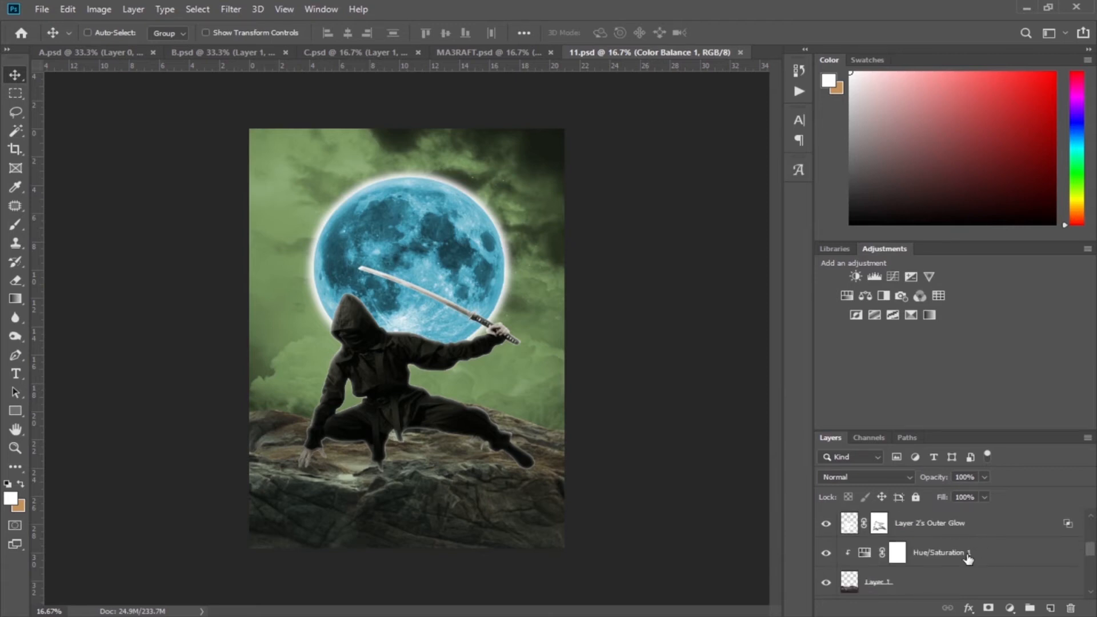
pyautogui.click(968, 558)
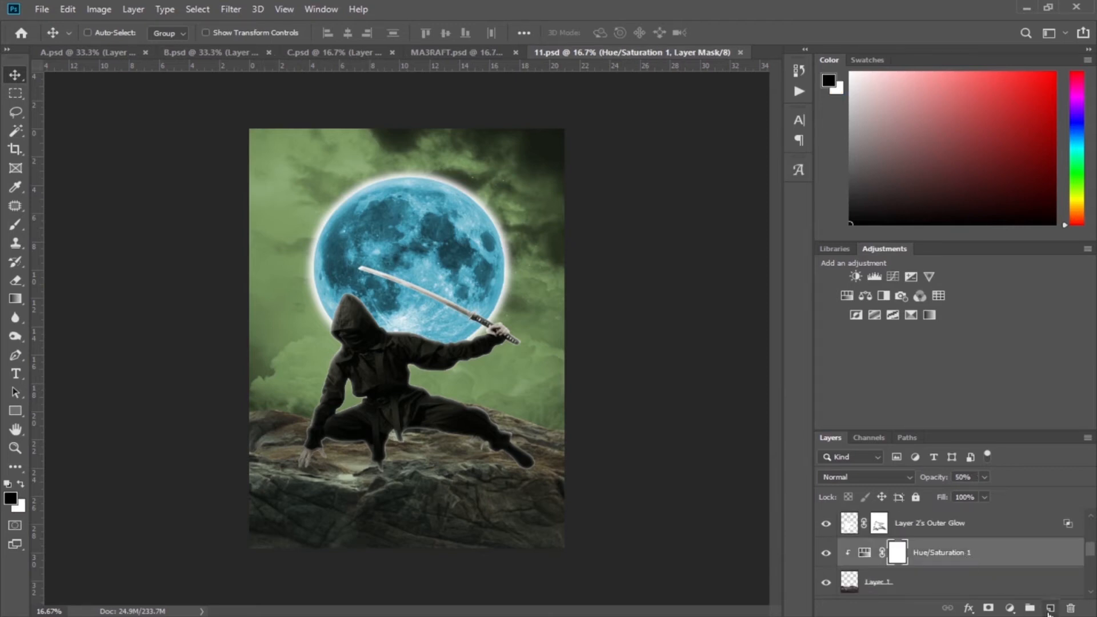
pyautogui.click(86, 52)
pyautogui.moveTo(408, 329); pyautogui.dragTo(362, 483)
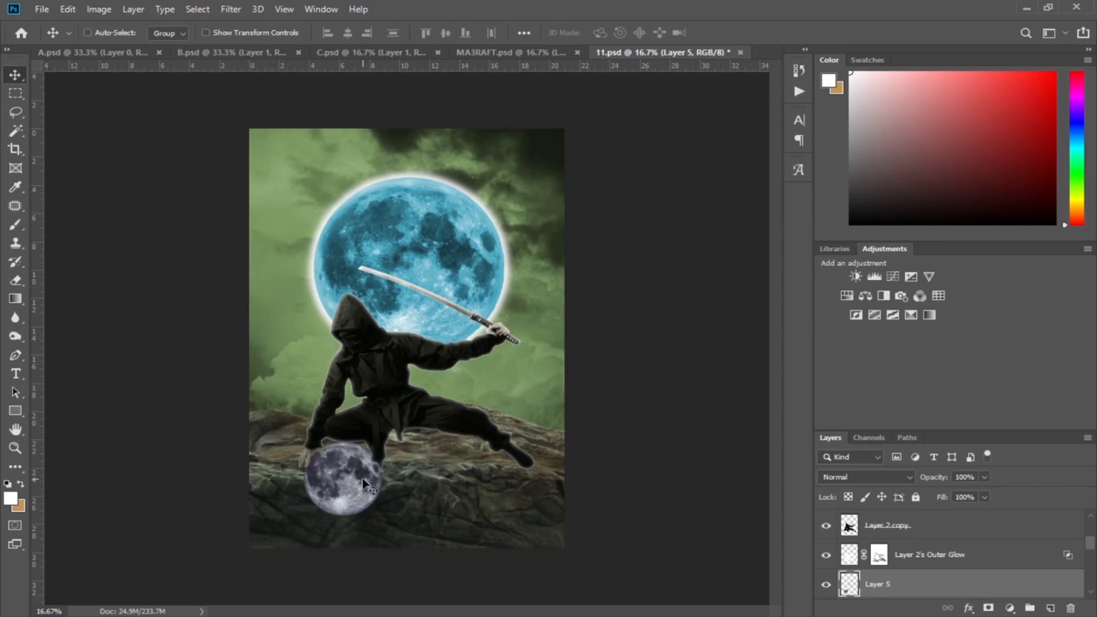
# Shrink the copied moon to a small ball and place it under the ninja's planted hand on the rocks
pyautogui.hotkey('ctrl', 't')
pyautogui.moveTo(431, 433); pyautogui.dragTo(332, 478)
pyautogui.click(731, 33)
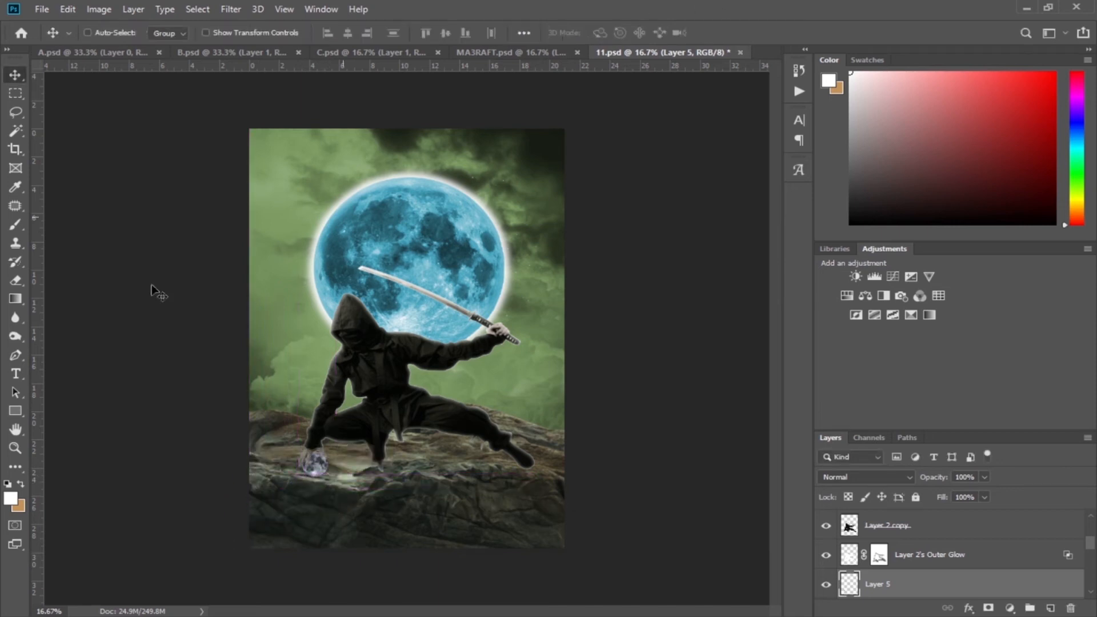
# Colorize the small moon blue with a clipped Hue/Saturation adjustment at hue 190, adjusting its saturation
pyautogui.click(1010, 608)
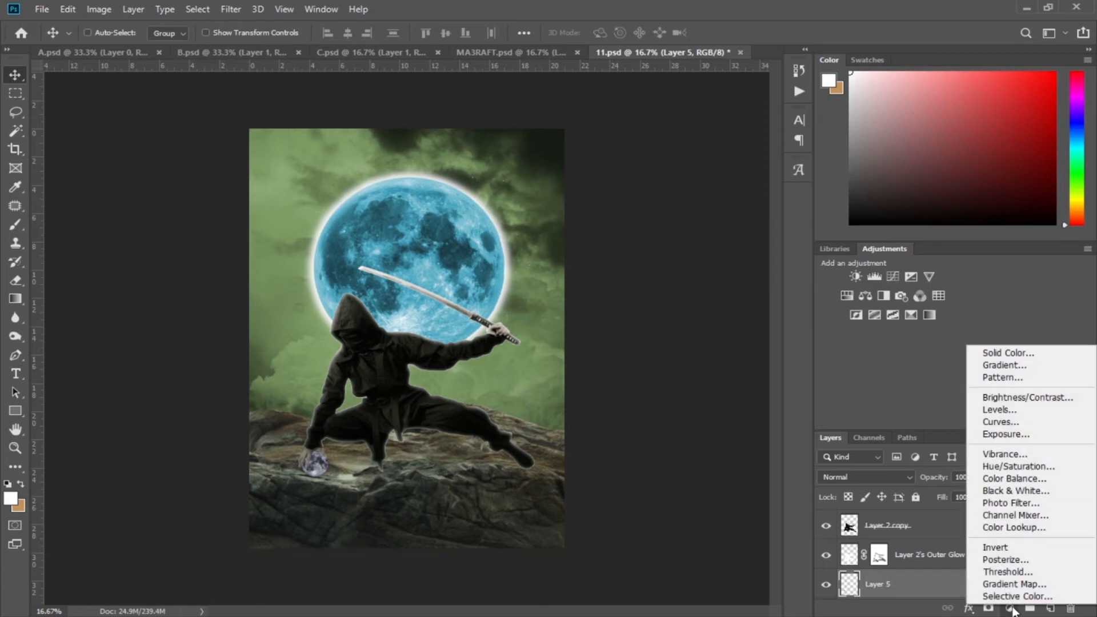
pyautogui.click(1011, 467)
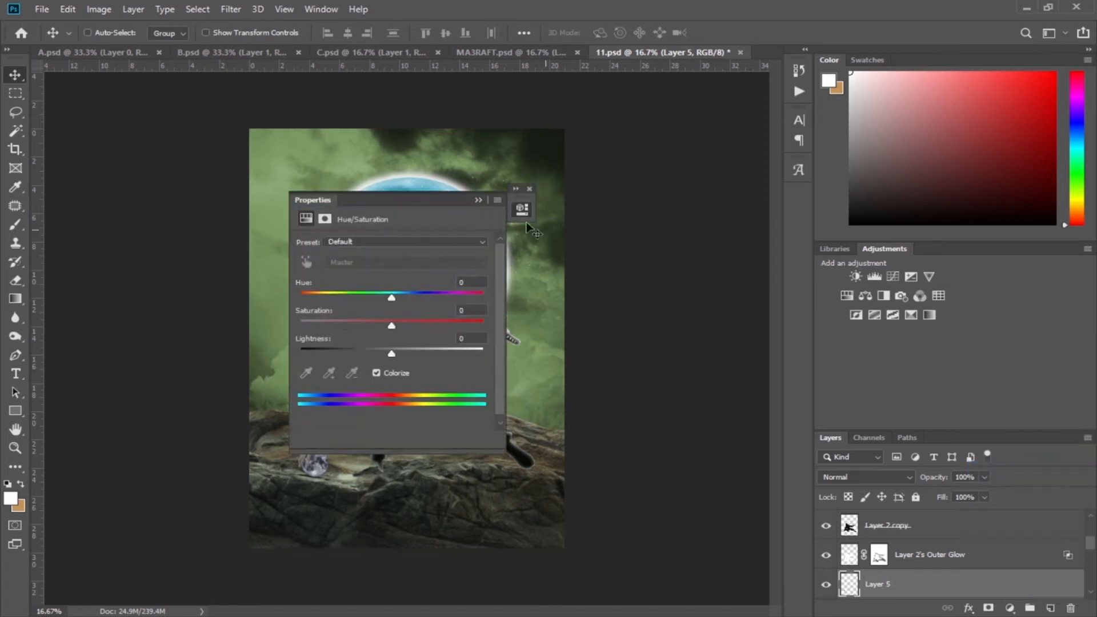
pyautogui.moveTo(443, 196); pyautogui.dragTo(615, 190)
pyautogui.click(551, 366)
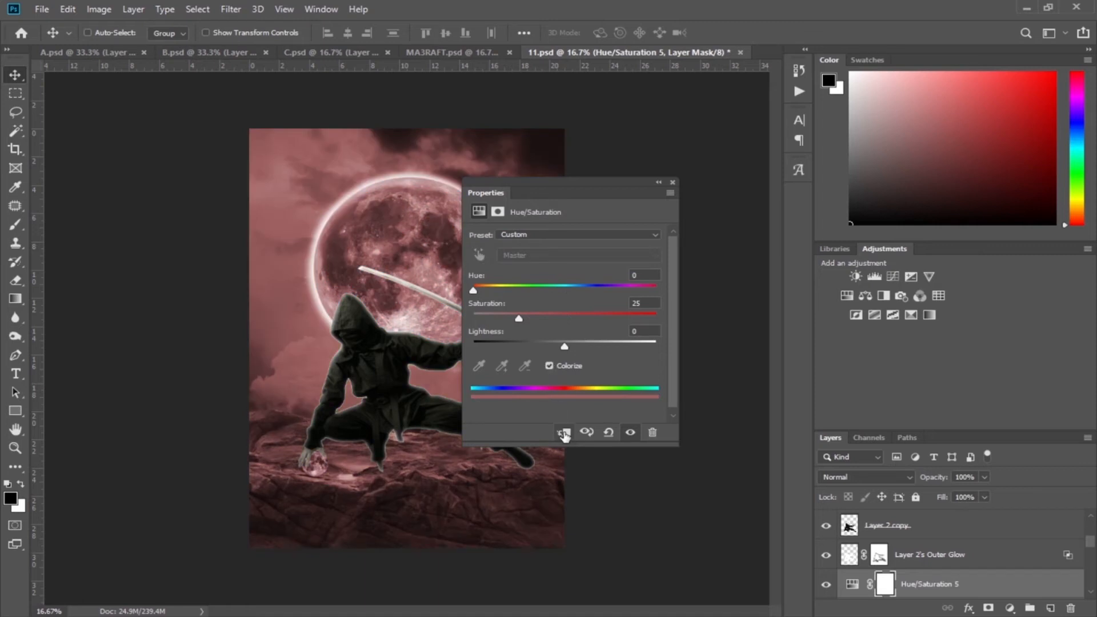
pyautogui.click(564, 433)
pyautogui.moveTo(474, 291); pyautogui.dragTo(567, 290)
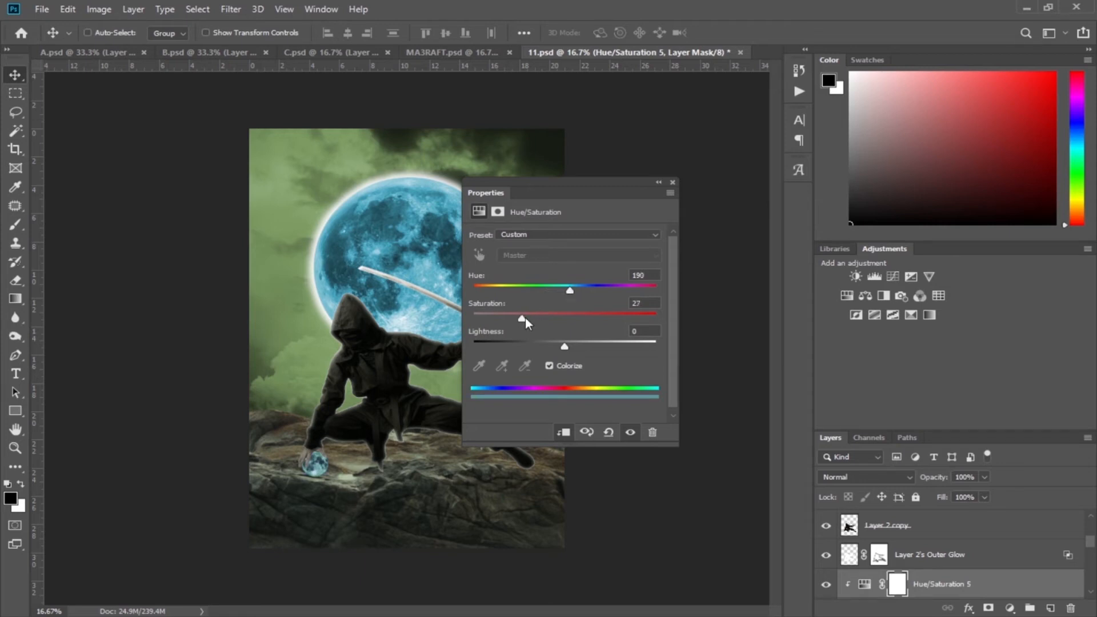
pyautogui.moveTo(529, 318); pyautogui.dragTo(571, 347)
pyautogui.click(659, 183)
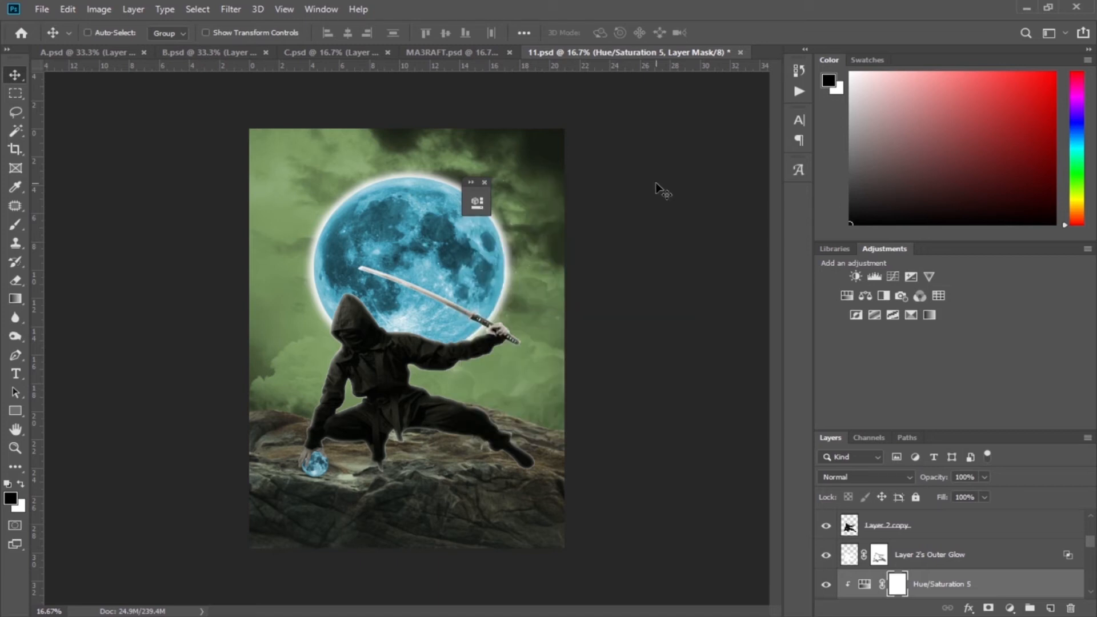
# Give the small moon layer a white Inner Shadow at 100% opacity with a size of 54 px
pyautogui.scroll(-1, 1009, 592)
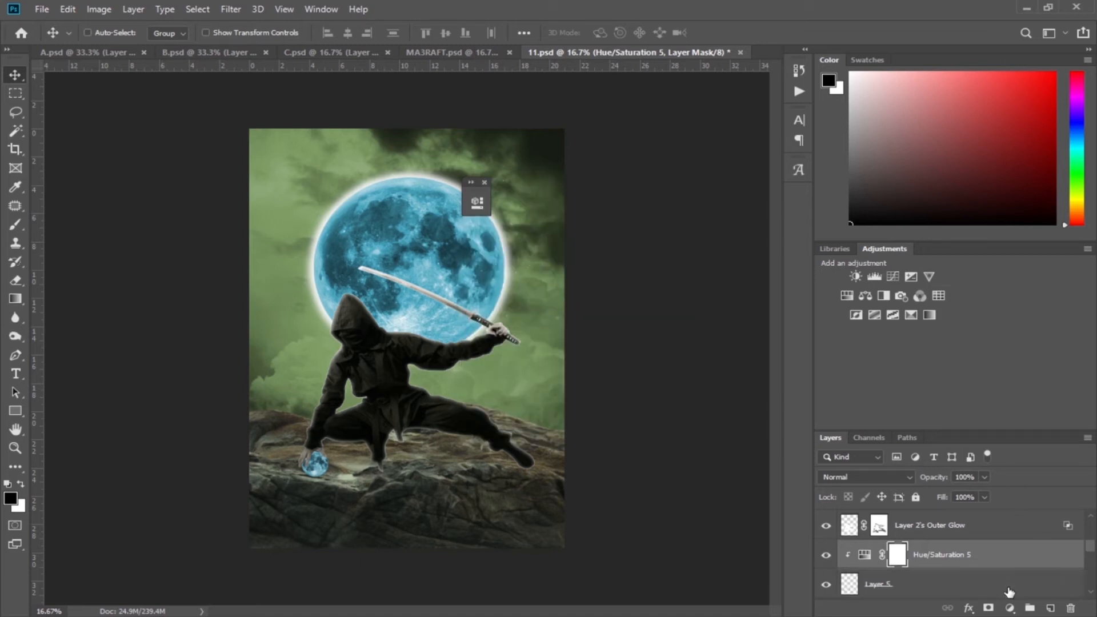
pyautogui.click(916, 588)
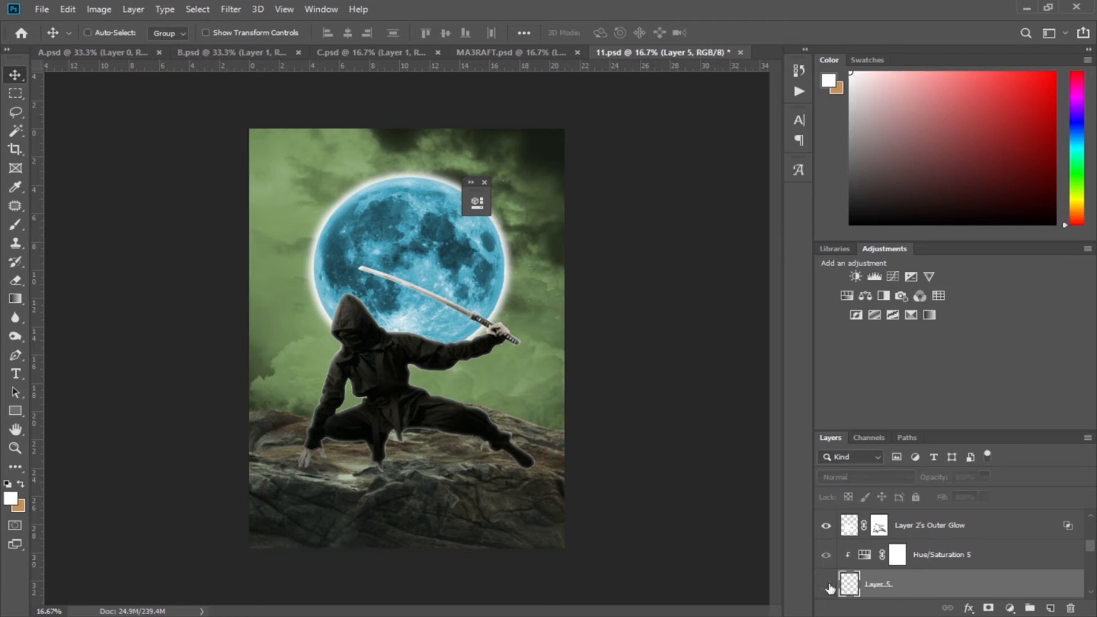
pyautogui.rightClick(909, 589)
pyautogui.click(788, 32)
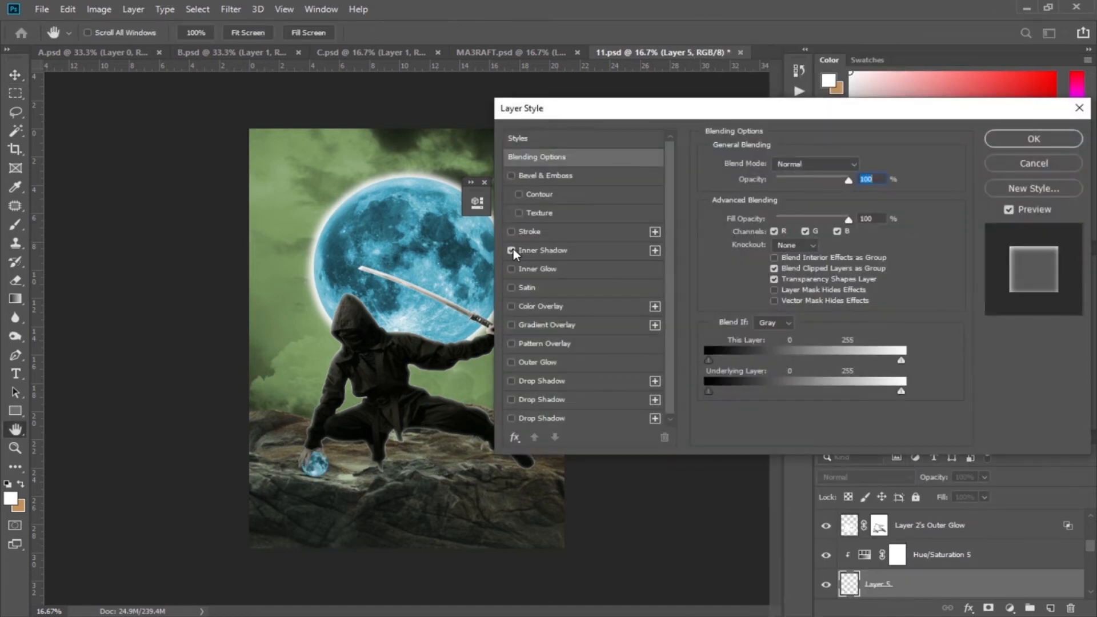
pyautogui.click(533, 252)
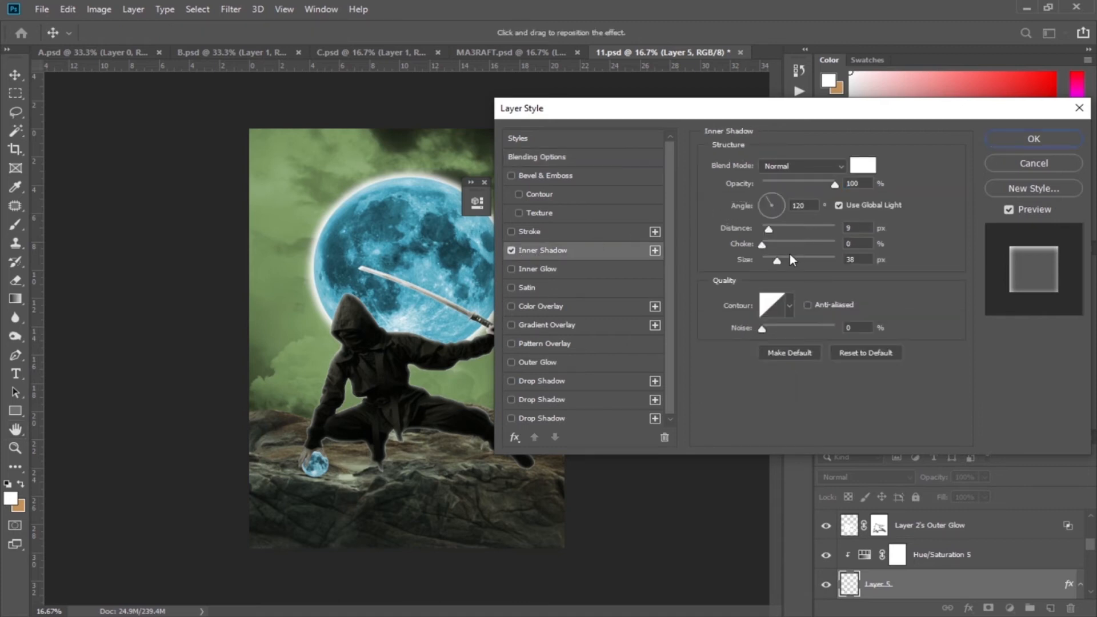
pyautogui.moveTo(777, 262); pyautogui.dragTo(783, 262)
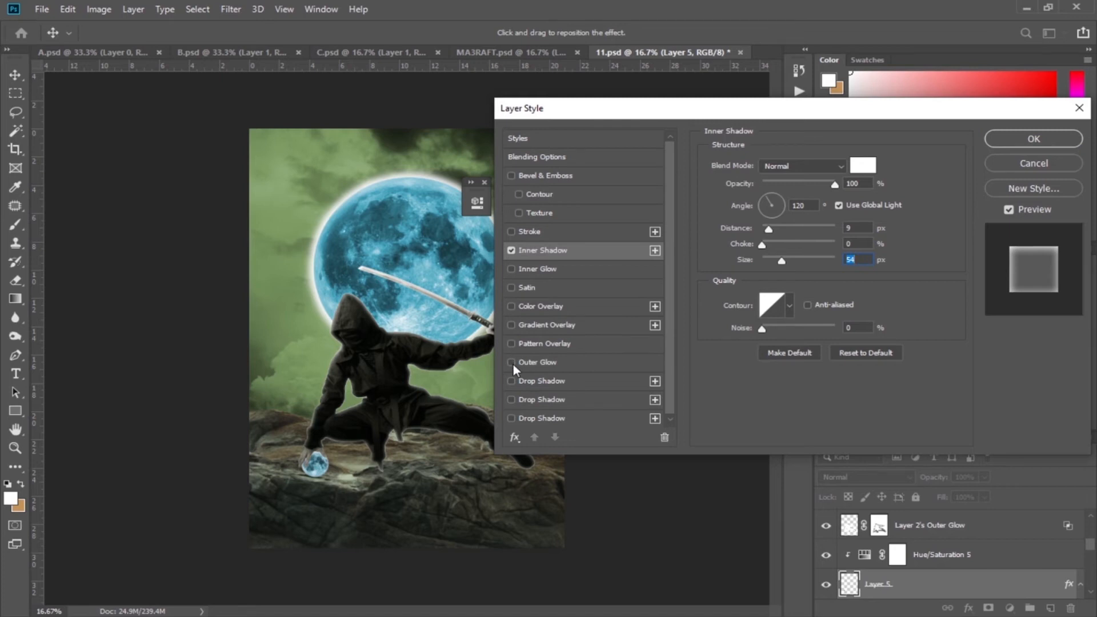
# Add a white Outer Glow of 70 px at 100% opacity to the small moon and apply the layer style
pyautogui.click(533, 362)
pyautogui.moveTo(770, 291); pyautogui.dragTo(790, 294)
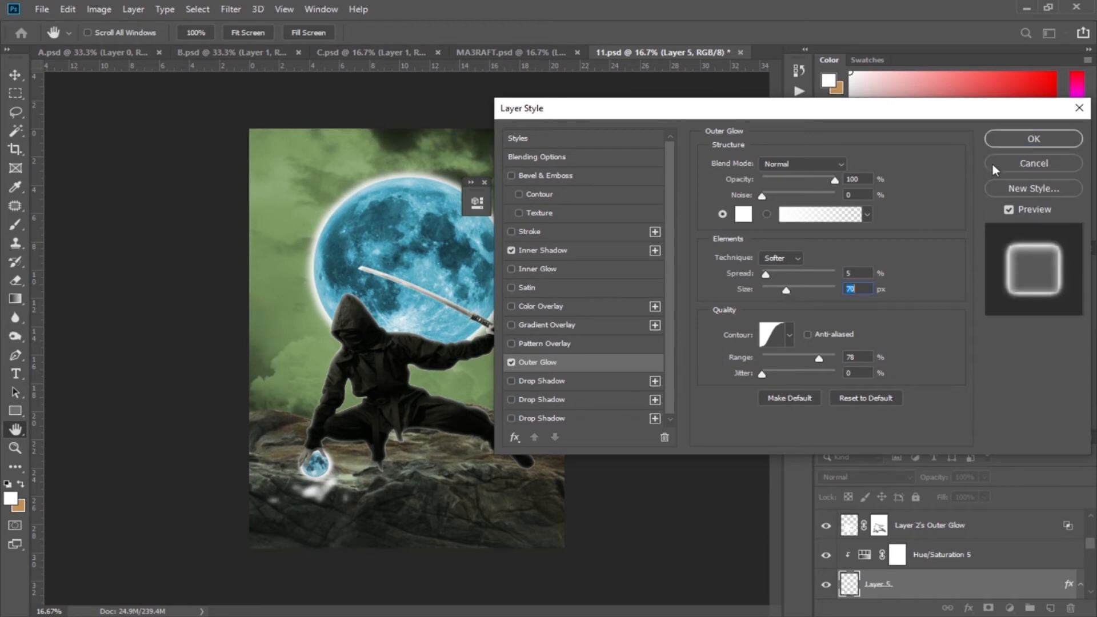
pyautogui.click(1034, 139)
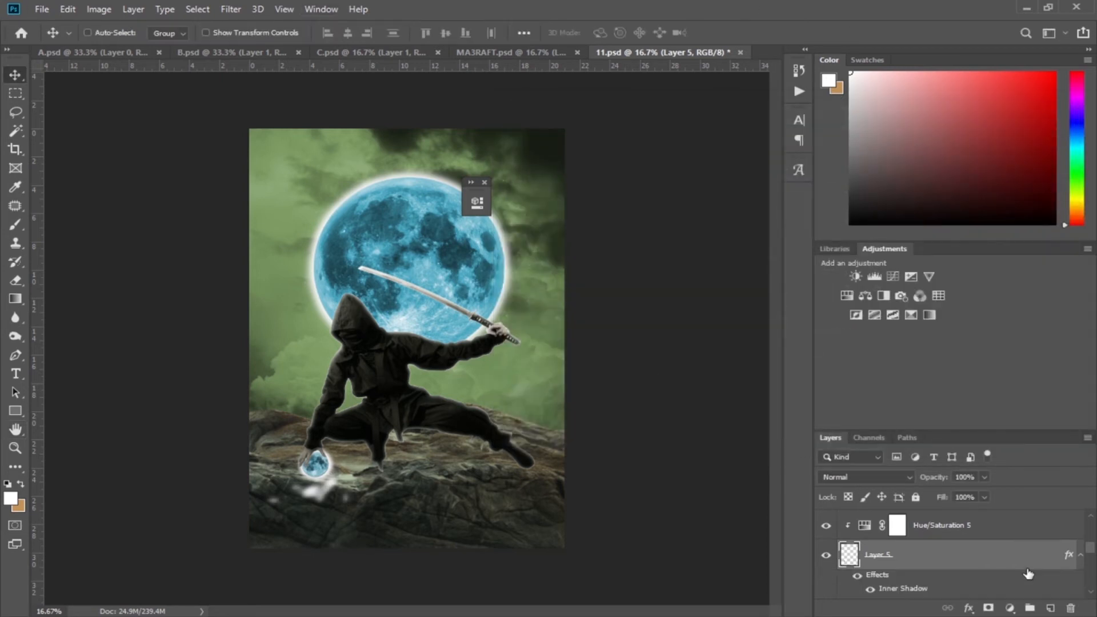
# Convert the small moon's Inner Shadow and Outer Glow effects into separate layers
pyautogui.rightClick(1011, 558)
pyautogui.click(1081, 556)
pyautogui.rightClick(1080, 557)
pyautogui.click(1035, 522)
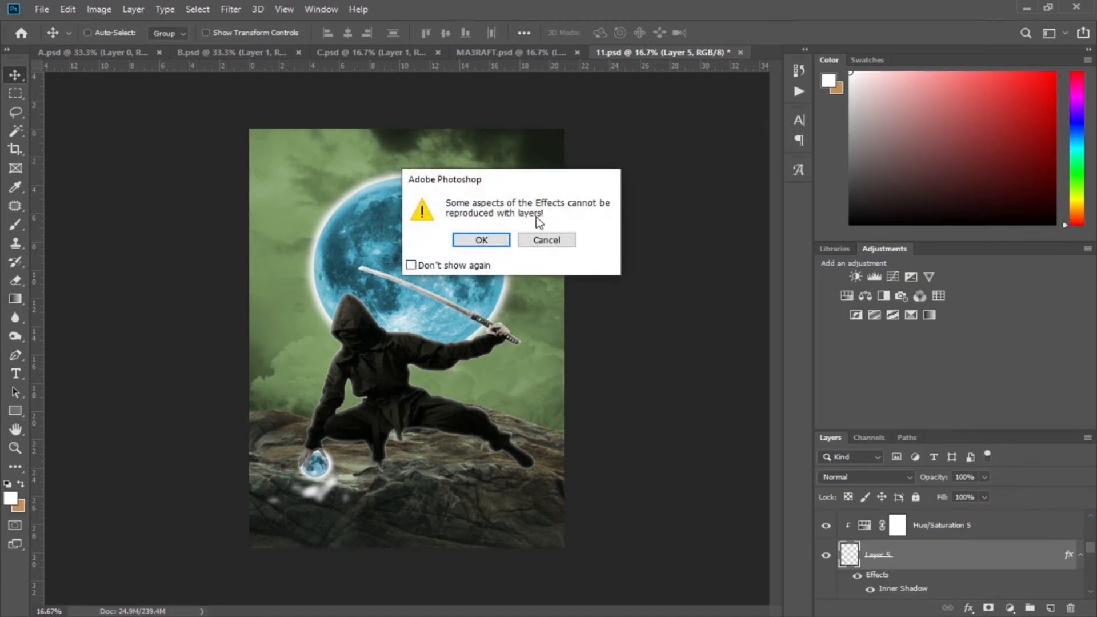
pyautogui.click(502, 242)
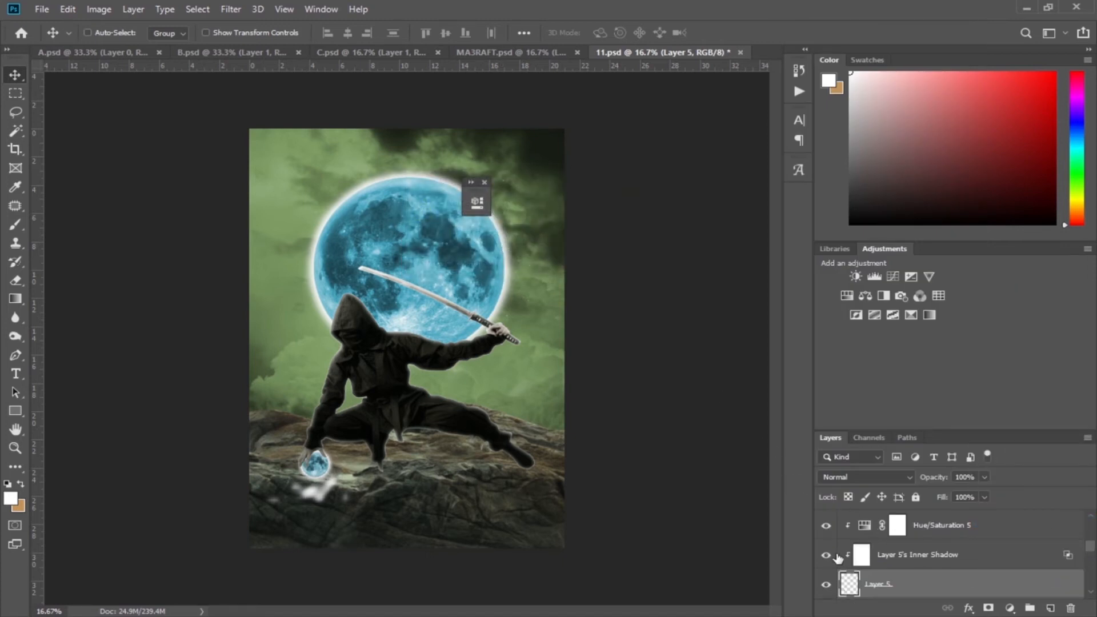
# Mask the small moon's Outer Glow layer and paint out the stray glow spots on the rocks with a black brush at 100% opacity
pyautogui.scroll(-1, 947, 565)
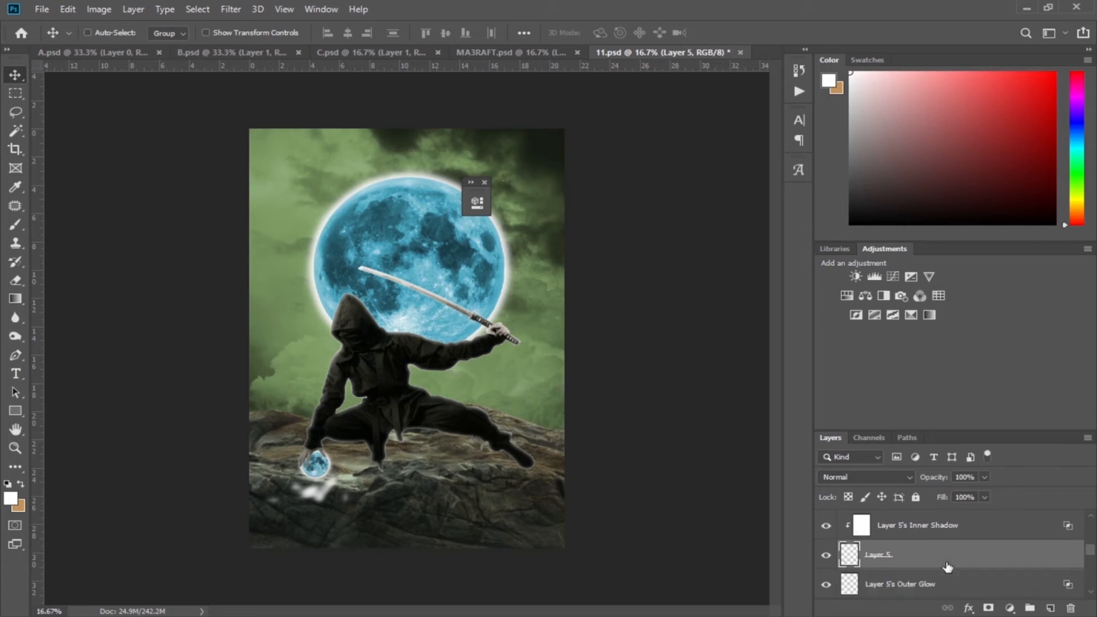
pyautogui.click(826, 585)
pyautogui.click(826, 585)
pyautogui.click(891, 585)
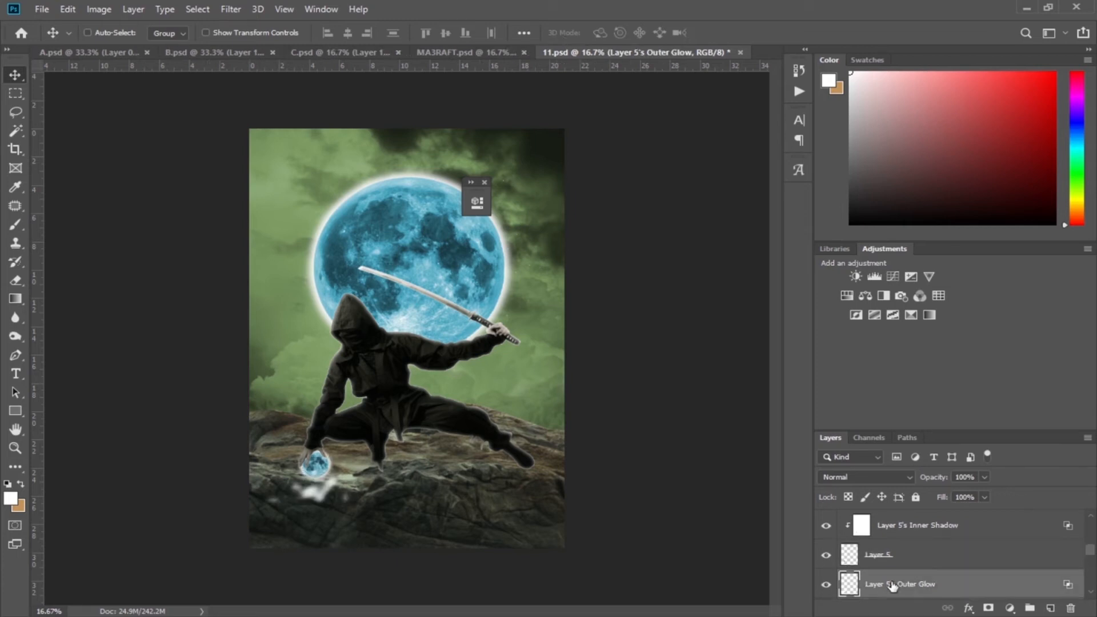
pyautogui.click(988, 608)
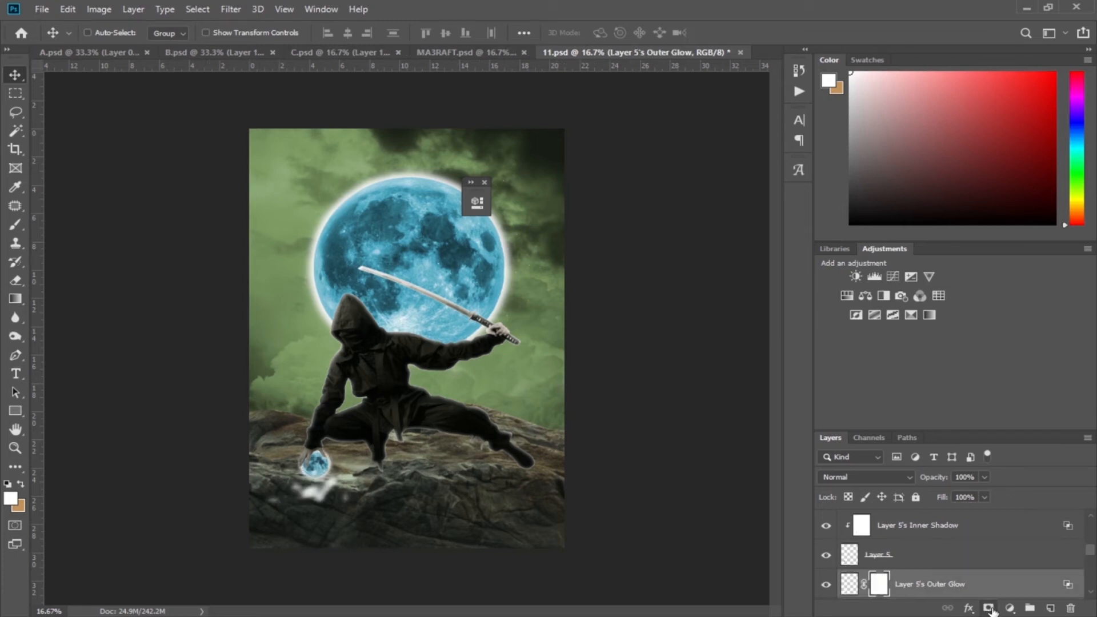
pyautogui.click(15, 226)
pyautogui.moveTo(330, 491)
pyautogui.mouseDown()
pyautogui.moveTo(308, 504)
pyautogui.moveTo(283, 494)
pyautogui.moveTo(292, 490)
pyautogui.moveTo(269, 505)
pyautogui.moveTo(333, 500)
pyautogui.moveTo(337, 481)
pyautogui.moveTo(320, 498)
pyautogui.mouseUp()
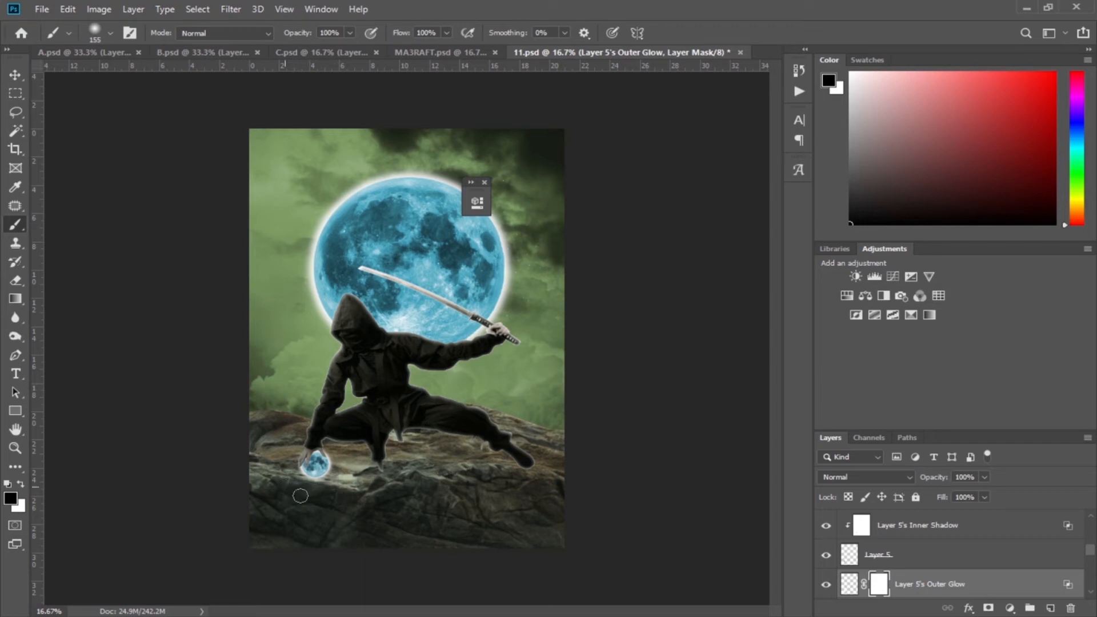
# Duplicate the ninja layer "Layer 2 copy" and briefly hide and show the duplicate to check it
pyautogui.click(15, 75)
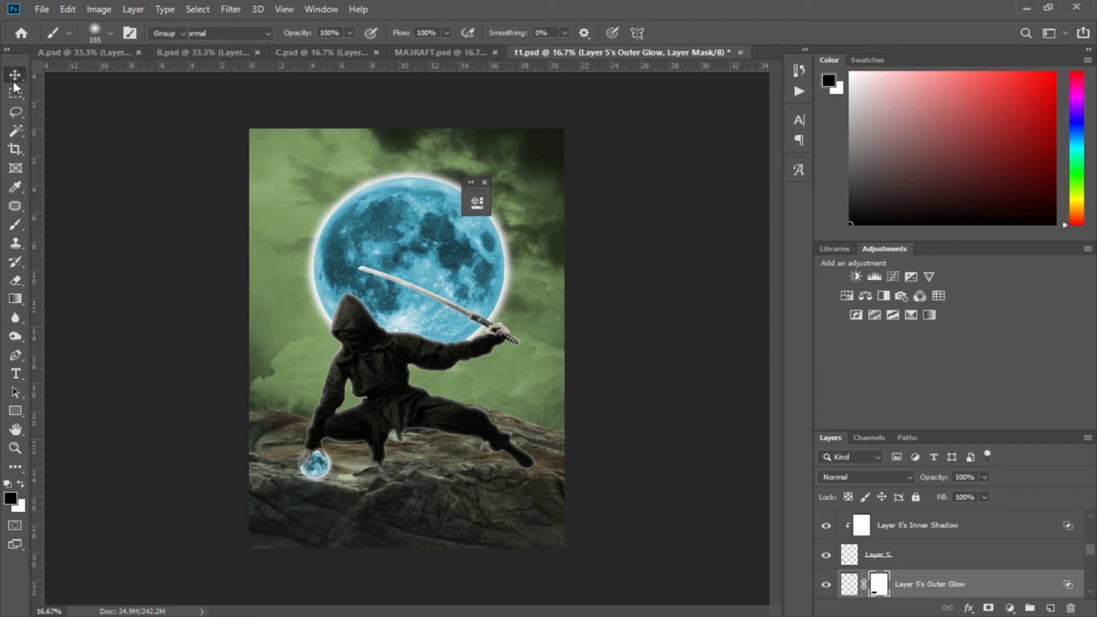
pyautogui.scroll(2, 945, 560)
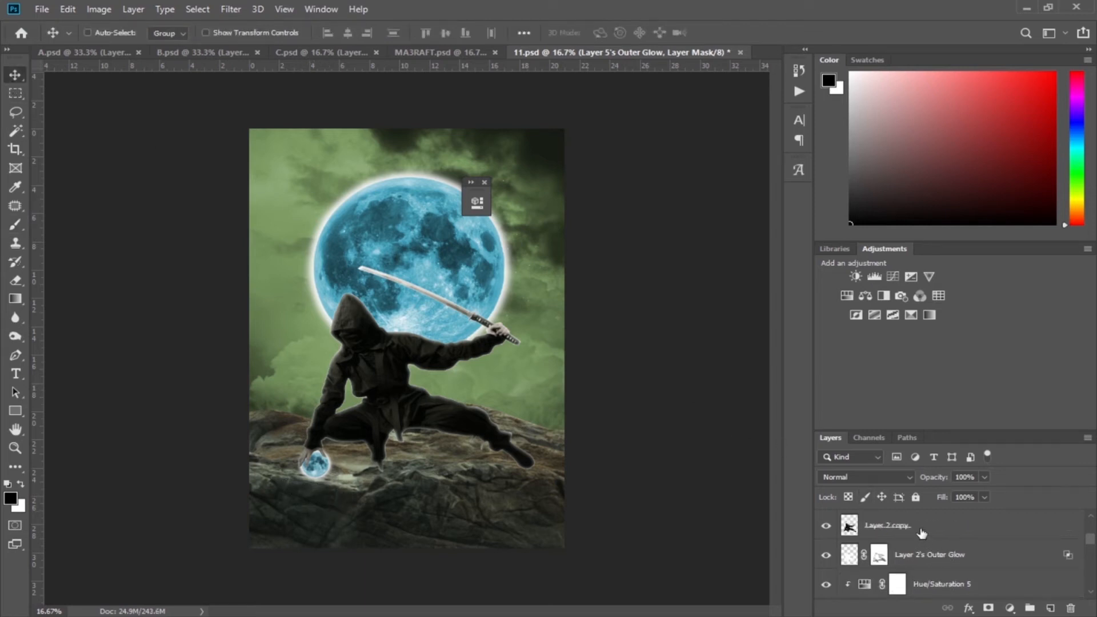
pyautogui.click(922, 534)
pyautogui.scroll(1, 922, 534)
pyautogui.hotkey('ctrl', 'j')
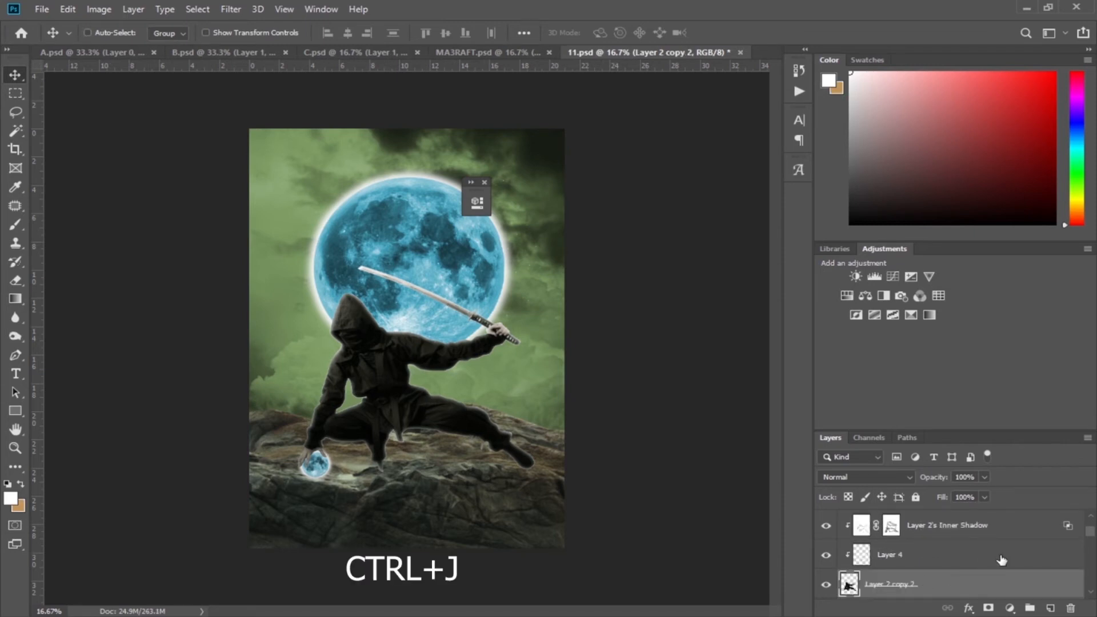
pyautogui.scroll(-1, 942, 555)
pyautogui.click(827, 559)
pyautogui.click(826, 559)
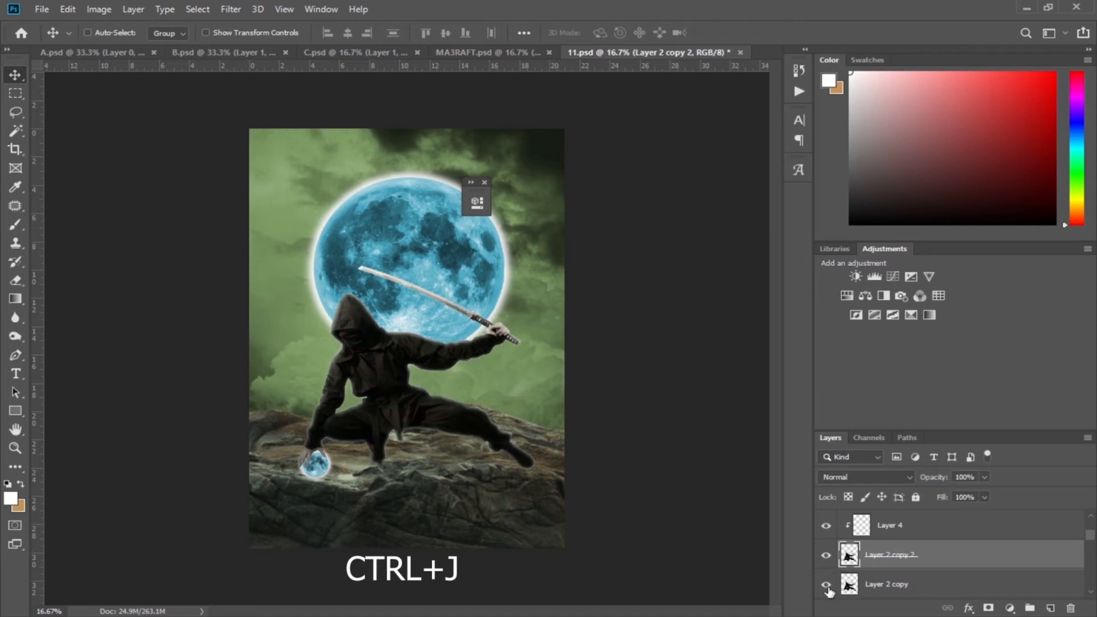
# Give the lower ninja copy, Layer 2 copy, a black (000000) Color Overlay at 100% opacity in Normal mode
pyautogui.click(879, 586)
pyautogui.rightClick(879, 584)
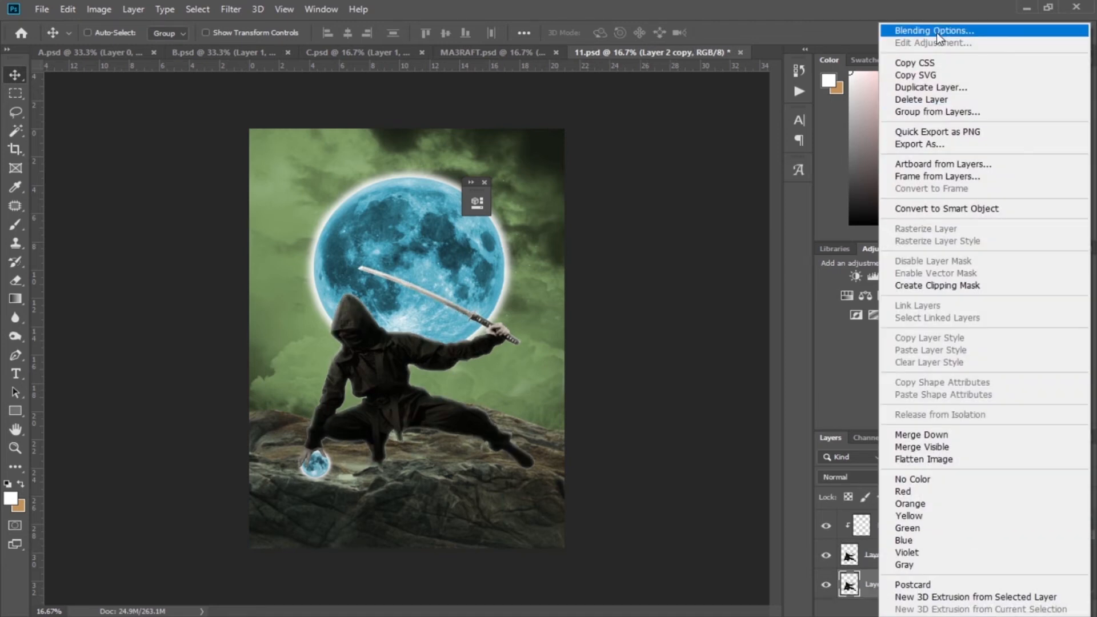
pyautogui.click(938, 32)
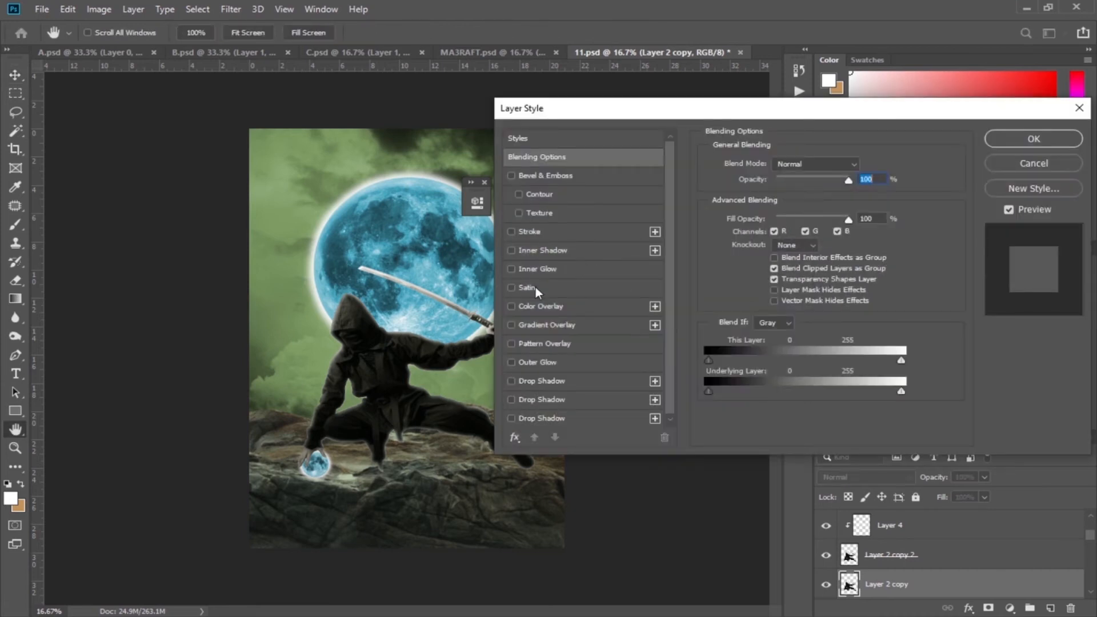
pyautogui.click(513, 306)
pyautogui.click(540, 307)
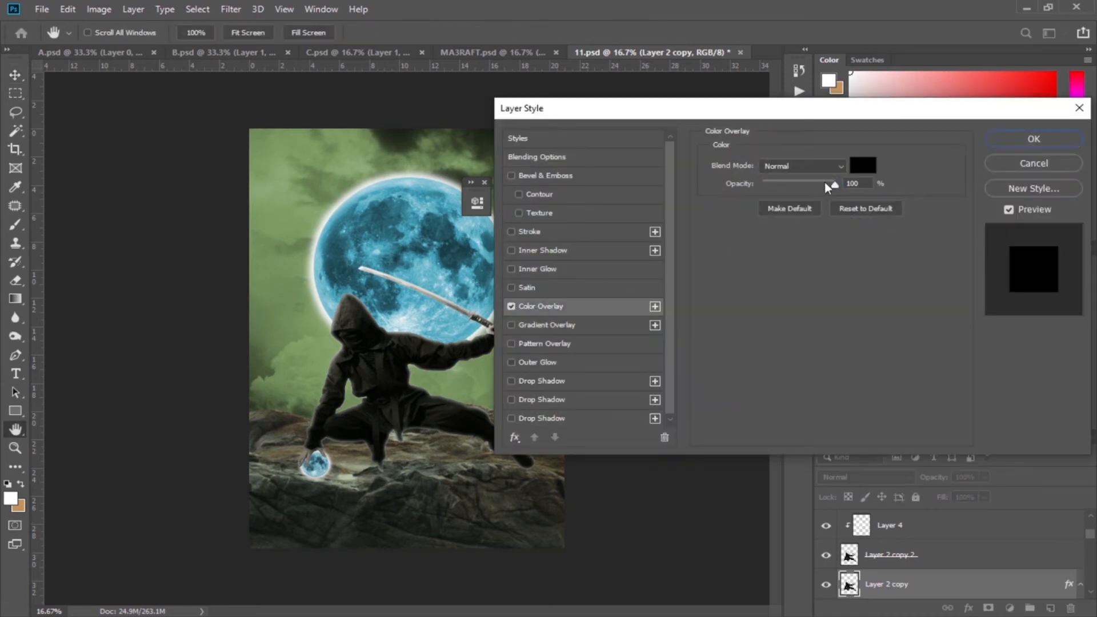
pyautogui.click(863, 167)
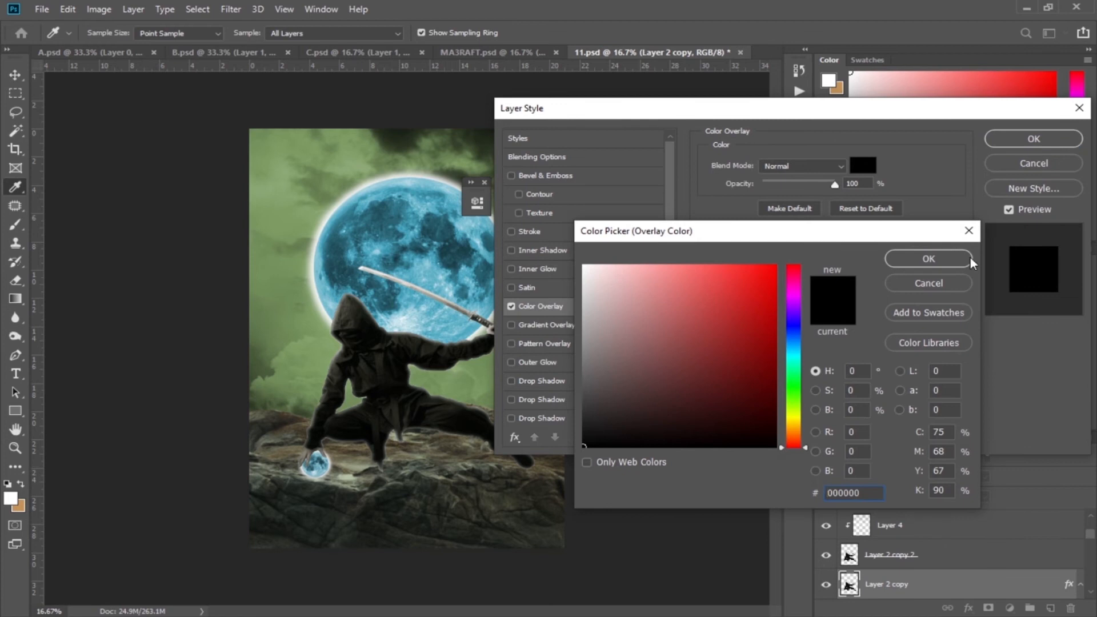
pyautogui.click(960, 263)
pyautogui.click(1016, 140)
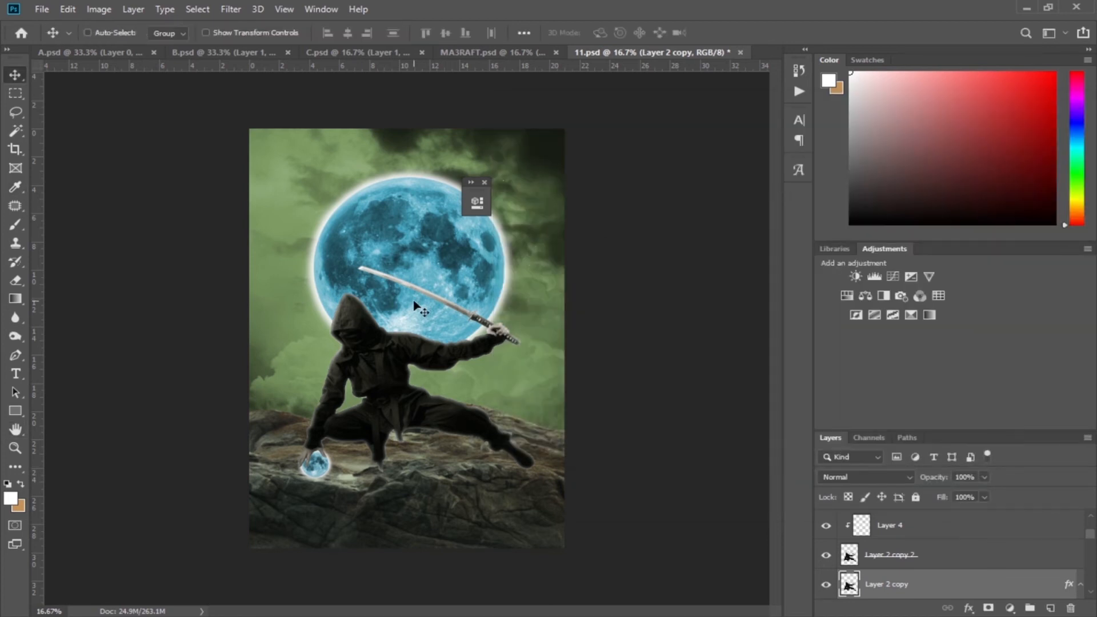
# Flip the black ninja copy downward to about -53% height, skew and rotate it slightly, and align it under the feet as a shadow
pyautogui.hotkey('ctrl', 't')
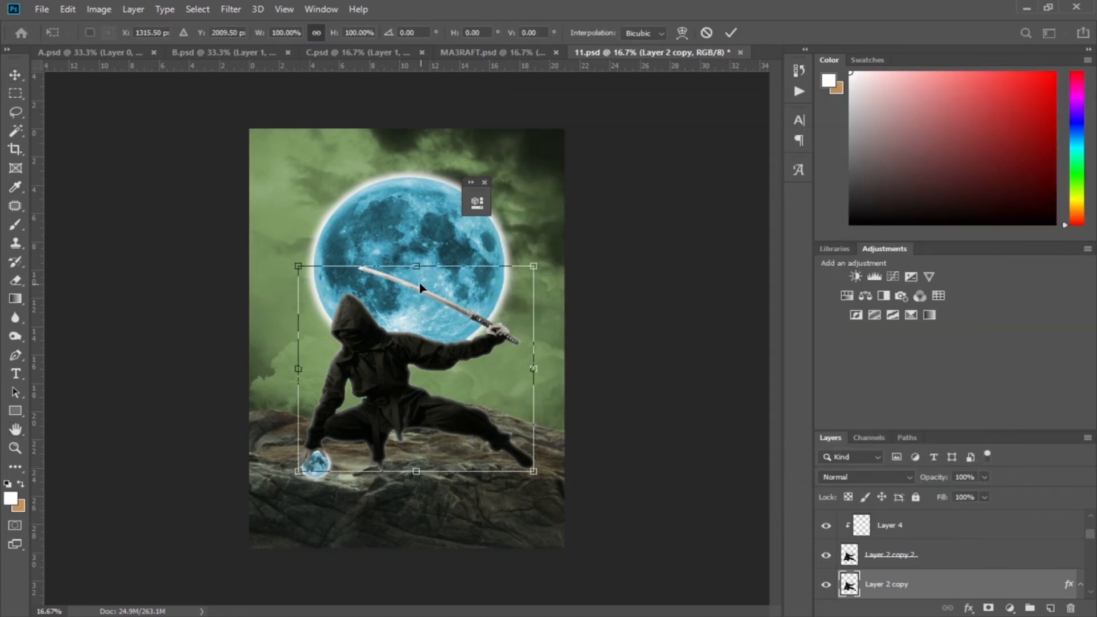
pyautogui.moveTo(417, 269); pyautogui.dragTo(408, 584)
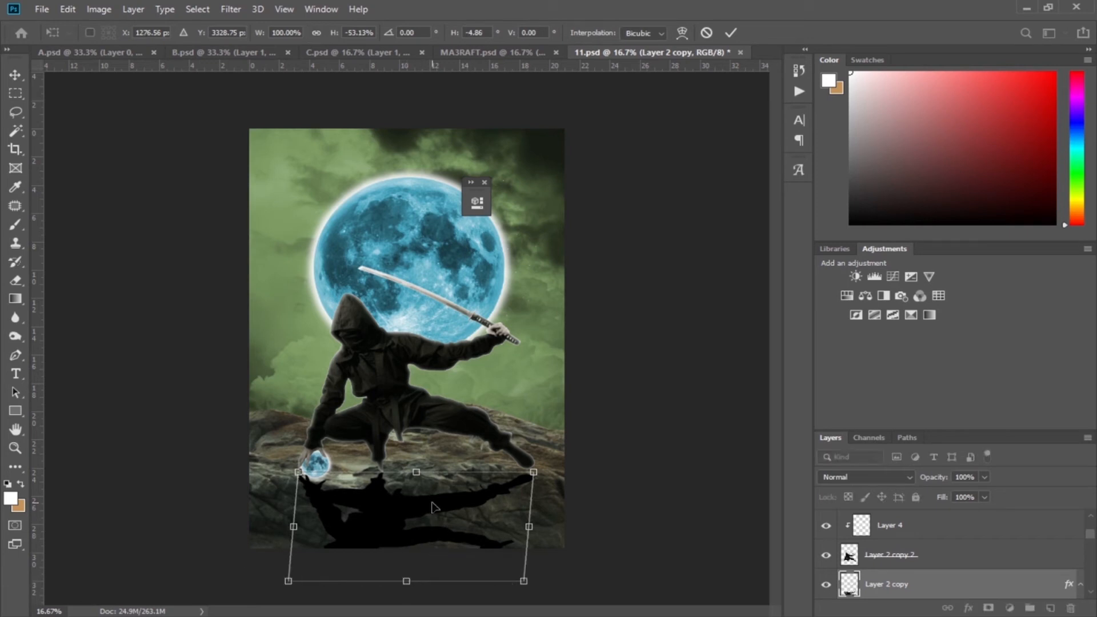
pyautogui.moveTo(548, 476); pyautogui.dragTo(551, 474)
pyautogui.press('Up')
pyautogui.press('Up')
pyautogui.press('Up')
pyautogui.press('Up')
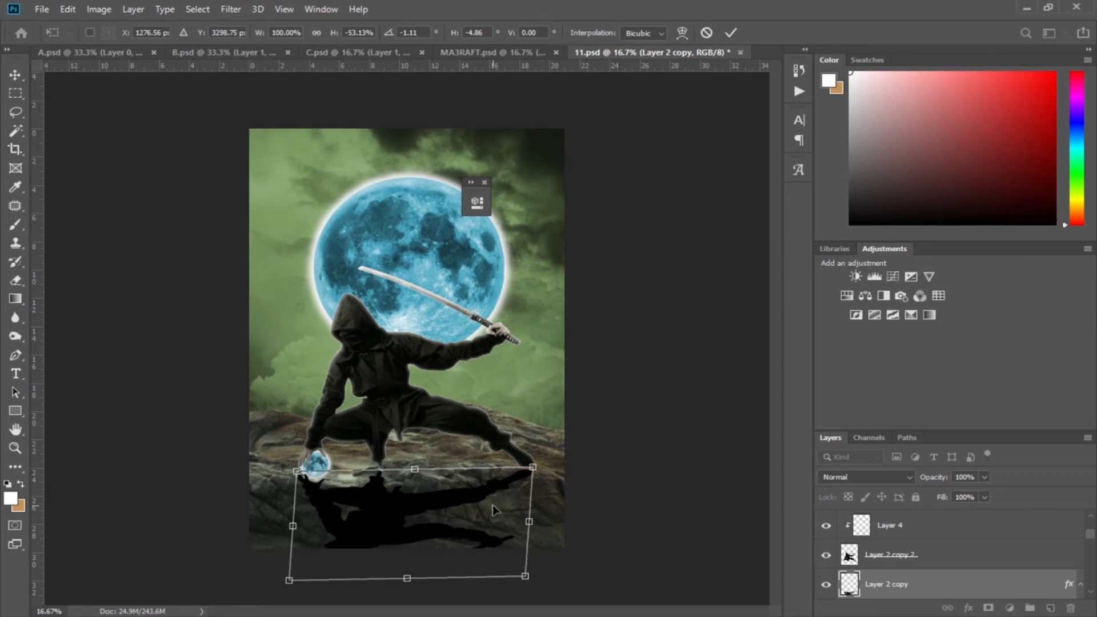
pyautogui.press('Up')
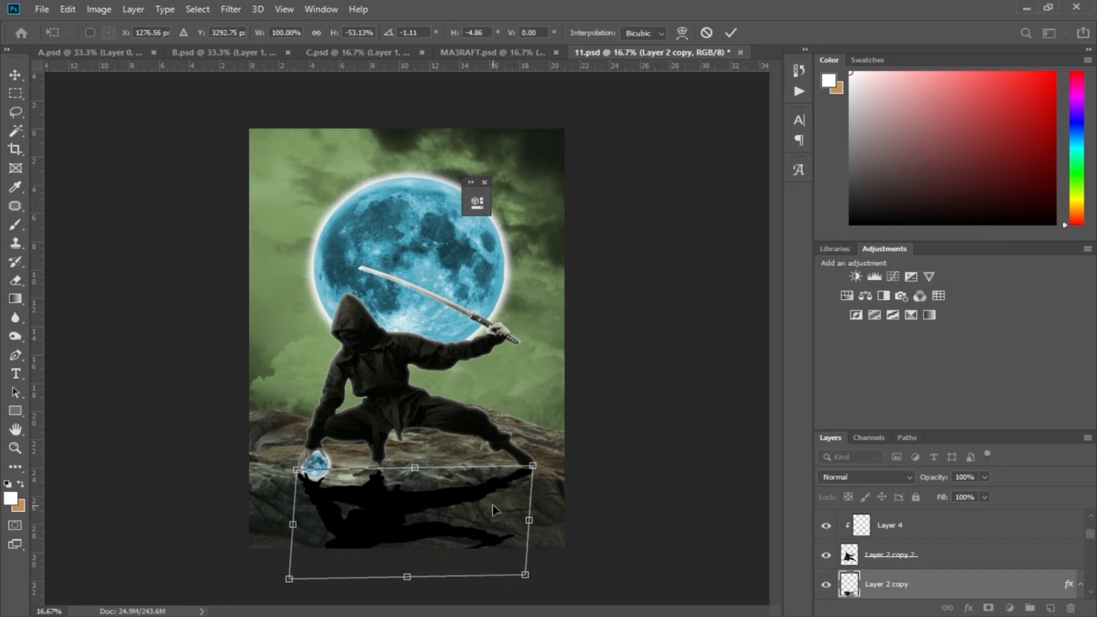
pyautogui.click(730, 33)
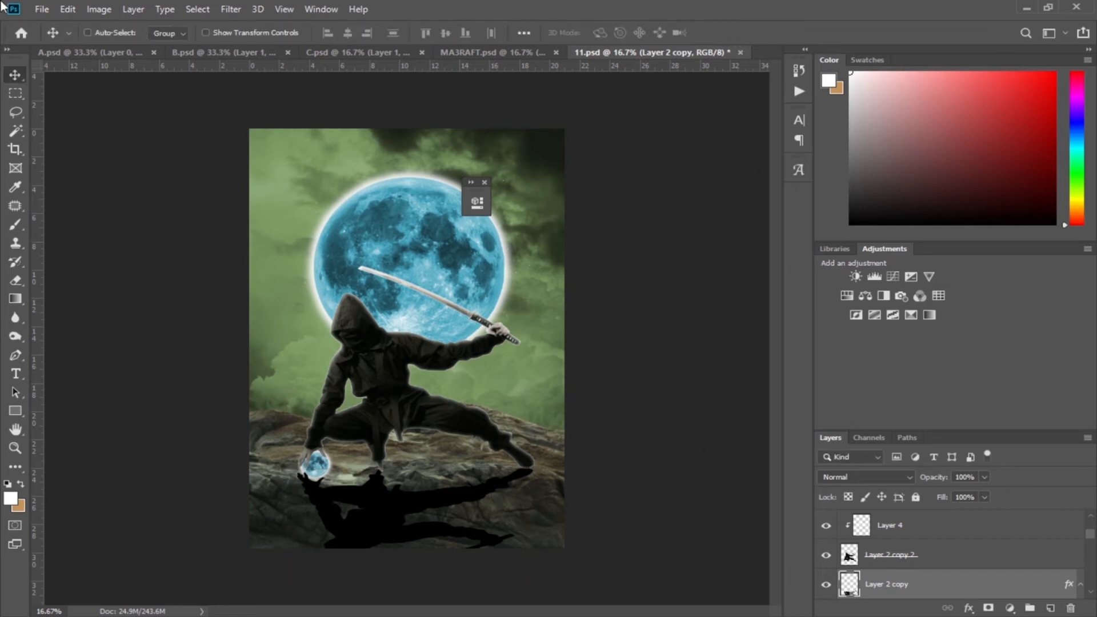
# Soften the ninja's shadow with a Gaussian Blur of 11.1 pixels radius and lower its layer opacity to 57%
pyautogui.moveTo(943, 485); pyautogui.dragTo(934, 486)
pyautogui.click(232, 9)
pyautogui.moveTo(282, 173)
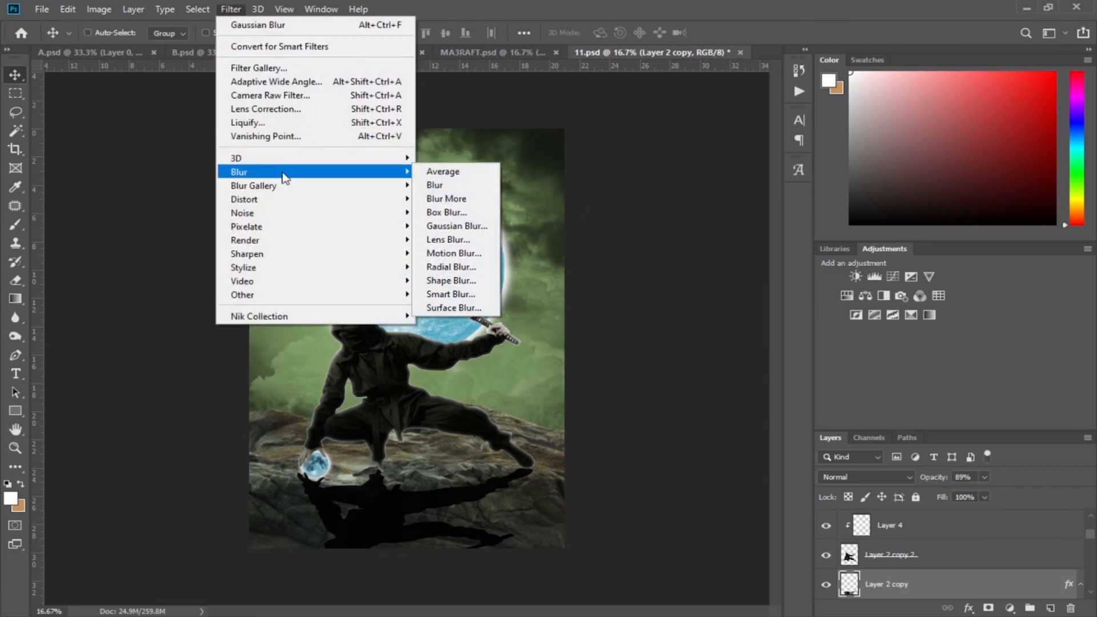
pyautogui.click(455, 226)
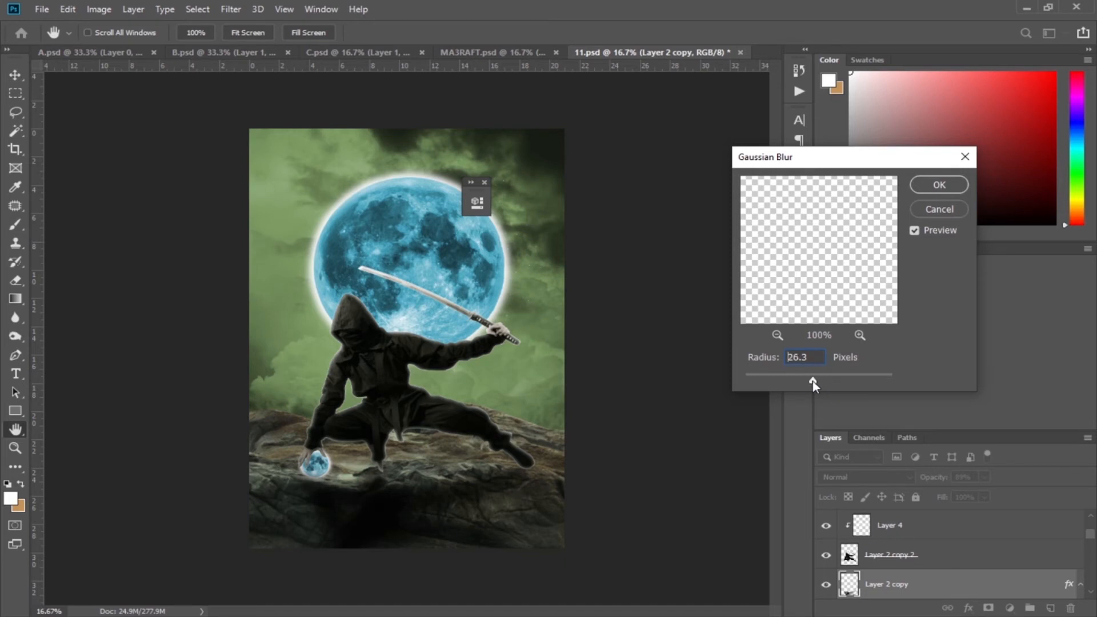
pyautogui.moveTo(796, 382); pyautogui.dragTo(796, 381)
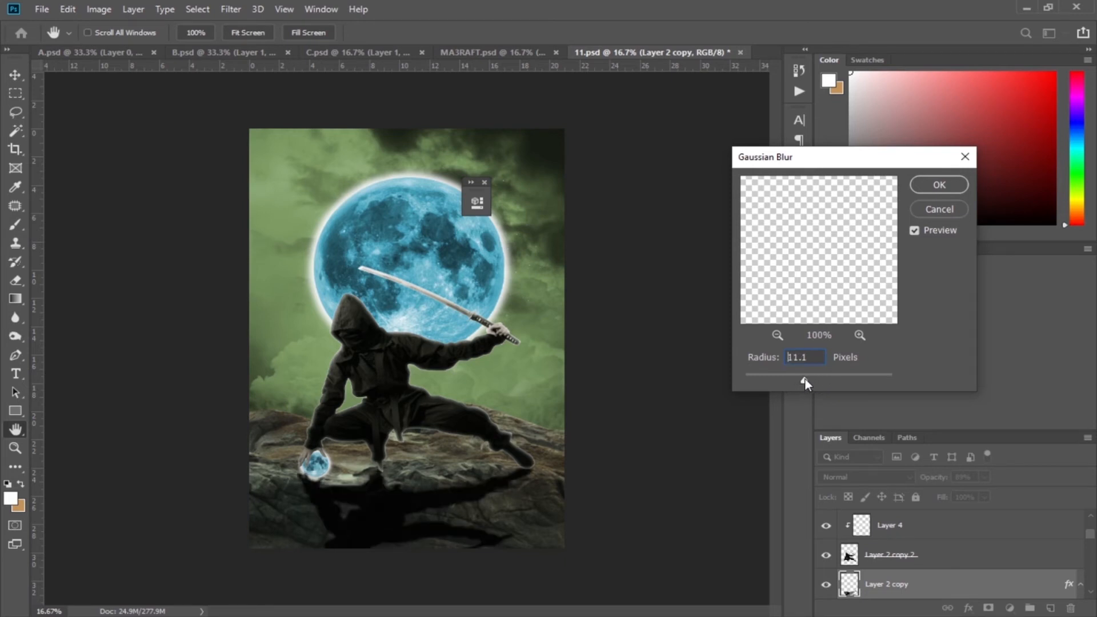
pyautogui.click(938, 184)
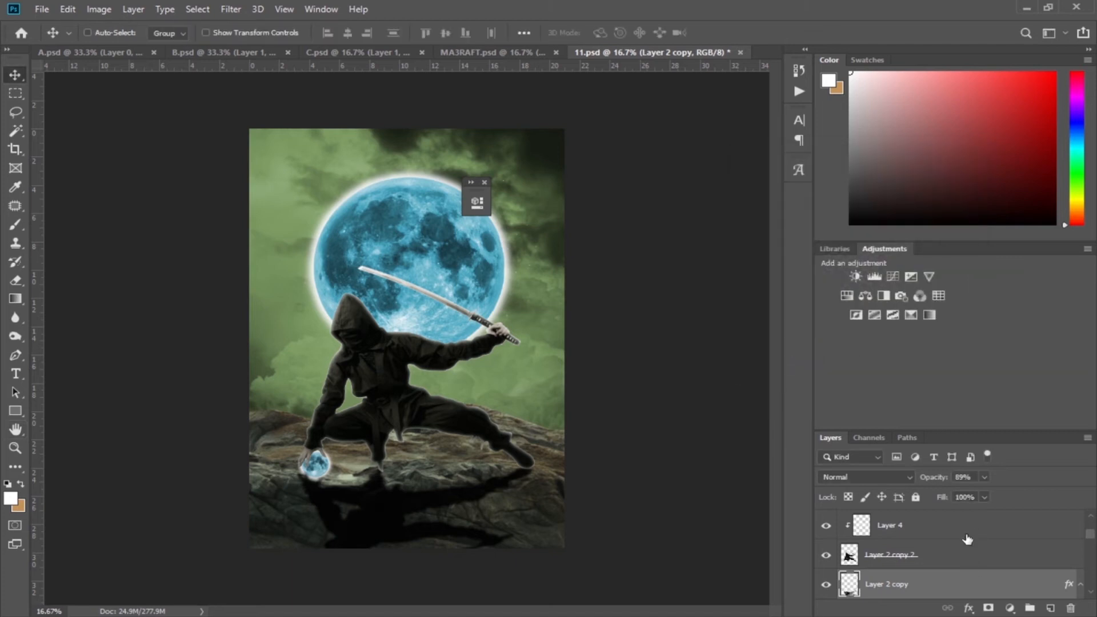
pyautogui.moveTo(944, 482); pyautogui.dragTo(927, 482)
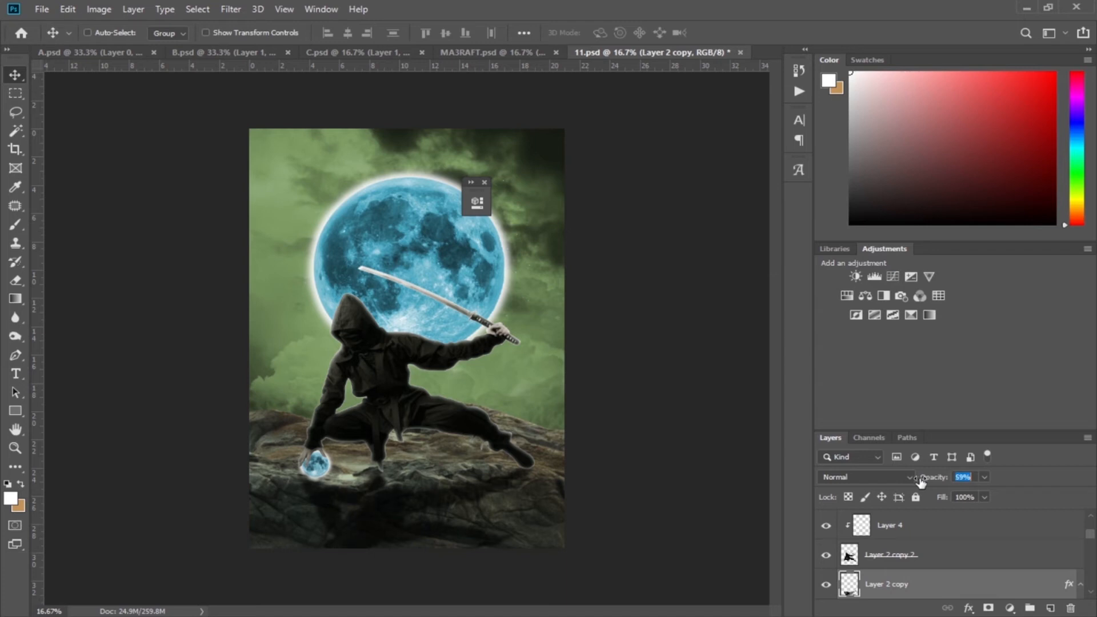
pyautogui.moveTo(920, 483); pyautogui.dragTo(920, 483)
# Add a Curves adjustment layer above Color Balance 1 and pull down the white point and upper midtones to darken the whole image
pyautogui.scroll(3, 1010, 590)
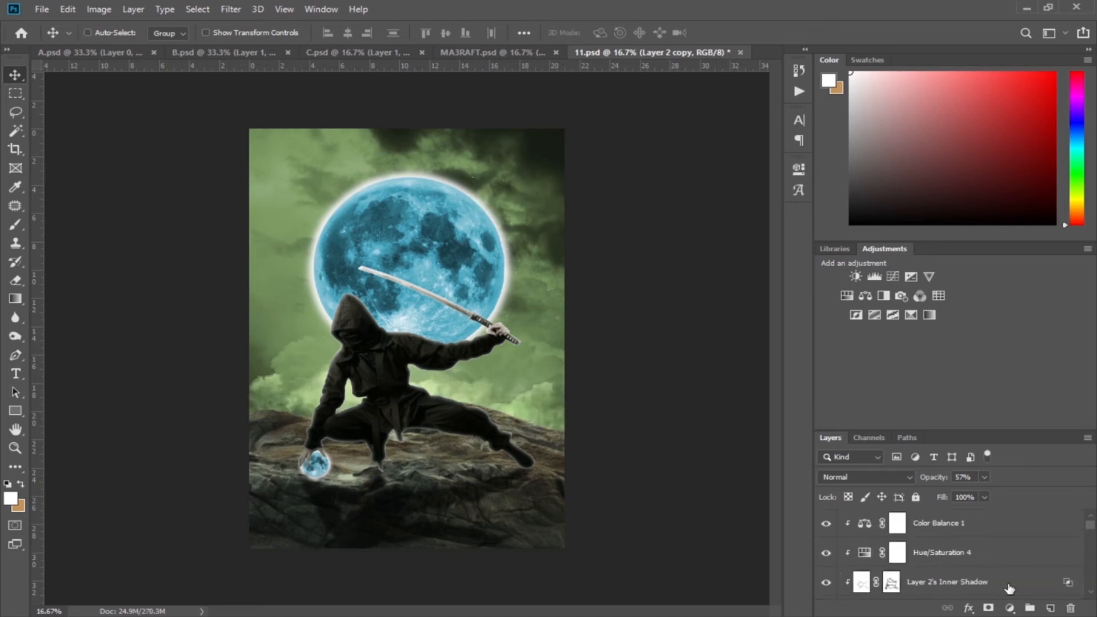
pyautogui.click(984, 524)
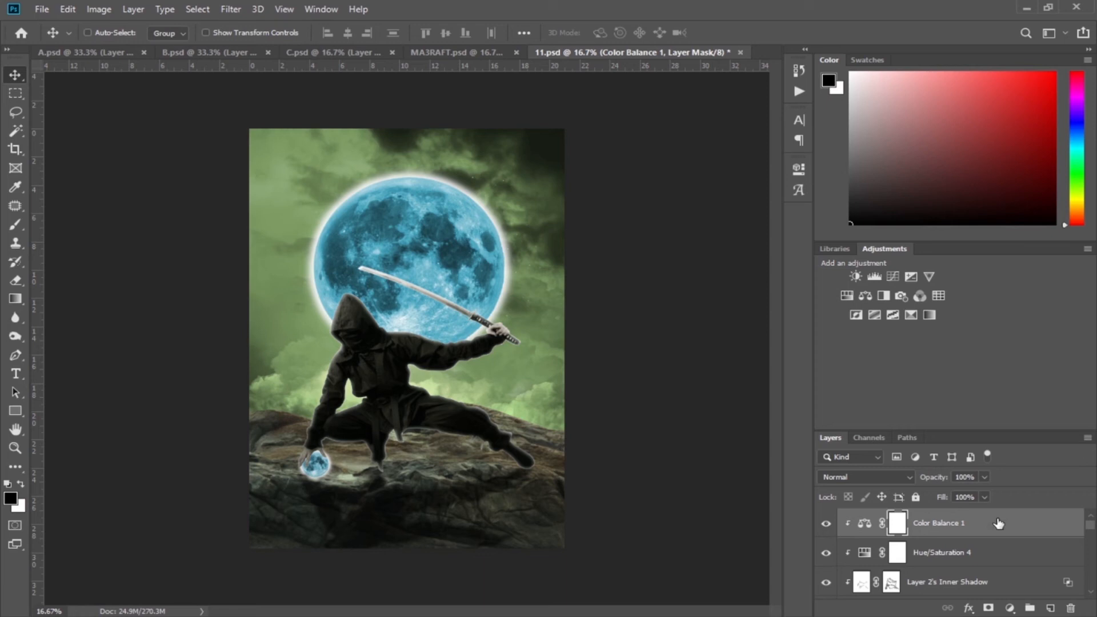
pyautogui.click(1010, 609)
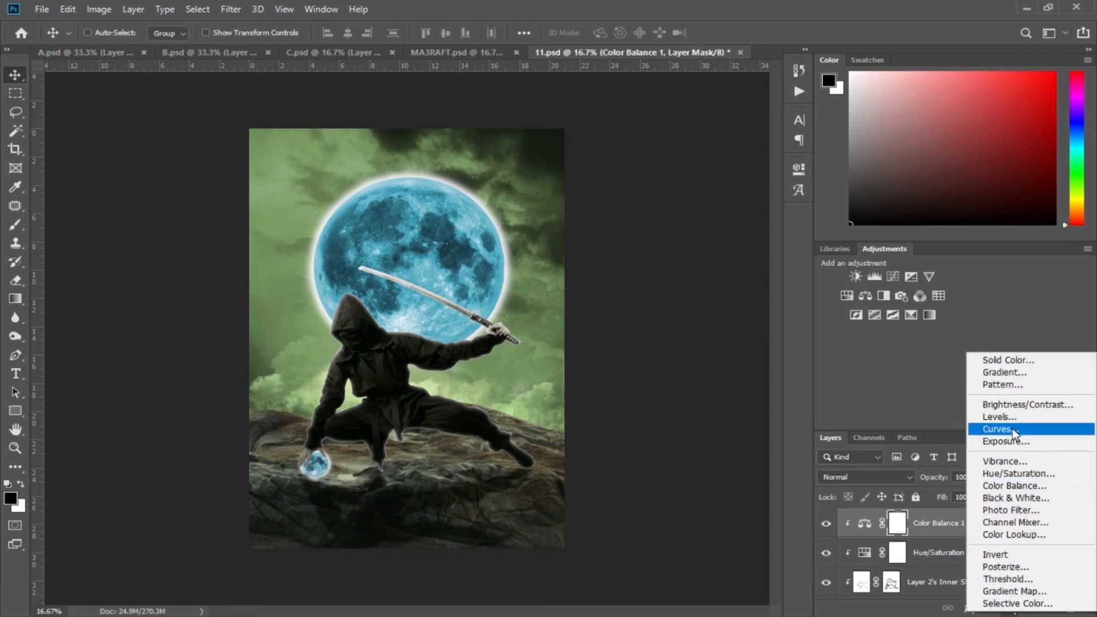
pyautogui.click(1012, 440)
pyautogui.moveTo(758, 239); pyautogui.dragTo(723, 304)
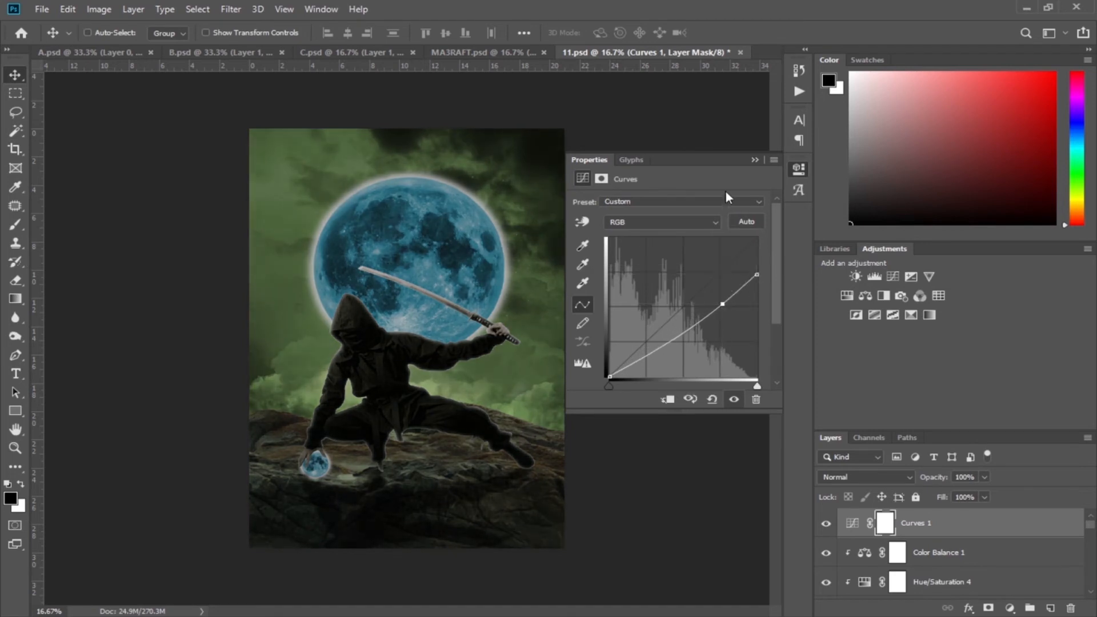
pyautogui.click(754, 160)
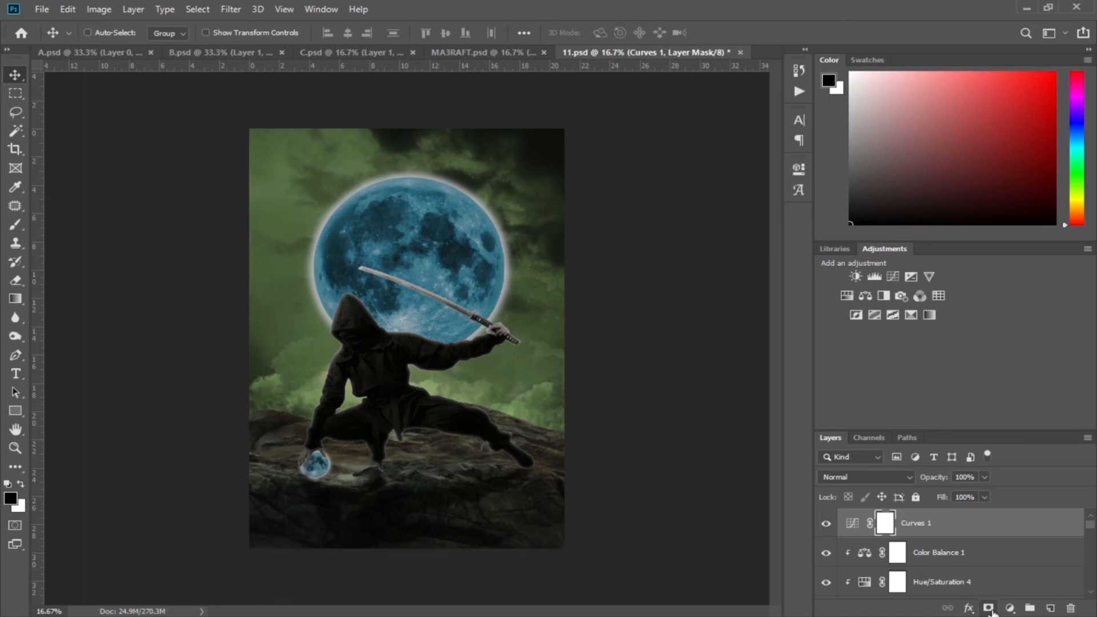
# Add another mask to the Curves layer and paint black over the moon and ninja on its layer mask, enlarging the soft brush to 322 px
pyautogui.click(989, 609)
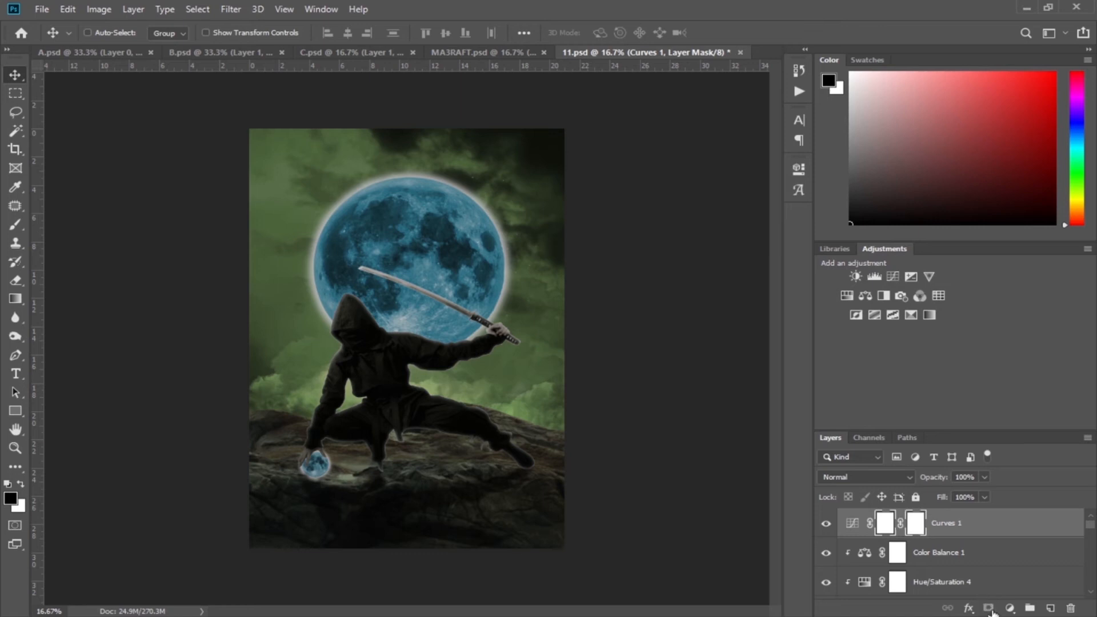
pyautogui.click(8, 228)
pyautogui.moveTo(407, 247)
pyautogui.mouseDown()
pyautogui.moveTo(362, 216)
pyautogui.moveTo(371, 203)
pyautogui.moveTo(353, 234)
pyautogui.moveTo(426, 307)
pyautogui.moveTo(428, 236)
pyautogui.moveTo(409, 198)
pyautogui.moveTo(384, 192)
pyautogui.moveTo(397, 180)
pyautogui.moveTo(440, 209)
pyautogui.mouseUp()
pyautogui.rightClick(443, 216)
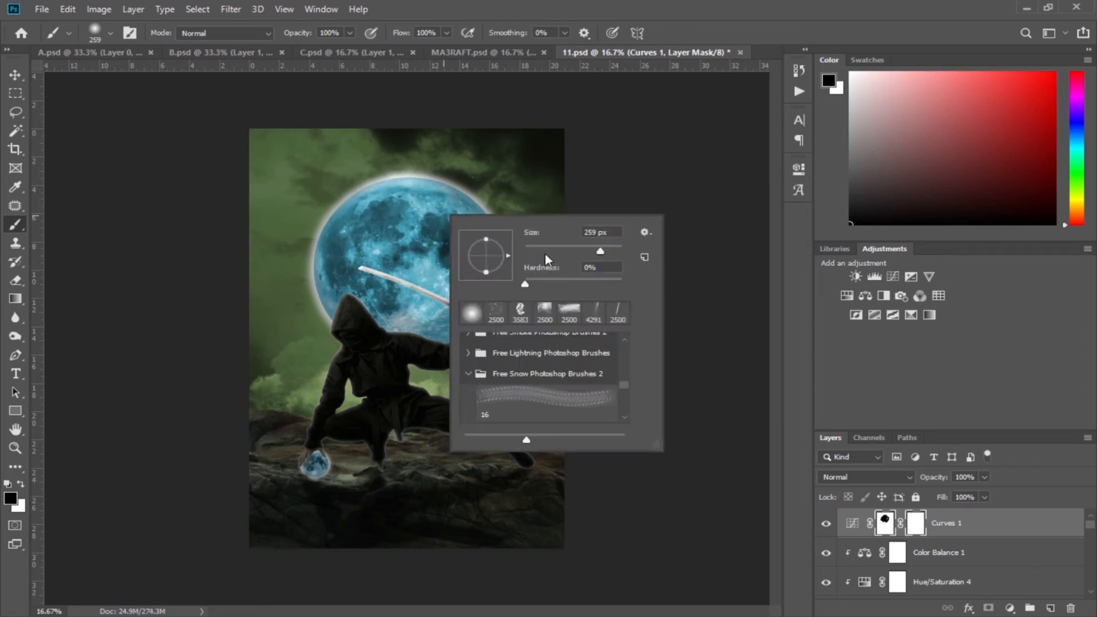
pyautogui.moveTo(602, 252); pyautogui.dragTo(606, 252)
pyautogui.press('Return')
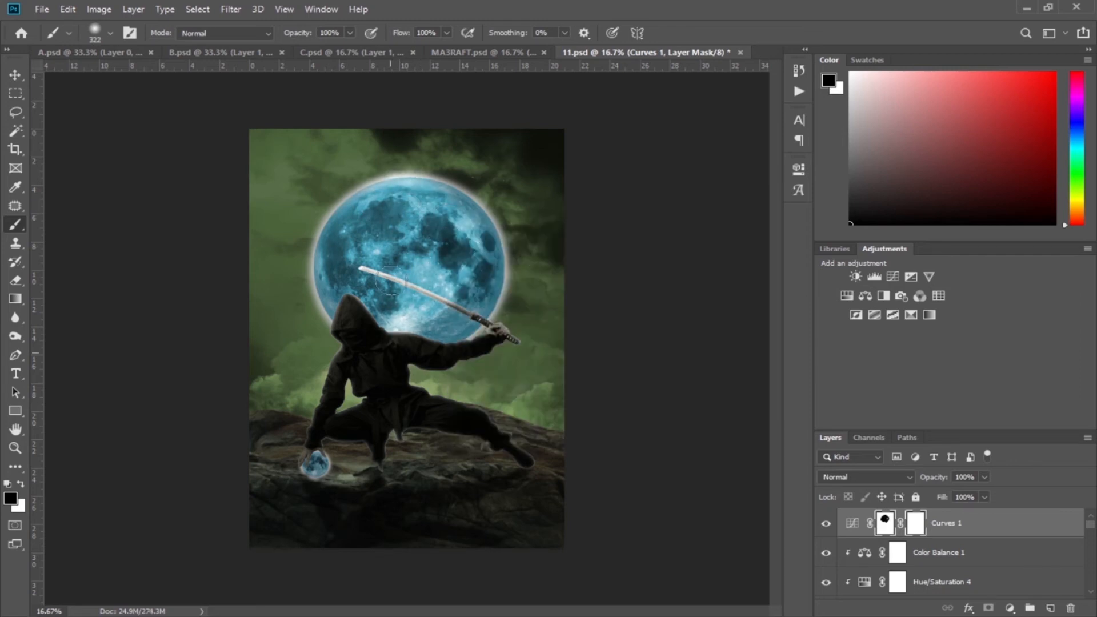
pyautogui.moveTo(393, 338)
pyautogui.mouseDown()
pyautogui.moveTo(464, 350)
pyautogui.moveTo(495, 333)
pyautogui.moveTo(361, 274)
pyautogui.mouseUp()
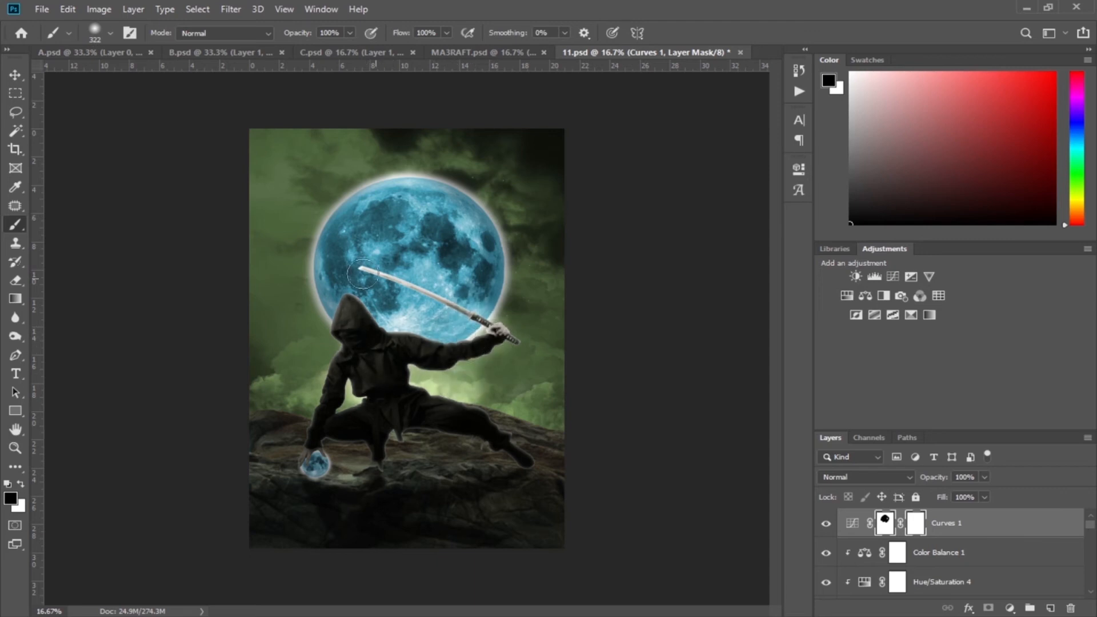
pyautogui.moveTo(471, 292)
pyautogui.mouseDown()
pyautogui.moveTo(486, 251)
pyautogui.moveTo(449, 207)
pyautogui.moveTo(376, 194)
pyautogui.moveTo(333, 231)
pyautogui.moveTo(337, 317)
pyautogui.moveTo(319, 240)
pyautogui.moveTo(360, 193)
pyautogui.moveTo(396, 188)
pyautogui.moveTo(443, 188)
pyautogui.moveTo(478, 216)
pyautogui.moveTo(497, 274)
pyautogui.moveTo(495, 316)
pyautogui.moveTo(461, 349)
pyautogui.moveTo(411, 350)
pyautogui.moveTo(356, 334)
pyautogui.moveTo(321, 275)
pyautogui.moveTo(365, 301)
pyautogui.mouseUp()
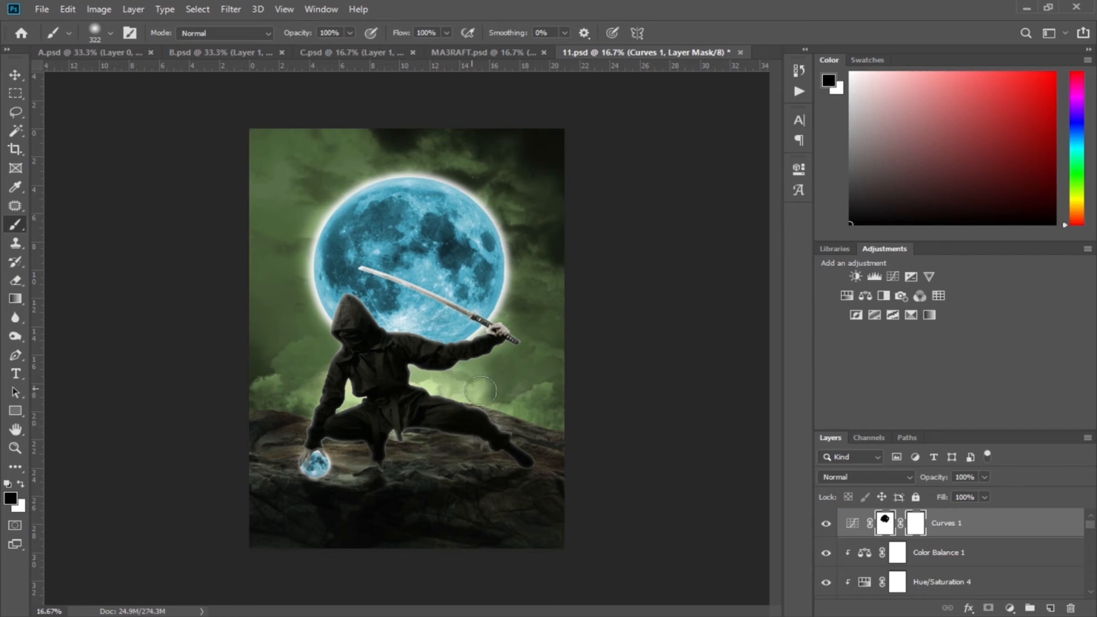
# Paint the Curves mask around the moon's rim and the rocks beside the ninja with the brush at 48% opacity and 47% flow
pyautogui.moveTo(296, 32); pyautogui.dragTo(255, 49)
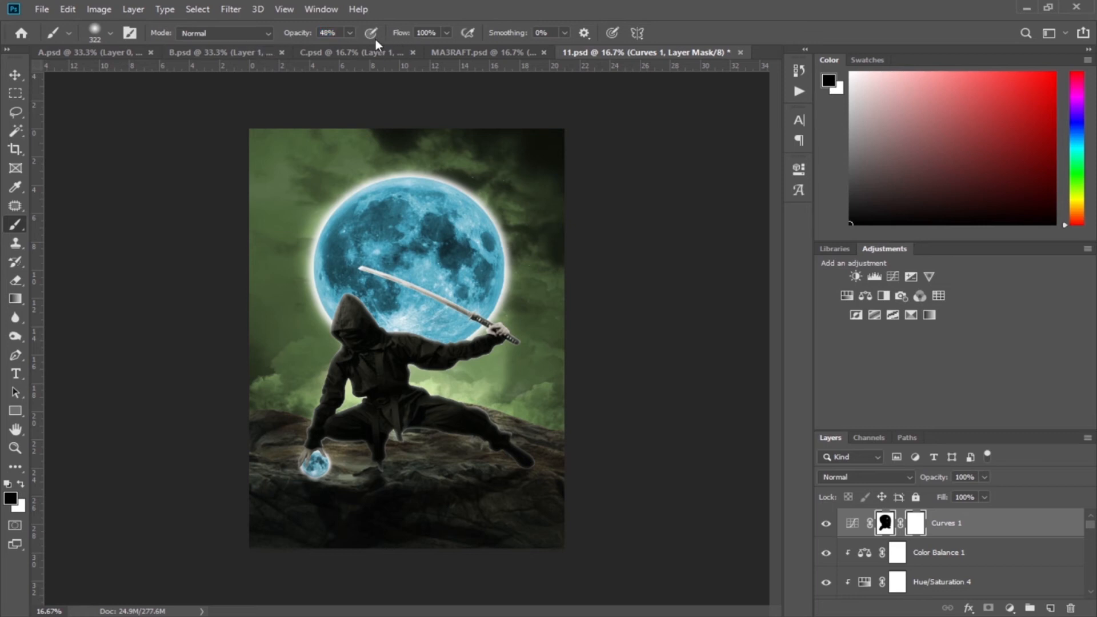
pyautogui.moveTo(401, 33); pyautogui.dragTo(362, 47)
pyautogui.moveTo(308, 227)
pyautogui.mouseDown()
pyautogui.moveTo(367, 168)
pyautogui.moveTo(304, 216)
pyautogui.moveTo(424, 178)
pyautogui.moveTo(480, 253)
pyautogui.moveTo(462, 184)
pyautogui.moveTo(440, 166)
pyautogui.moveTo(482, 225)
pyautogui.moveTo(497, 314)
pyautogui.moveTo(511, 243)
pyautogui.moveTo(500, 329)
pyautogui.moveTo(502, 193)
pyautogui.moveTo(399, 195)
pyautogui.moveTo(312, 299)
pyautogui.moveTo(307, 368)
pyautogui.moveTo(324, 330)
pyautogui.moveTo(381, 322)
pyautogui.moveTo(485, 352)
pyautogui.moveTo(514, 291)
pyautogui.moveTo(512, 225)
pyautogui.moveTo(480, 172)
pyautogui.moveTo(331, 237)
pyautogui.mouseUp()
pyautogui.moveTo(295, 439)
pyautogui.mouseDown()
pyautogui.moveTo(303, 410)
pyautogui.moveTo(295, 433)
pyautogui.moveTo(259, 412)
pyautogui.mouseUp()
pyautogui.moveTo(546, 426)
pyautogui.mouseDown()
pyautogui.moveTo(505, 423)
pyautogui.moveTo(512, 407)
pyautogui.mouseUp()
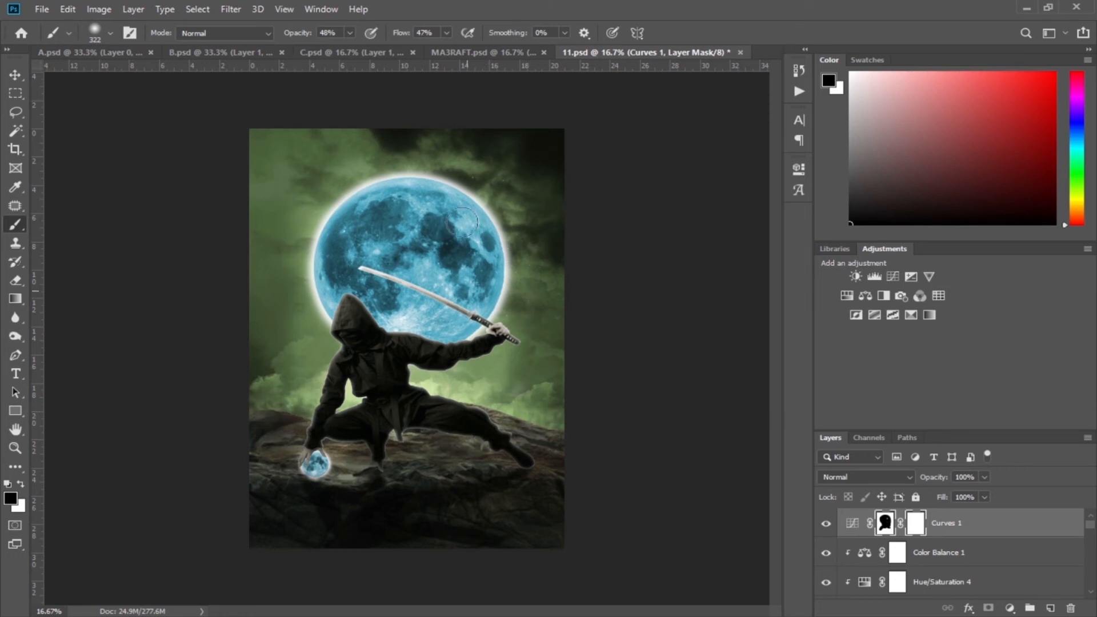
pyautogui.moveTo(493, 217); pyautogui.dragTo(516, 284)
# Brighten the surrounding sky gently on the Curves mask with a 448 px black brush at 30% opacity and 21% flow
pyautogui.moveTo(305, 35); pyautogui.dragTo(293, 36)
pyautogui.moveTo(406, 33); pyautogui.dragTo(398, 36)
pyautogui.moveTo(213, 160)
pyautogui.mouseDown()
pyautogui.moveTo(274, 222)
pyautogui.moveTo(259, 250)
pyautogui.mouseUp()
pyautogui.rightClick(287, 244)
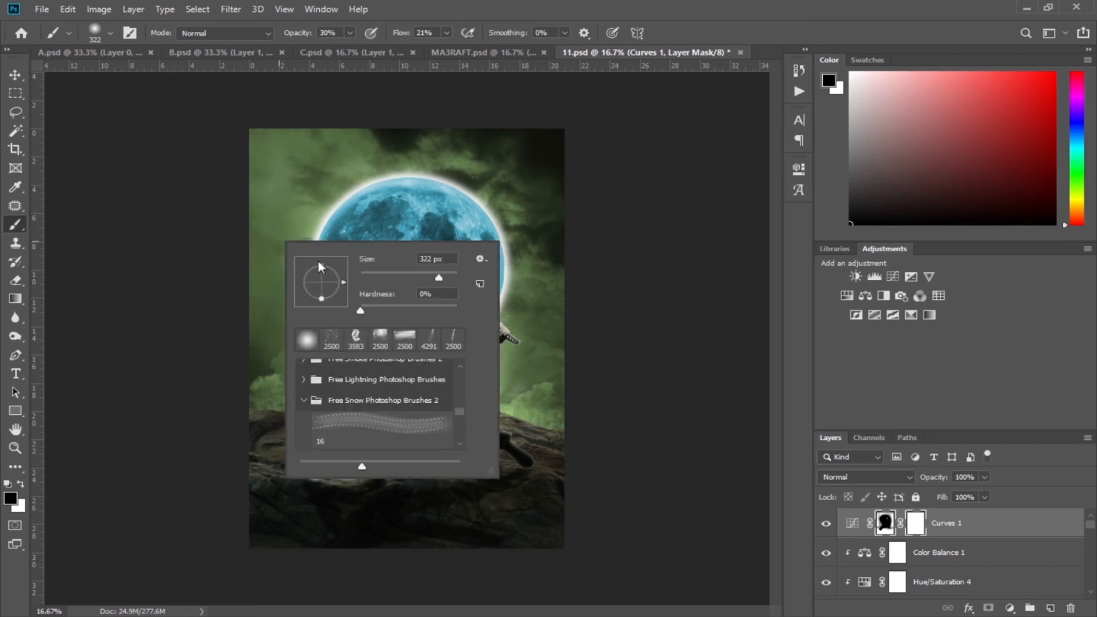
pyautogui.click(445, 277)
pyautogui.click(303, 167)
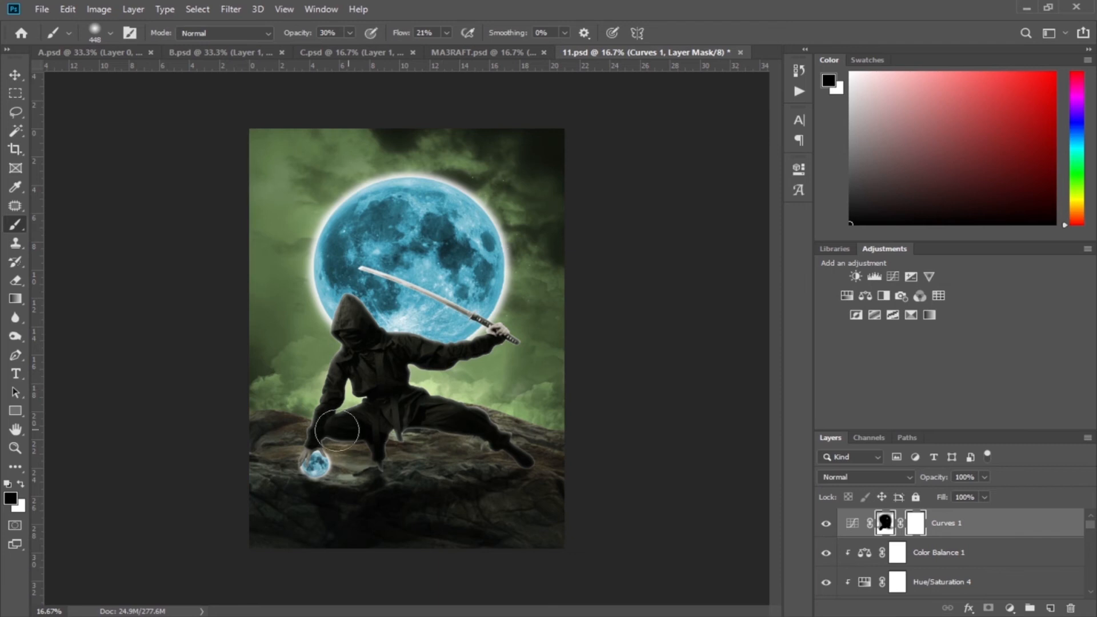
# Restore the brush opacity and flow to 100% and hide the Curves layer to compare the image without it
pyautogui.moveTo(310, 33); pyautogui.dragTo(365, 35)
pyautogui.moveTo(402, 33); pyautogui.dragTo(499, 34)
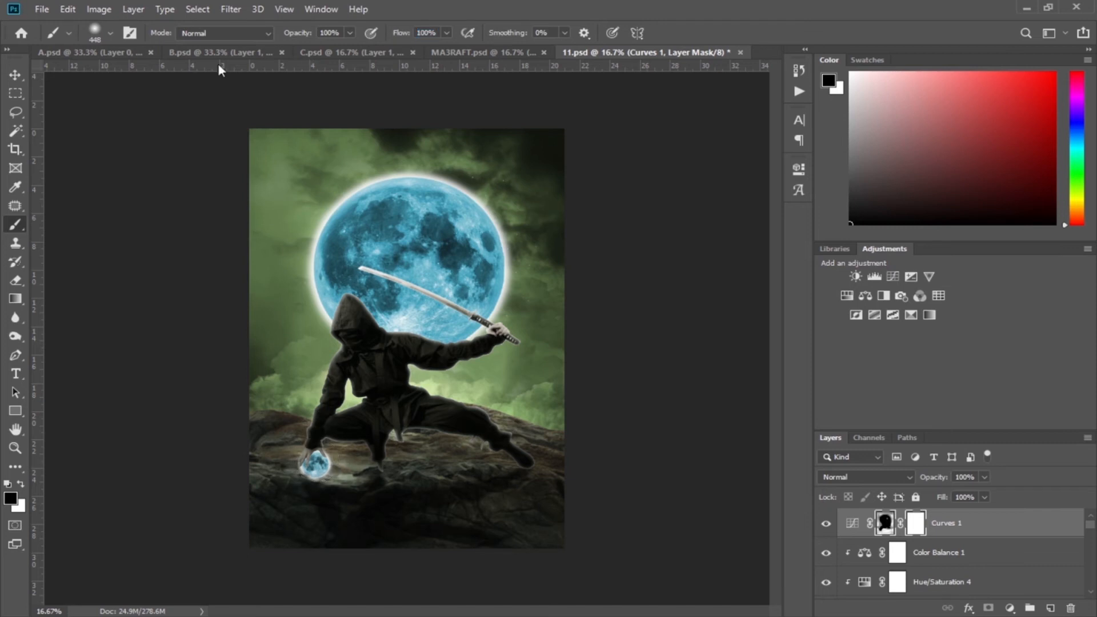
pyautogui.click(827, 525)
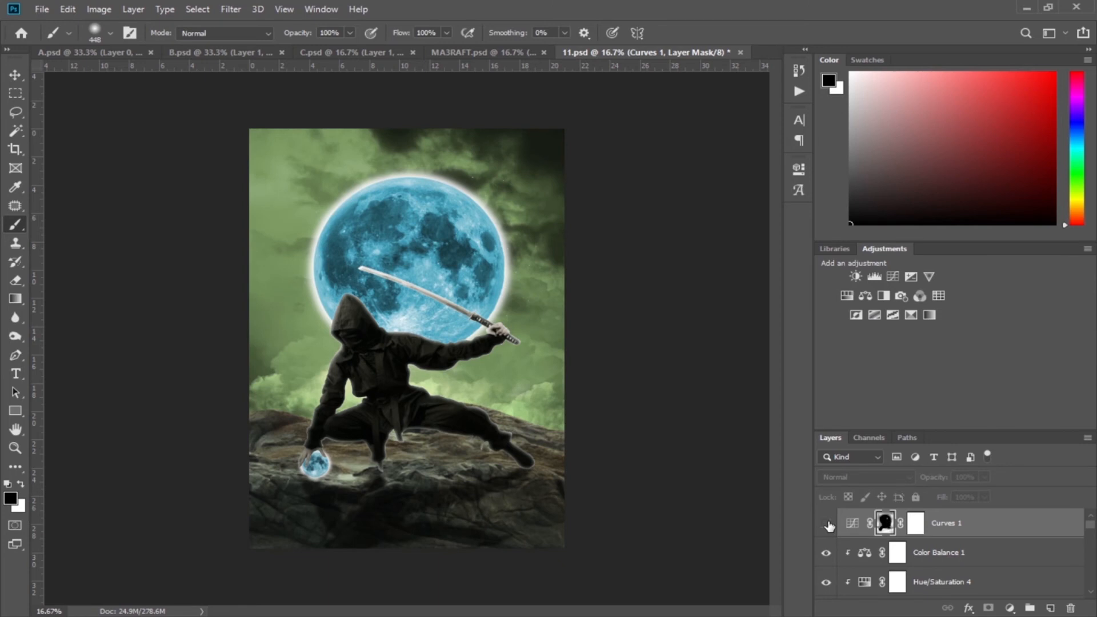
# Toggle the Curves layer's visibility to compare the image with and without it, leaving the layer shown
pyautogui.click(827, 524)
pyautogui.click(827, 525)
pyautogui.click(827, 524)
# Add a Gradient Map adjustment layer above the Curves layer and load the red-to-green preset in its gradient editor
pyautogui.click(1010, 608)
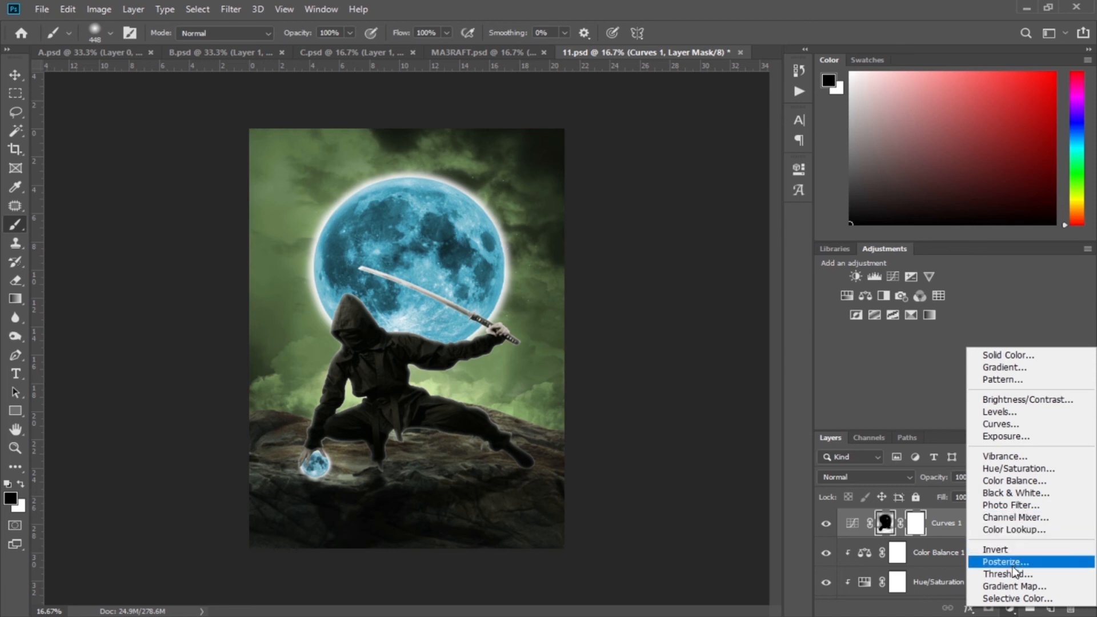
pyautogui.click(1014, 586)
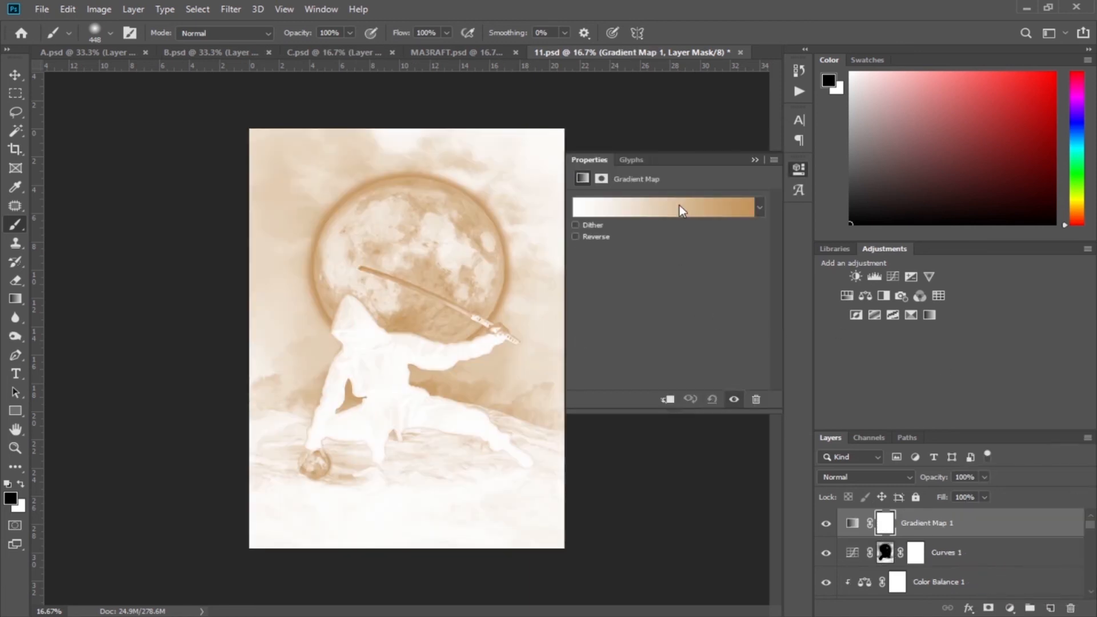
pyautogui.click(680, 211)
pyautogui.click(675, 229)
# Set the gradient's color stop at location 0% to #483f2a
pyautogui.click(593, 447)
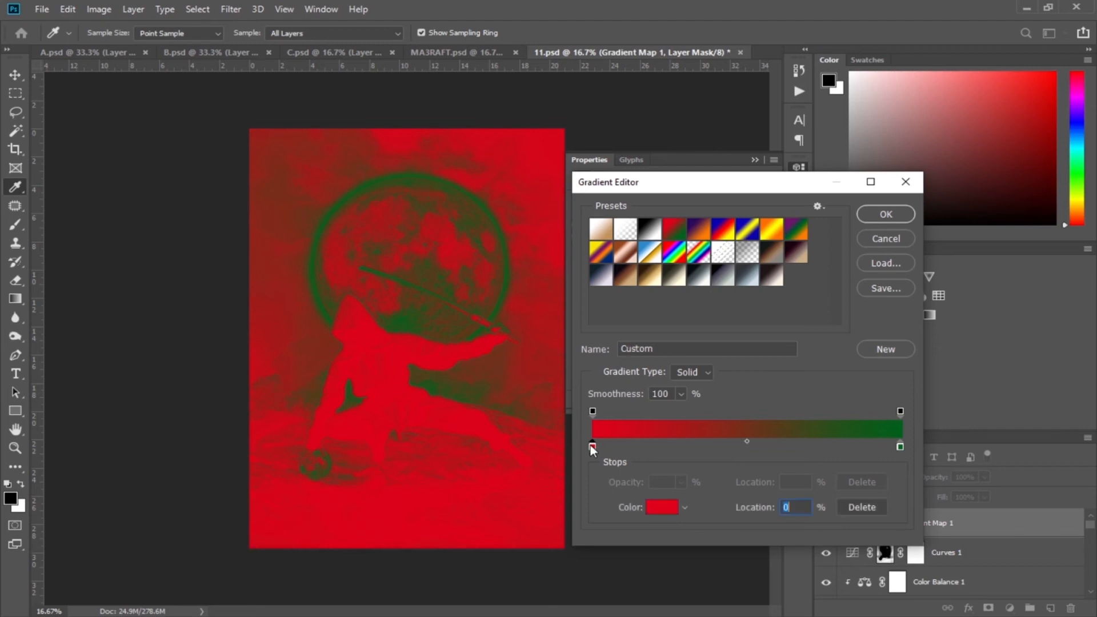
pyautogui.click(662, 509)
pyautogui.write('4')
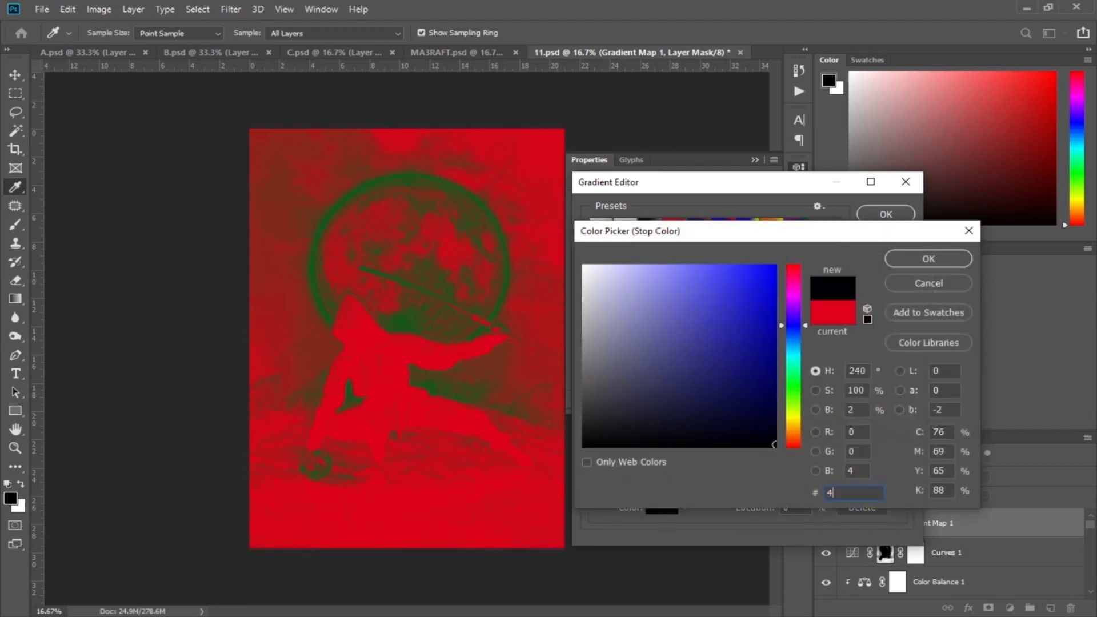
pyautogui.write('83')
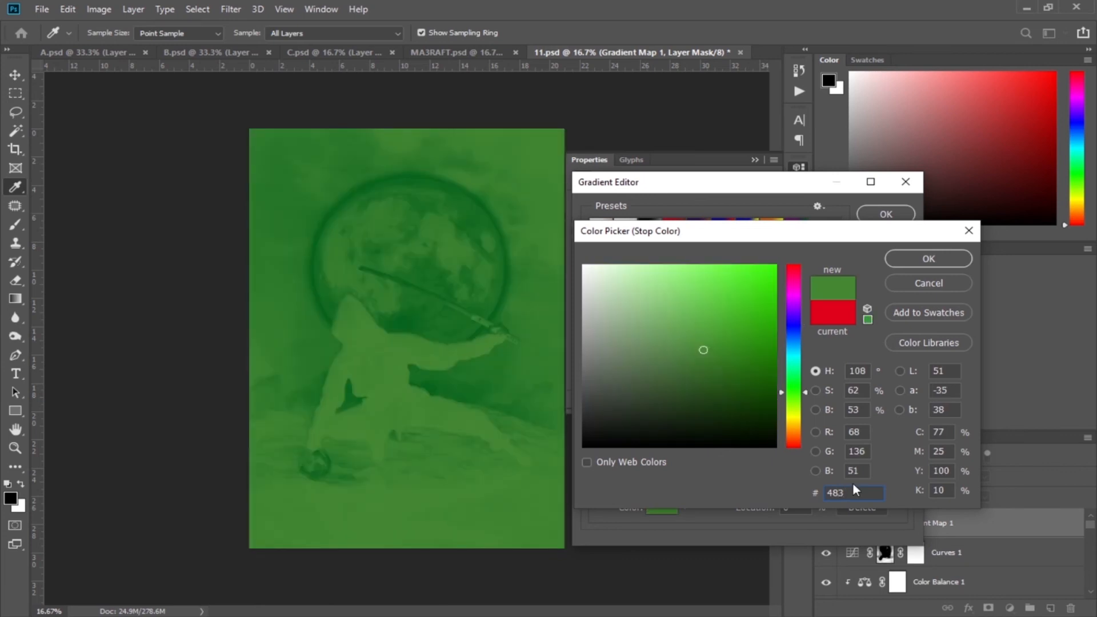
pyautogui.write('f2a')
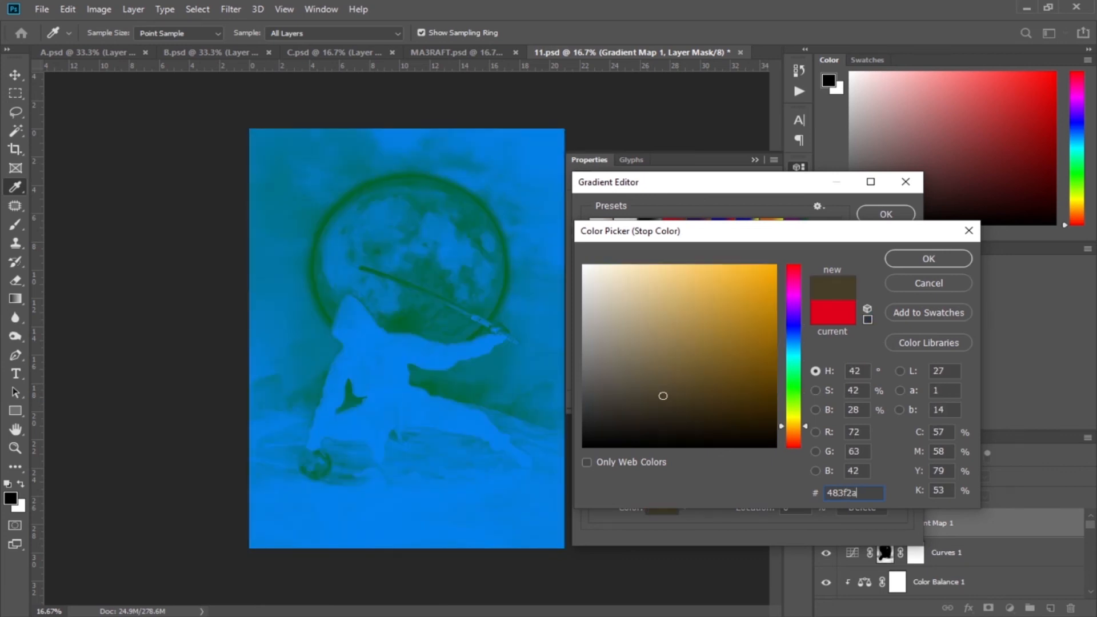
pyautogui.click(925, 255)
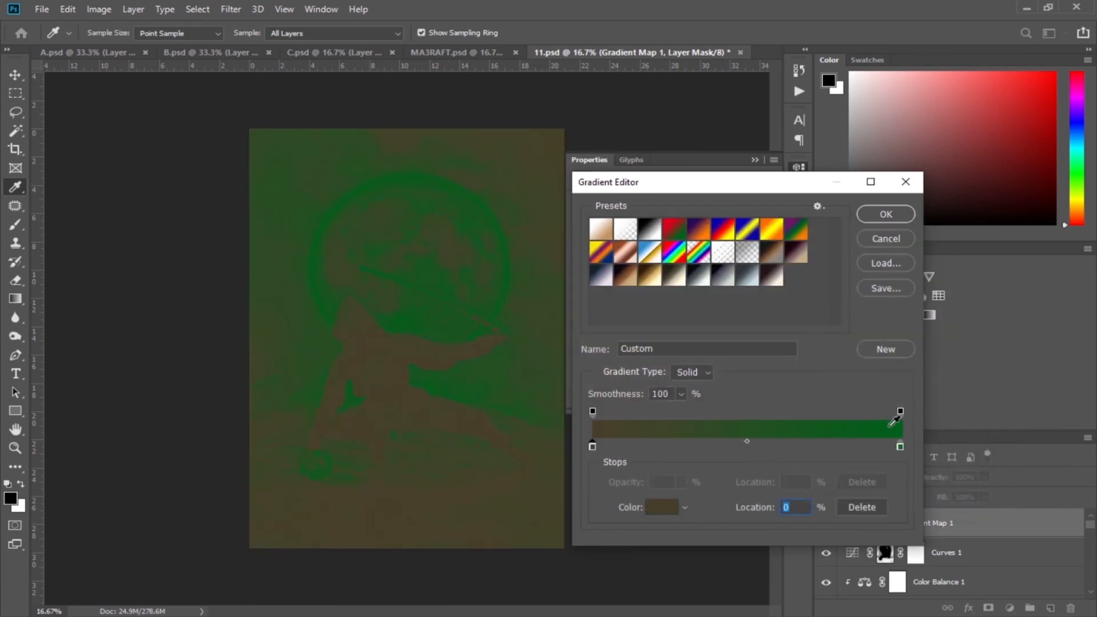
# Set the gradient's color stop at location 100% to #427145 and accept the edited gradient
pyautogui.click(901, 446)
pyautogui.click(666, 506)
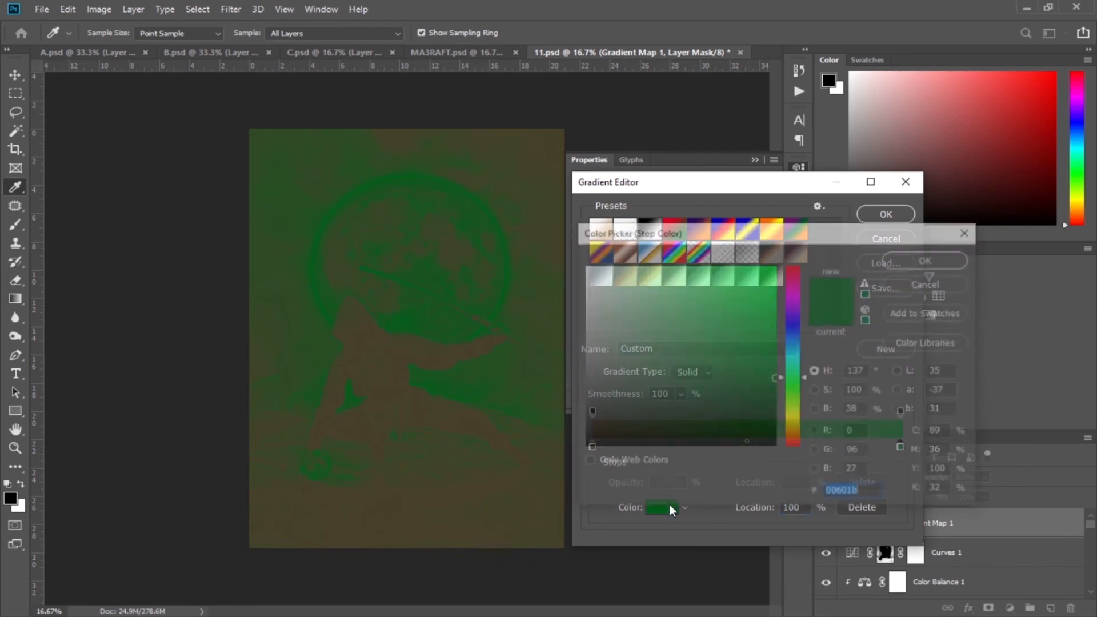
pyautogui.write('4')
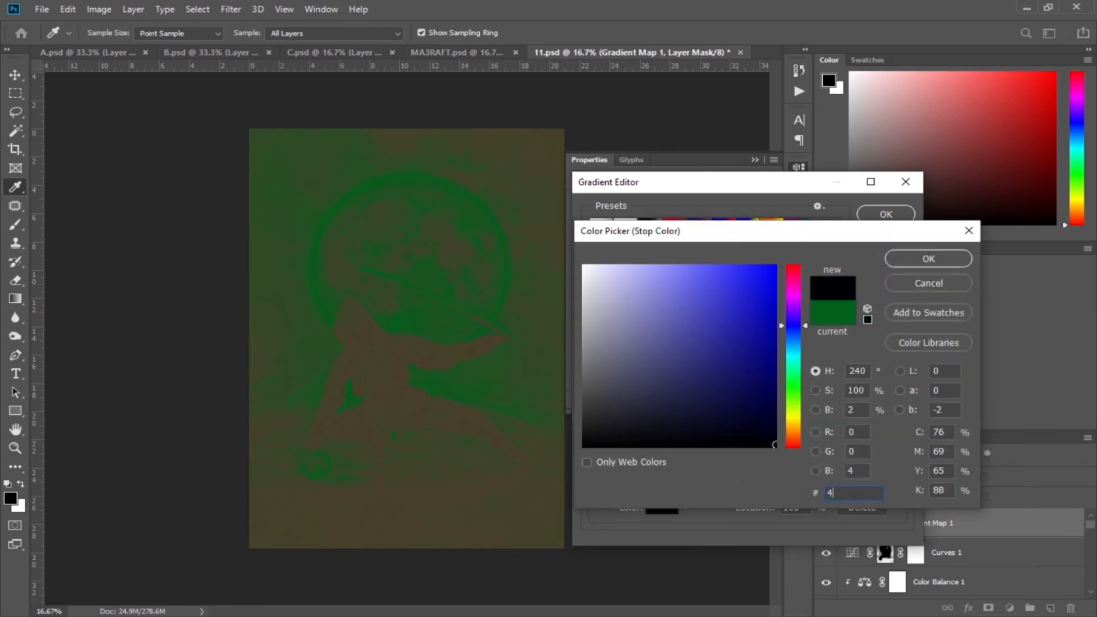
pyautogui.write('271')
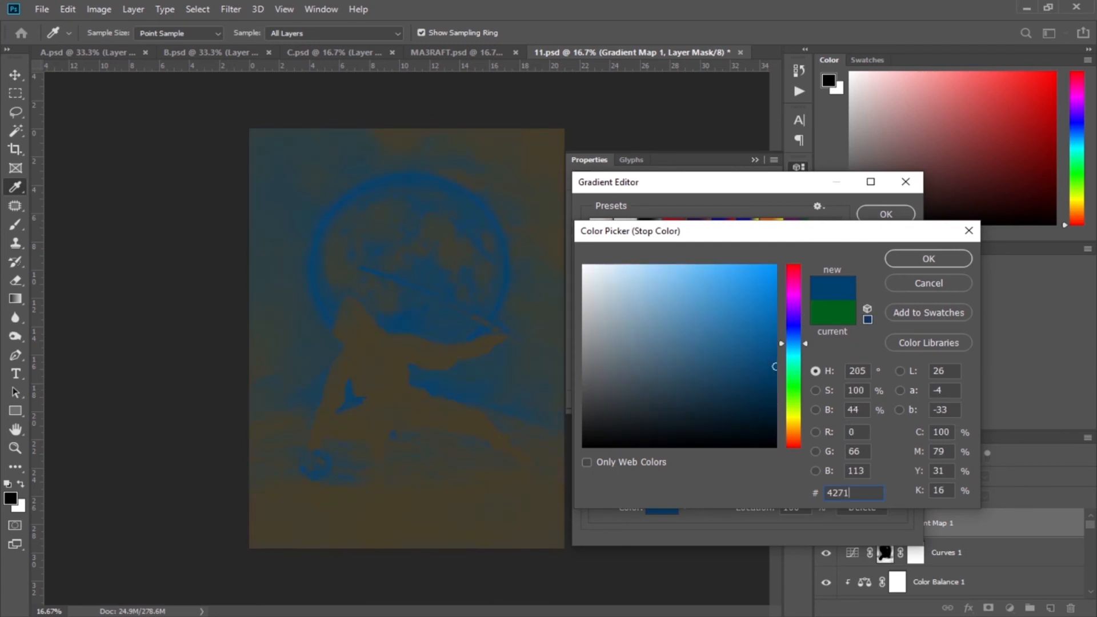
pyautogui.write('45')
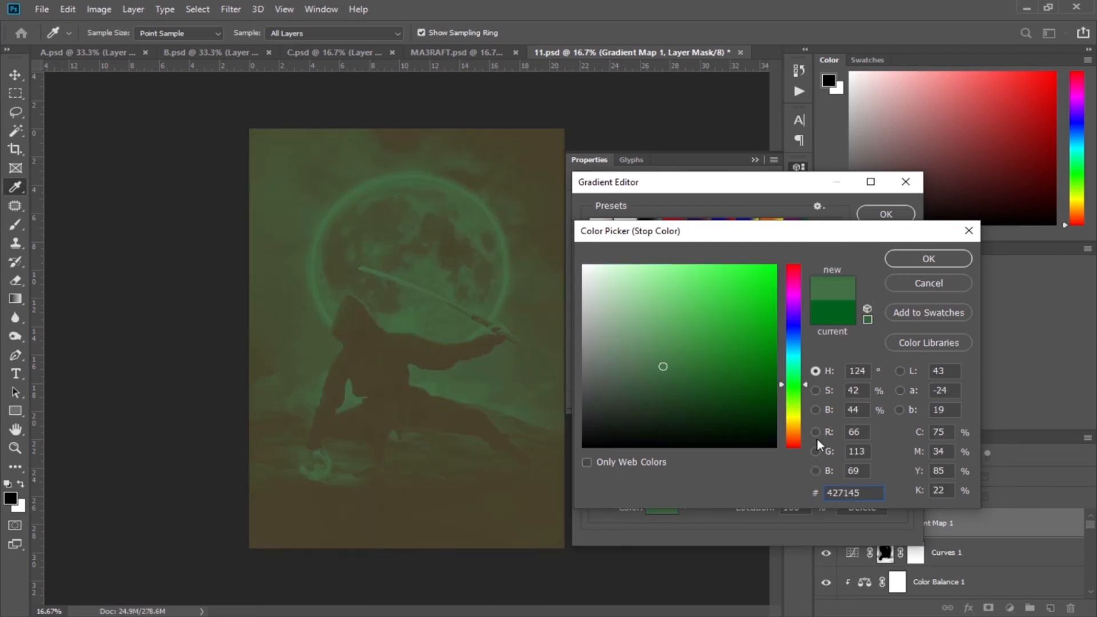
pyautogui.click(916, 258)
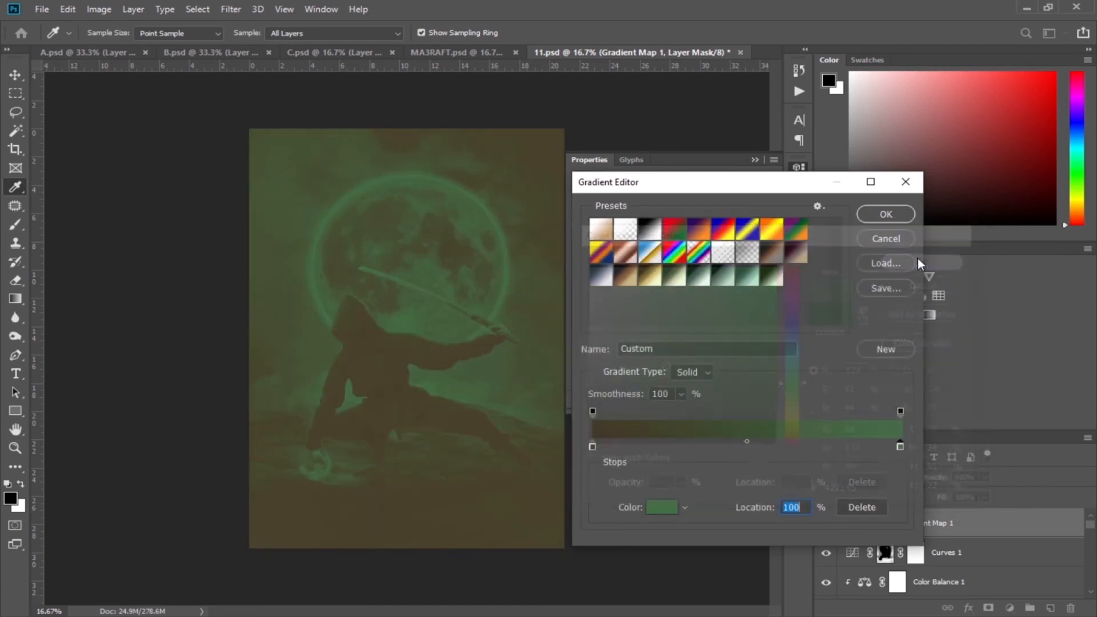
pyautogui.click(887, 216)
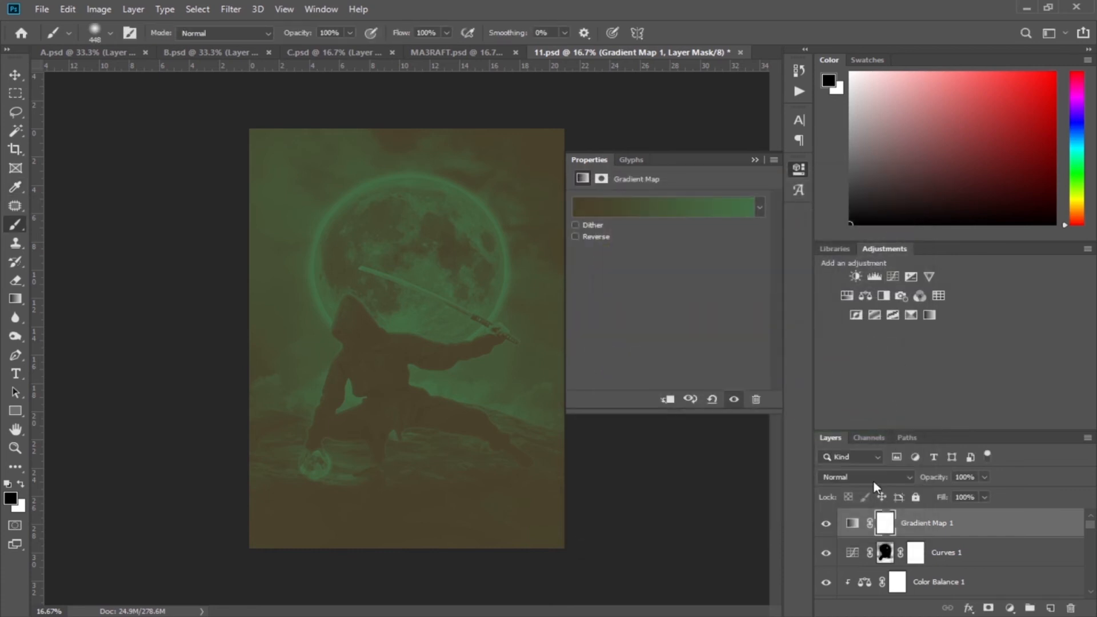
# Set the Gradient Map layer's blend mode to Color Dodge and lower its opacity to 29%
pyautogui.click(873, 478)
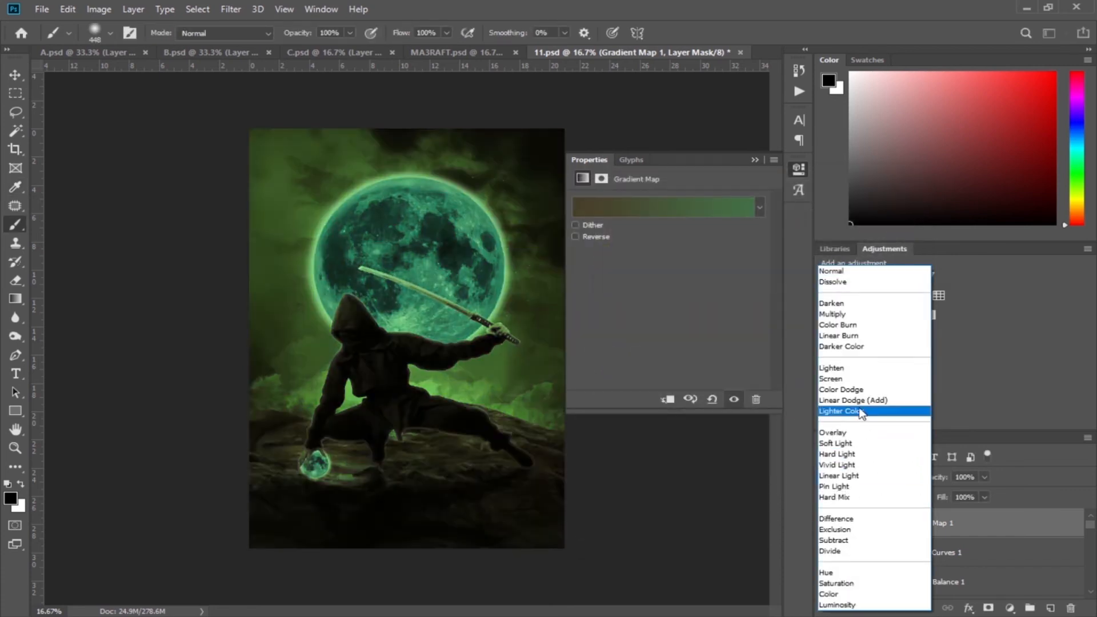
pyautogui.click(849, 391)
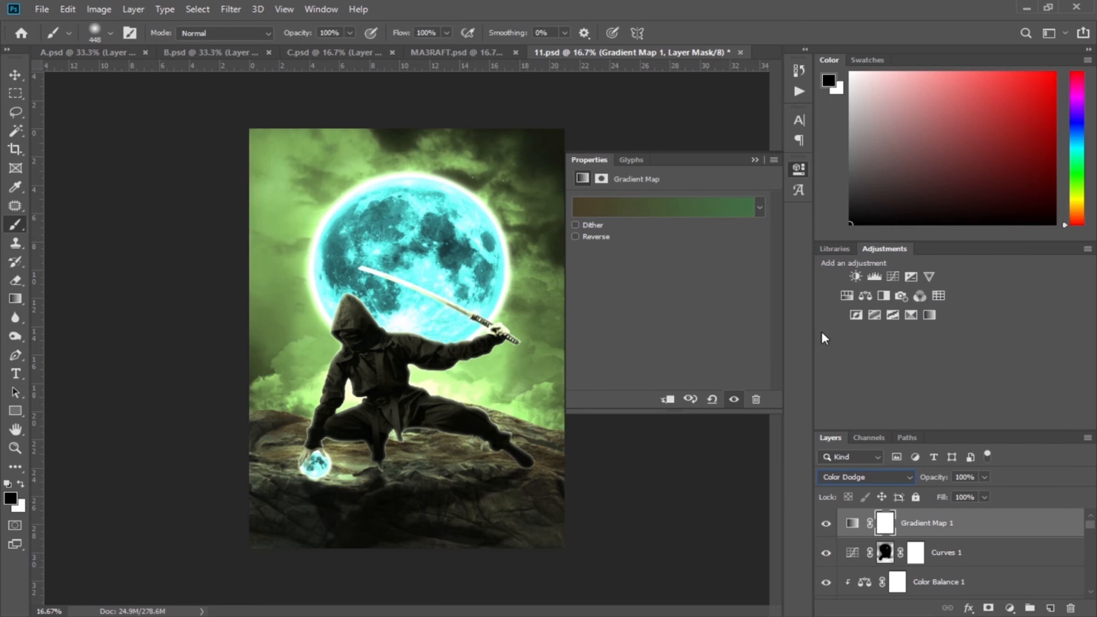
pyautogui.click(754, 160)
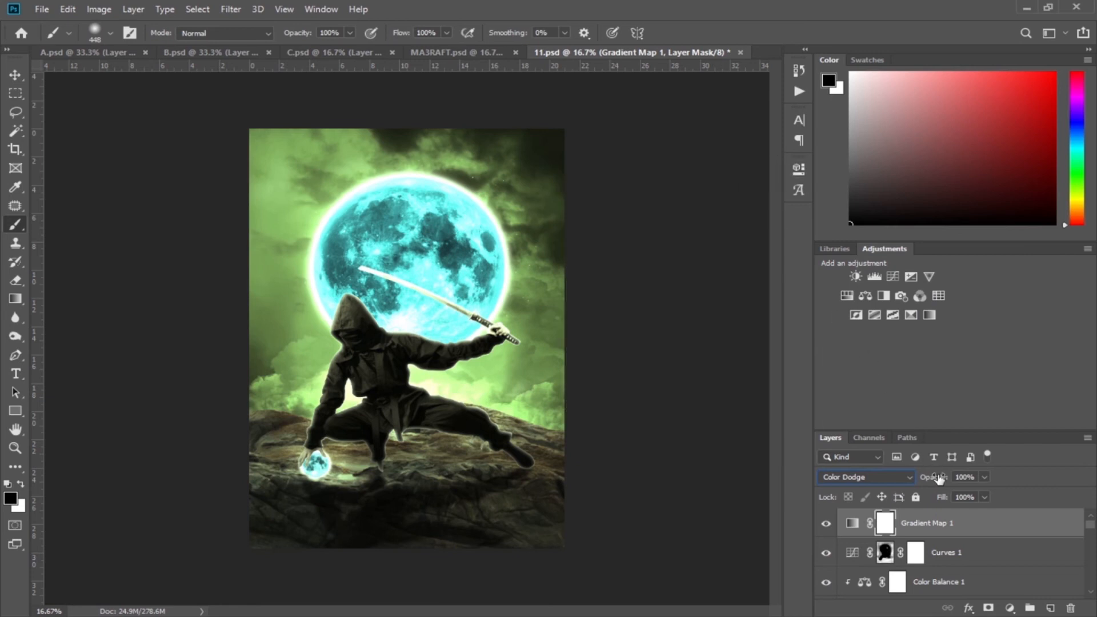
pyautogui.moveTo(939, 478); pyautogui.dragTo(899, 480)
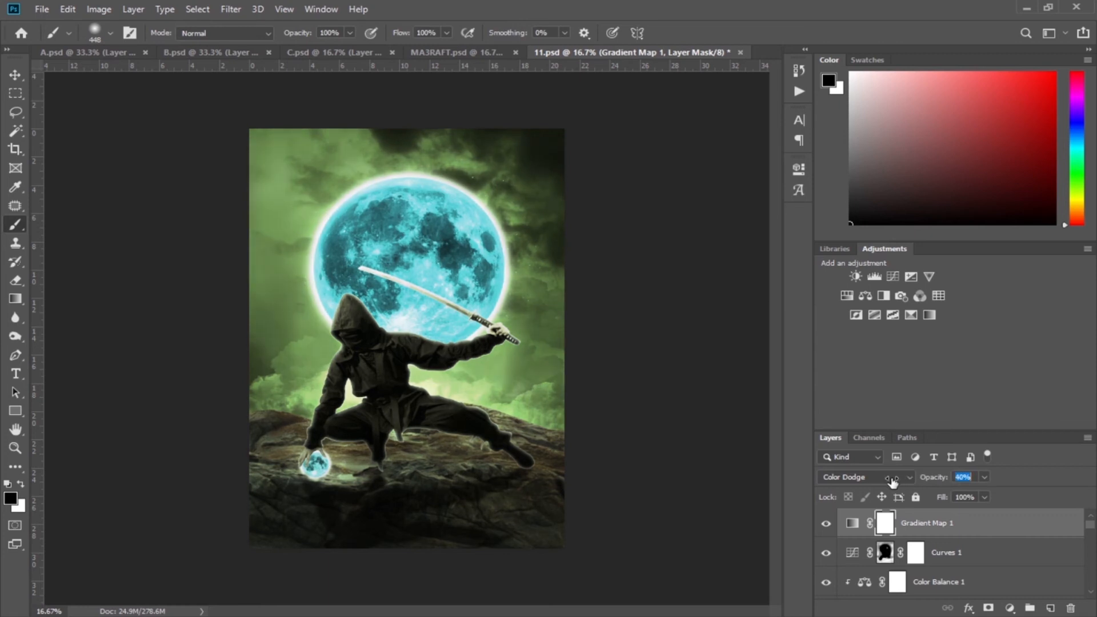
pyautogui.moveTo(889, 481); pyautogui.dragTo(888, 480)
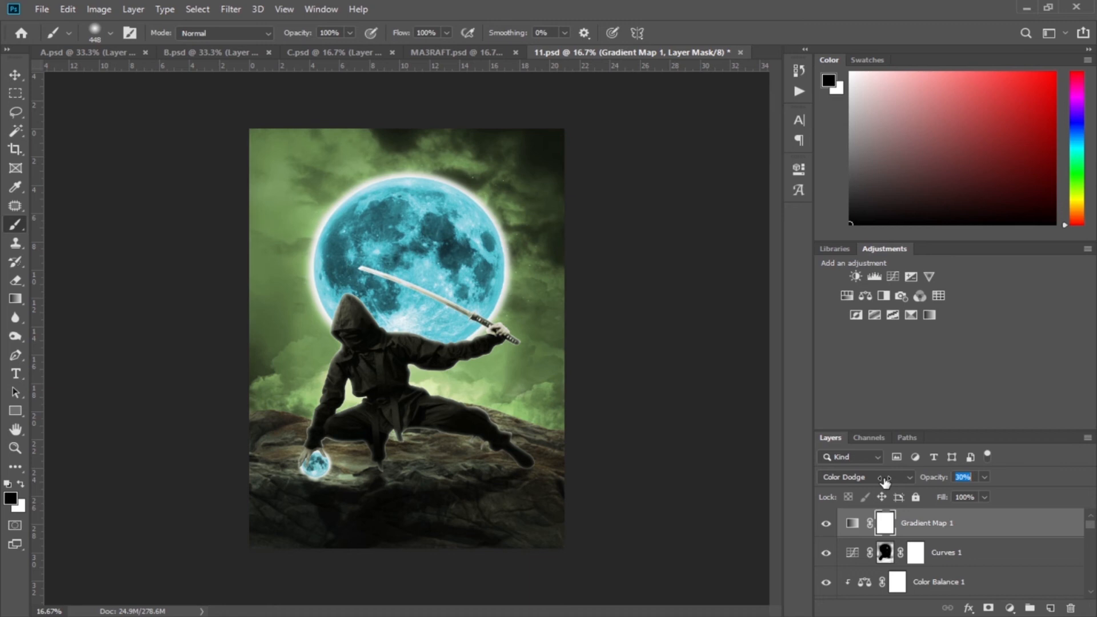
pyautogui.click(937, 536)
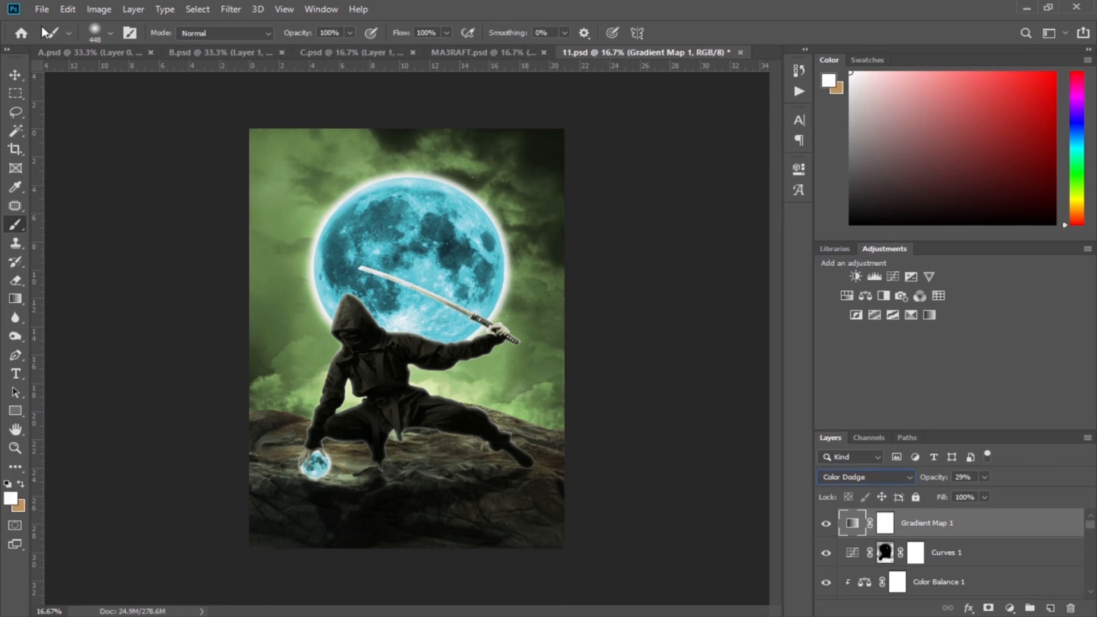
# Create a new layer above the Gradient Map and stamp all visible layers into it
pyautogui.click(17, 75)
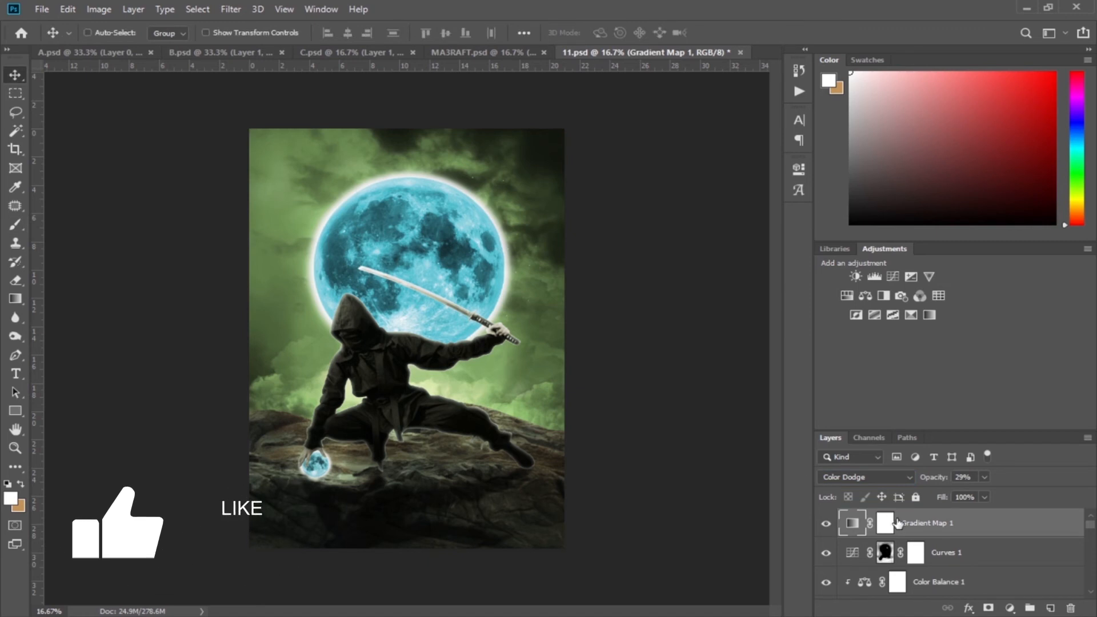
pyautogui.hotkey('ctrl', 'shift', 'alt', 'n')
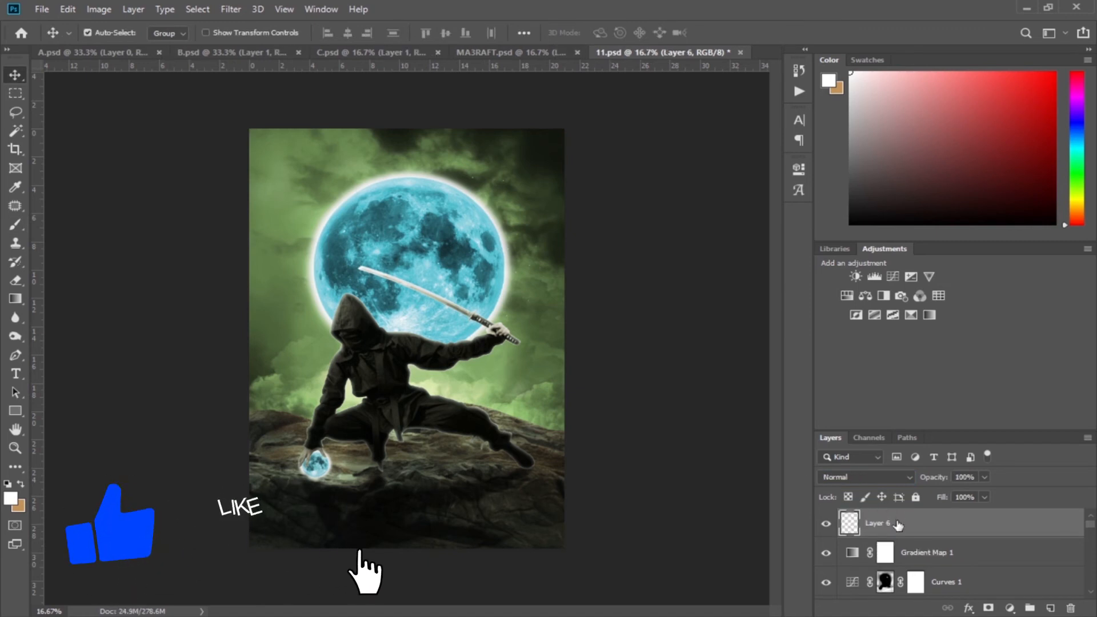
pyautogui.hotkey('ctrl', 'shift', 'alt', 'e')
# Open the stamped layer in the Camera Raw Filter and set Tint to -2, Exposure to +0.15 and Contrast to +7
pyautogui.click(231, 9)
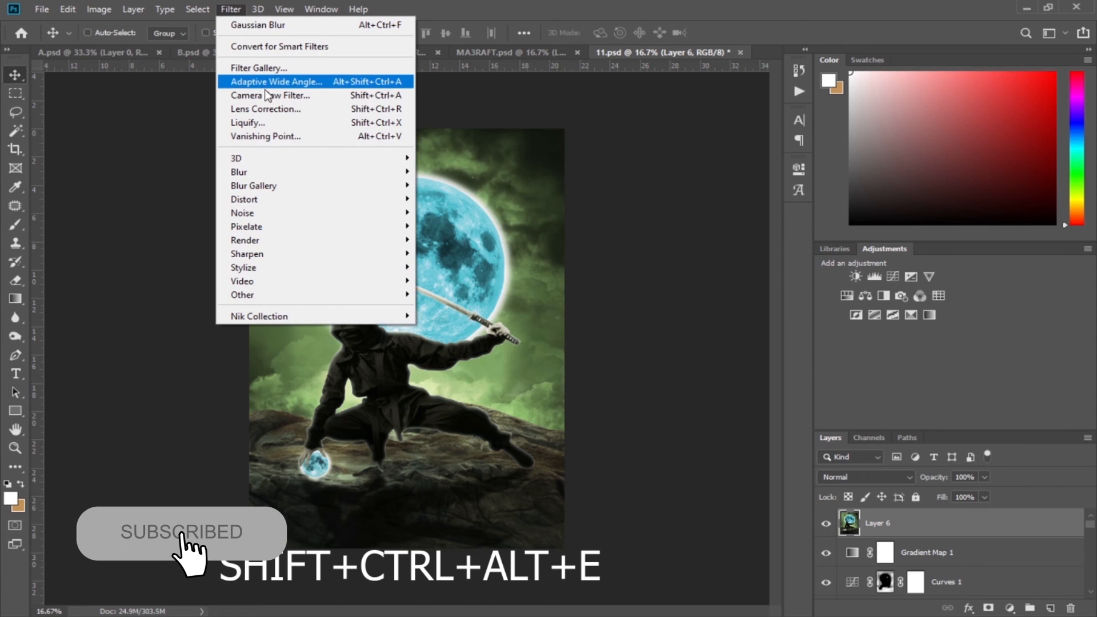
pyautogui.click(266, 95)
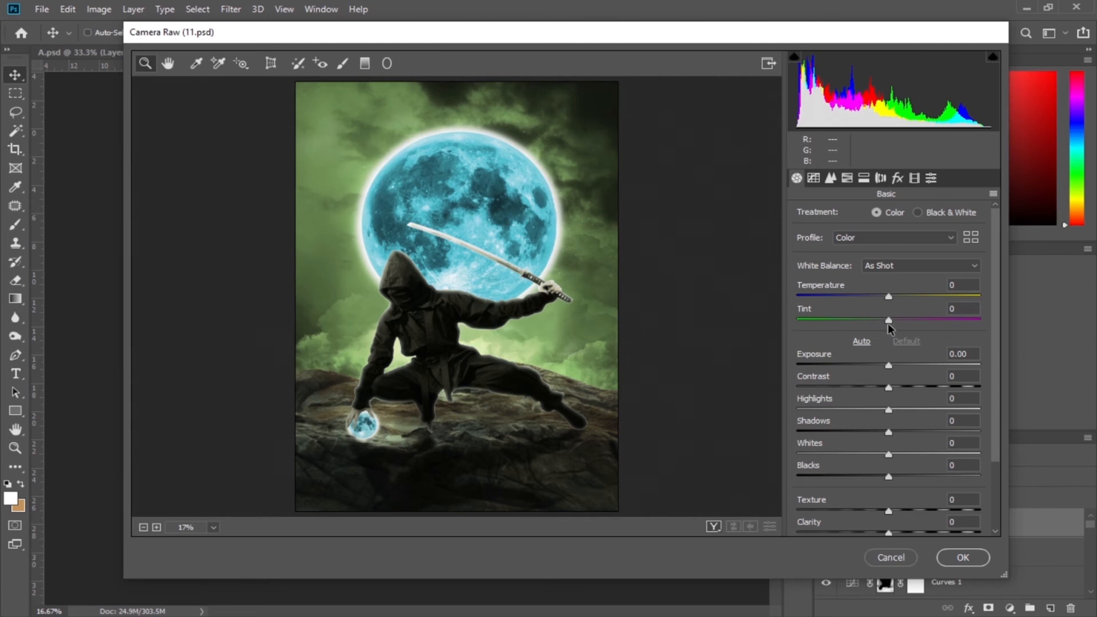
pyautogui.moveTo(887, 323); pyautogui.dragTo(883, 323)
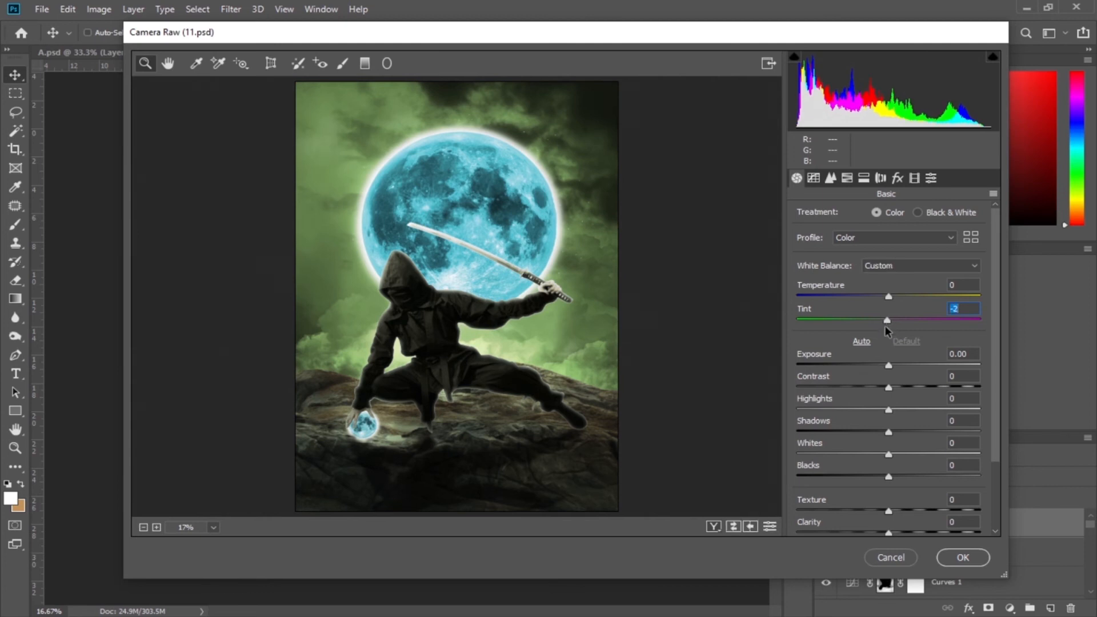
pyautogui.moveTo(889, 369); pyautogui.dragTo(898, 394)
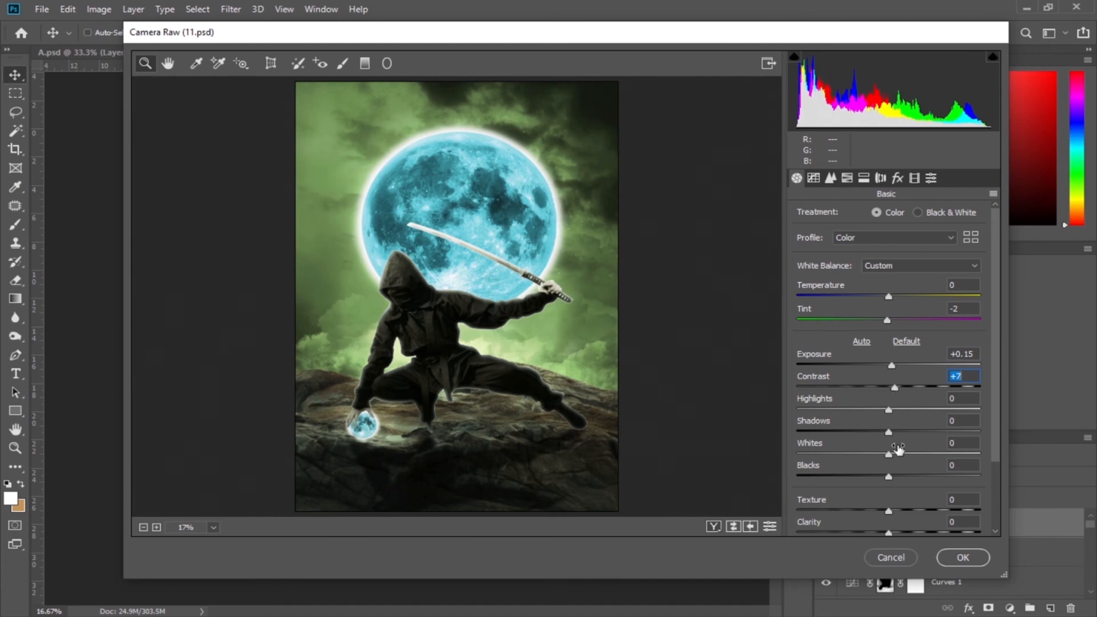
# Raise the Camera Raw Texture to +19 and Clarity to about +18
pyautogui.scroll(-1, 908, 450)
pyautogui.moveTo(897, 476); pyautogui.dragTo(900, 476)
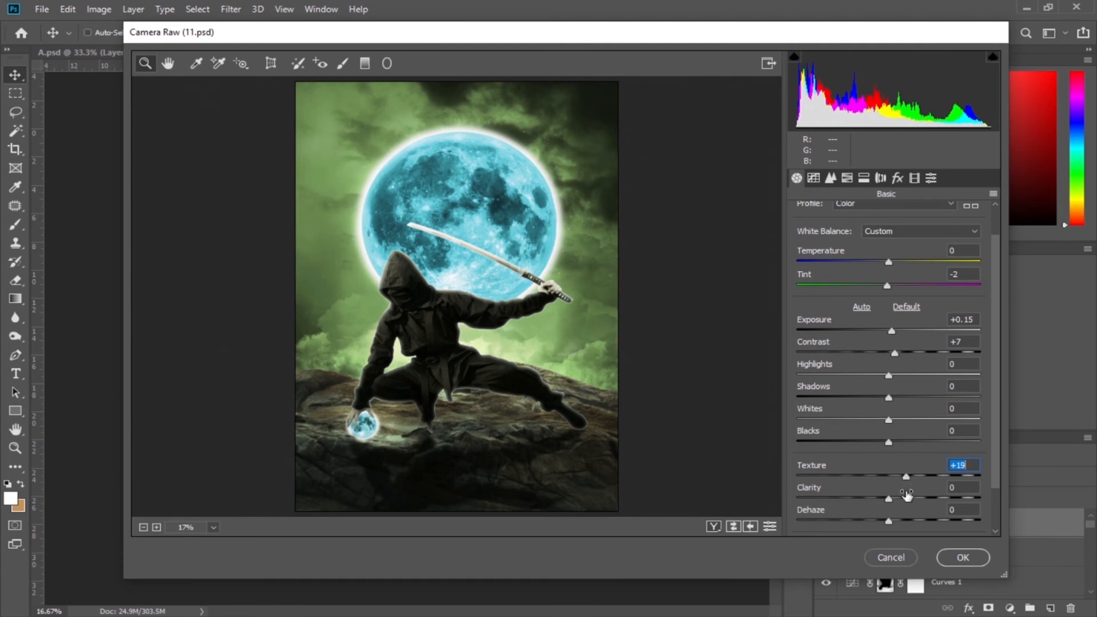
pyautogui.click(904, 495)
pyautogui.moveTo(904, 495); pyautogui.dragTo(914, 495)
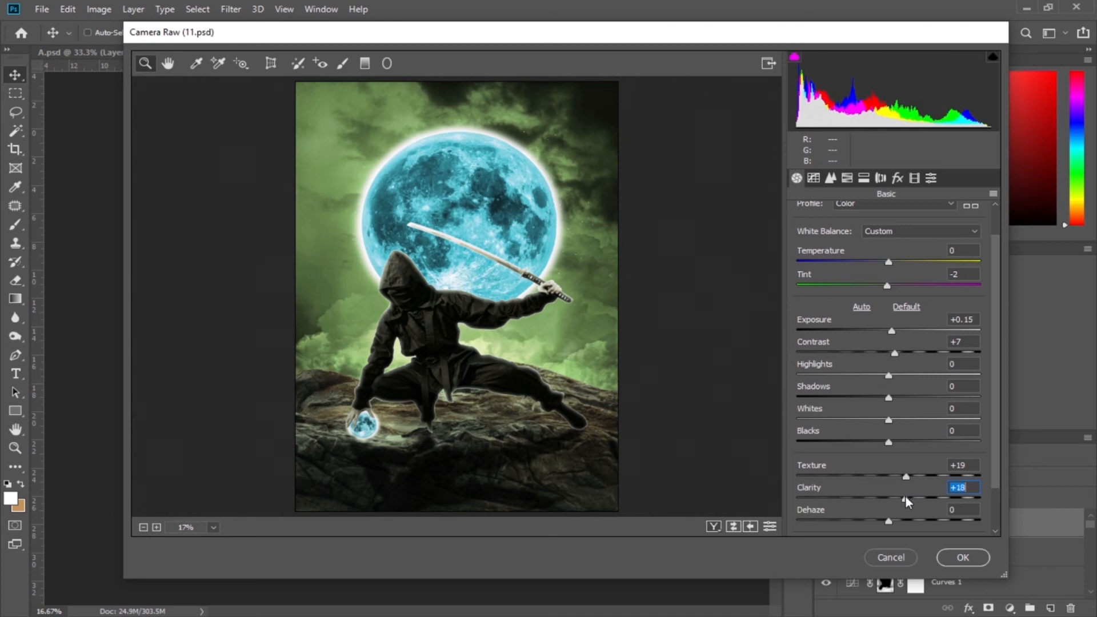
pyautogui.moveTo(905, 495); pyautogui.dragTo(908, 495)
# Add grain with amount 36 and size 59, apply the Camera Raw filter, and compare the image with and without the stamped layer
pyautogui.click(898, 179)
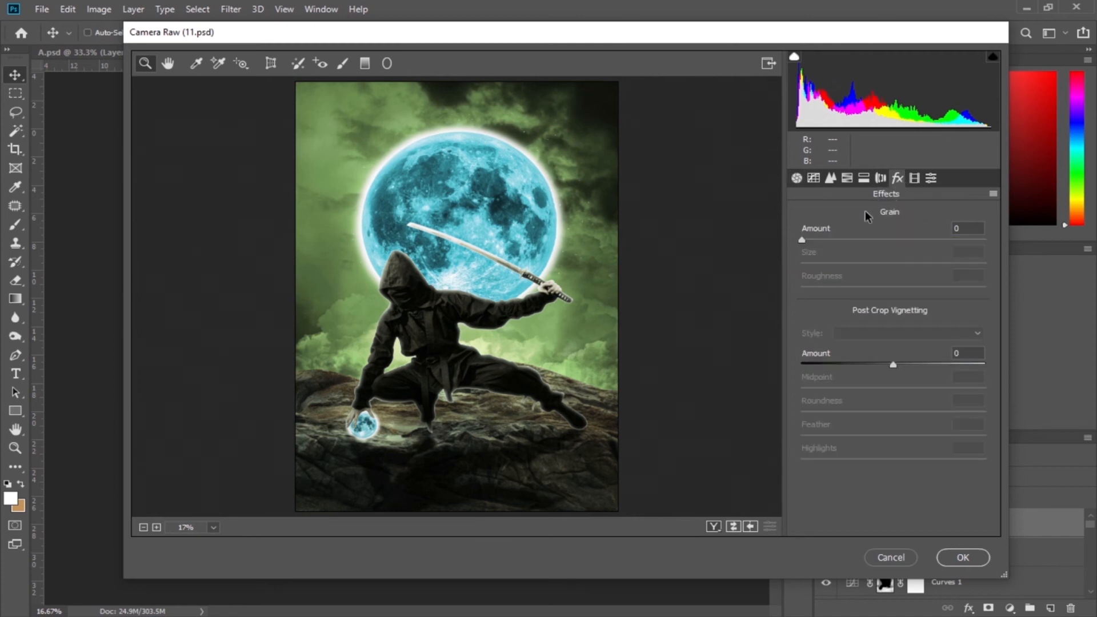
pyautogui.moveTo(857, 241); pyautogui.dragTo(867, 241)
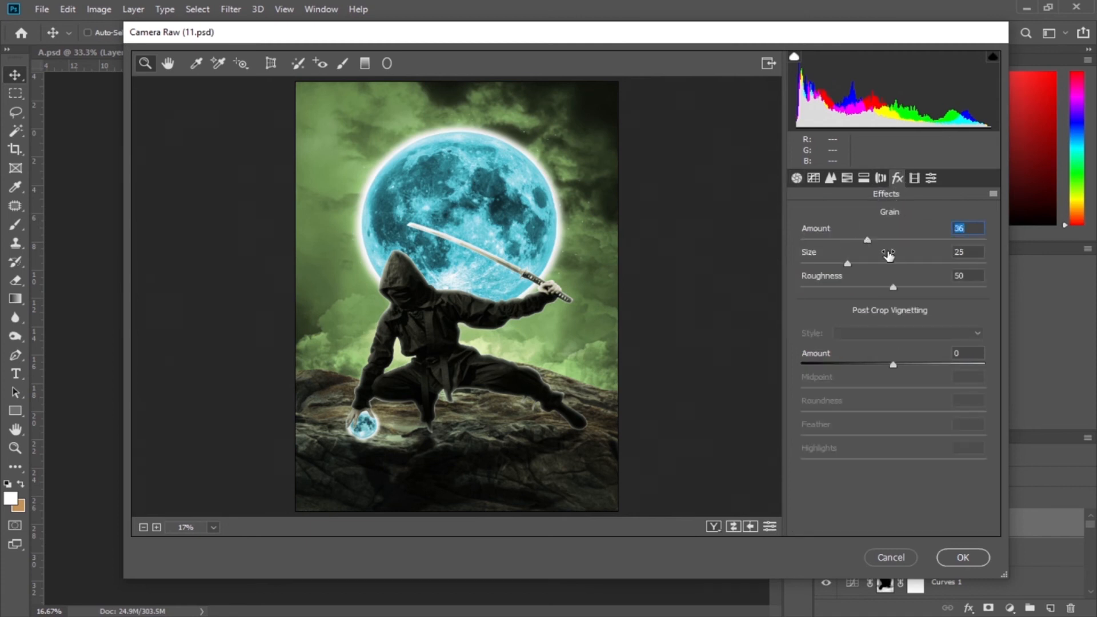
pyautogui.click(899, 264)
pyautogui.moveTo(901, 267); pyautogui.dragTo(912, 267)
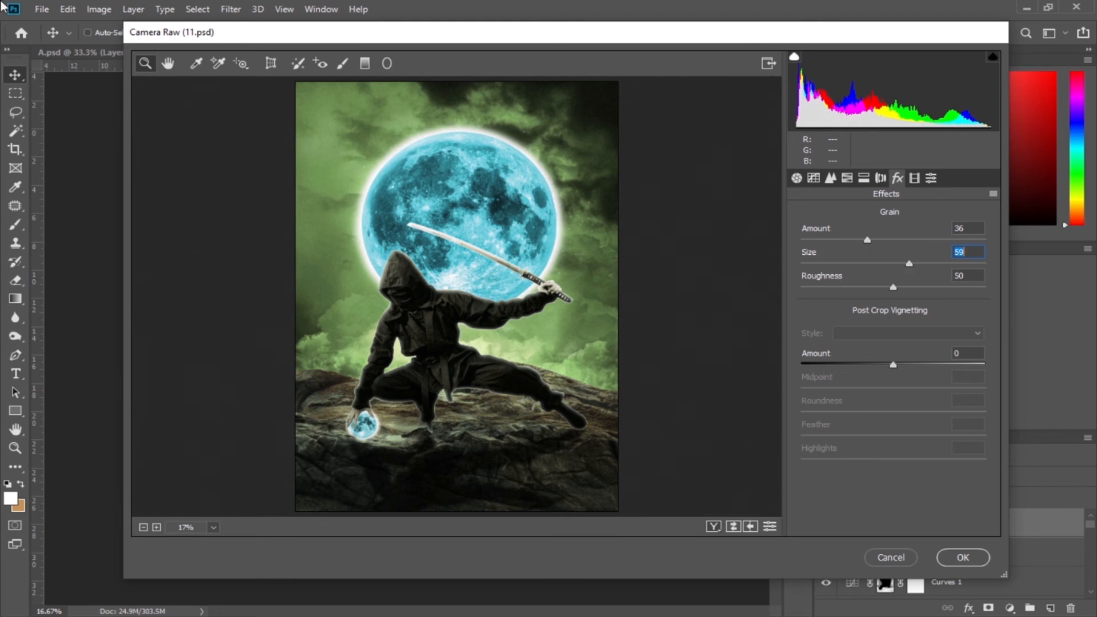
pyautogui.click(984, 558)
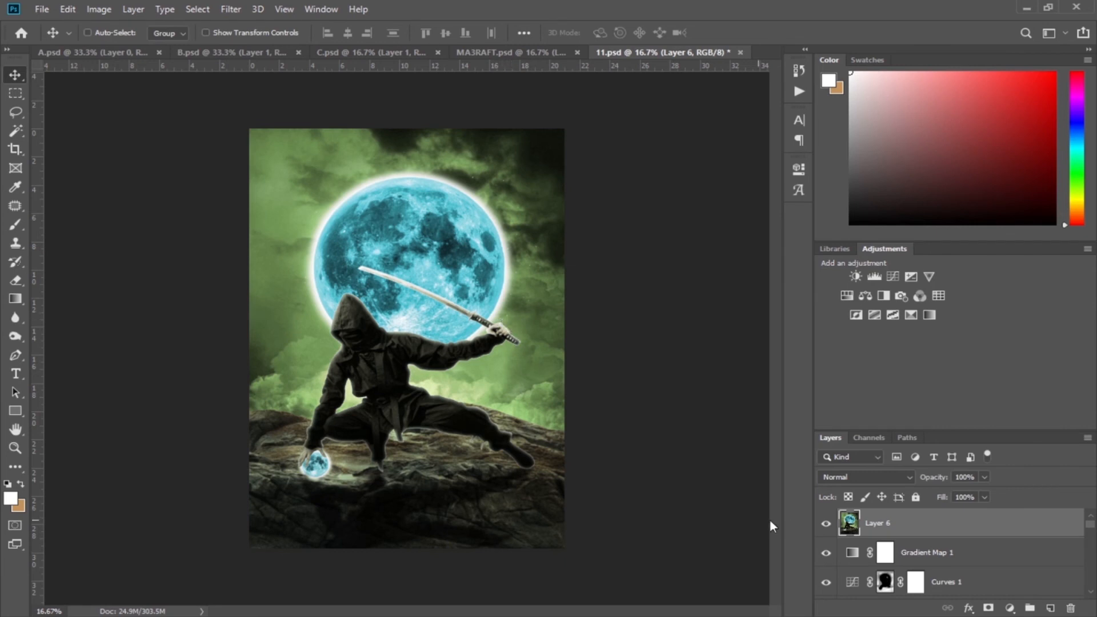
pyautogui.click(827, 524)
pyautogui.click(827, 524)
# Add a Color Lookup adjustment layer above the stamped layer and load the Candlelight.CUBE 3D LUT
pyautogui.click(1010, 608)
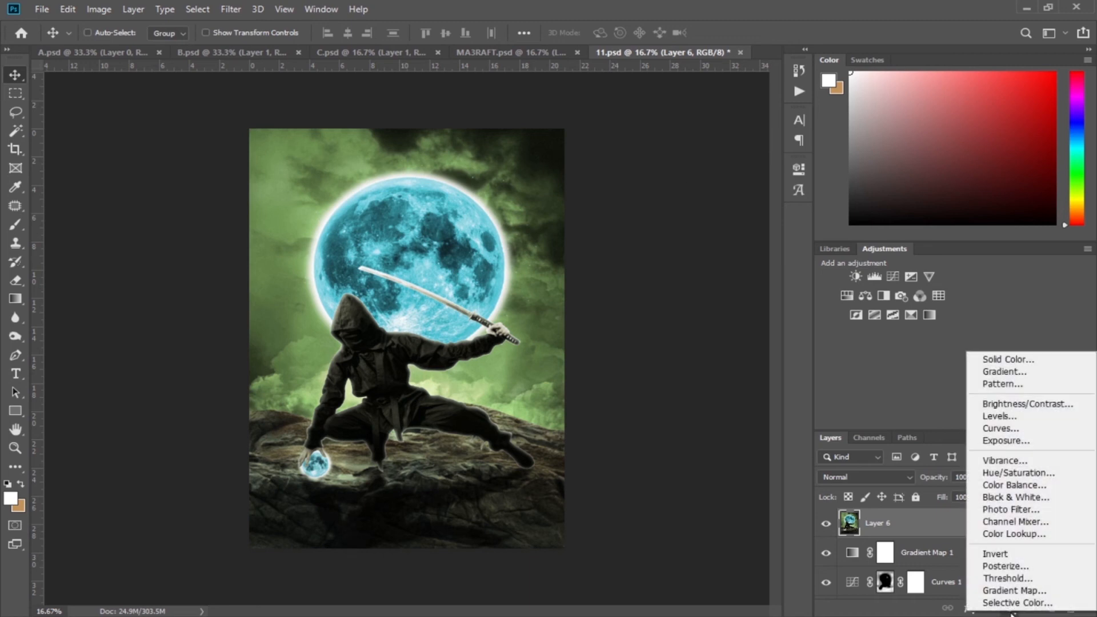
pyautogui.click(1035, 536)
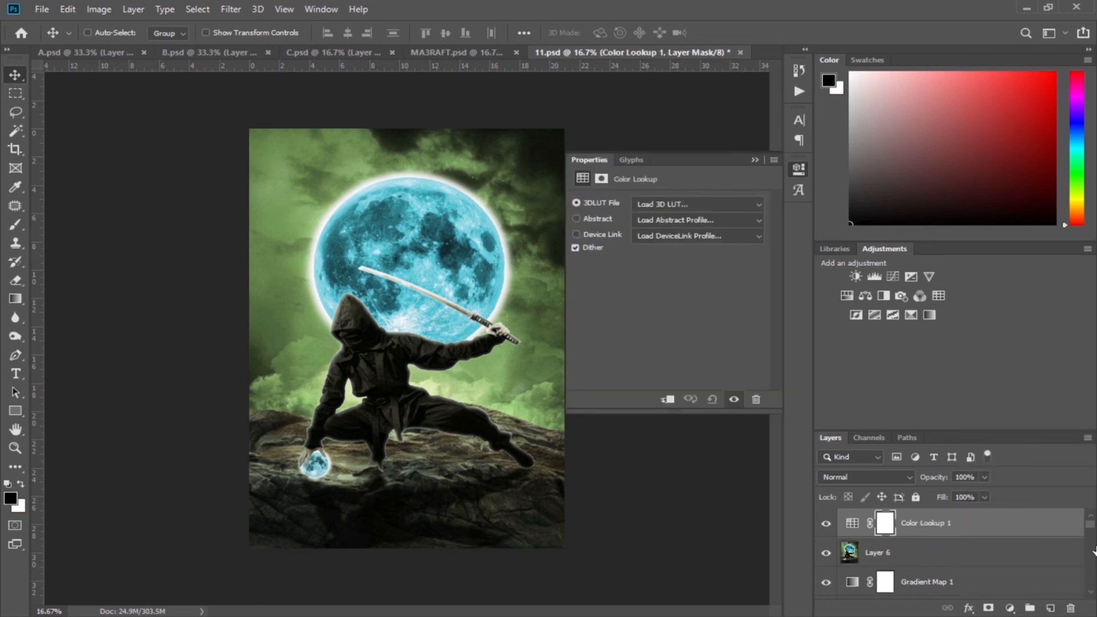
pyautogui.click(693, 204)
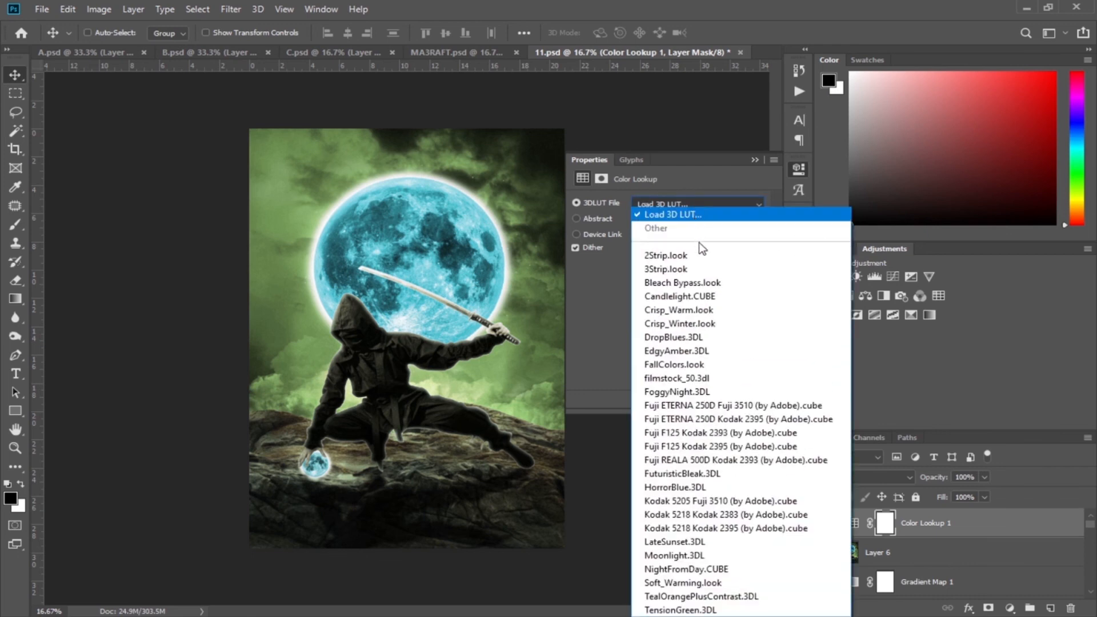
pyautogui.click(707, 294)
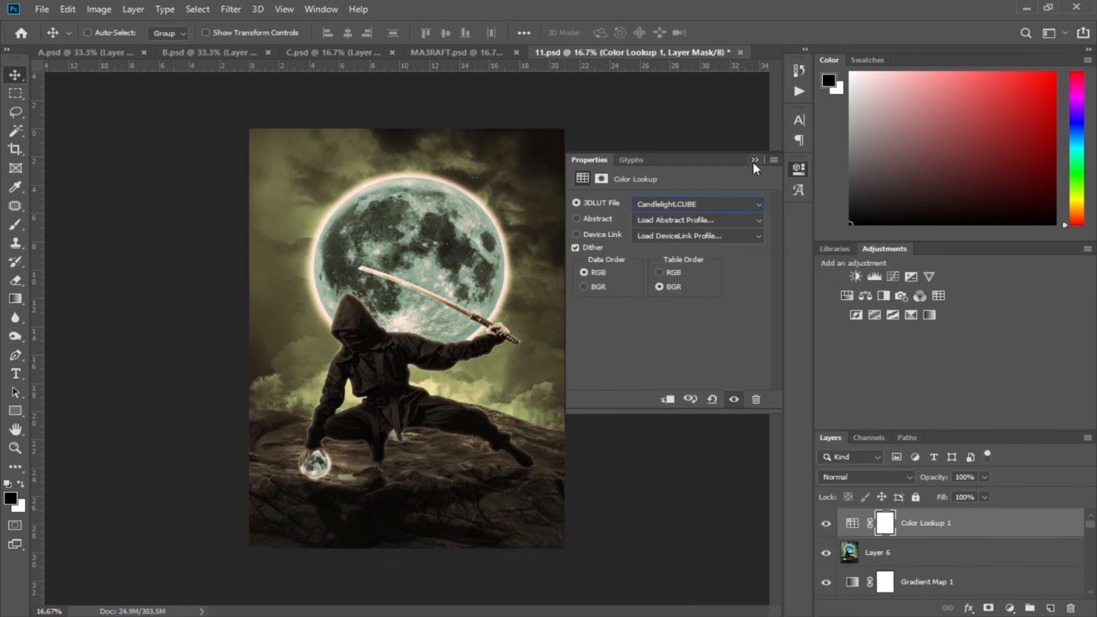
# Set the Color Lookup layer to Darker Color at 33% opacity and compare the image with and without it
pyautogui.click(755, 160)
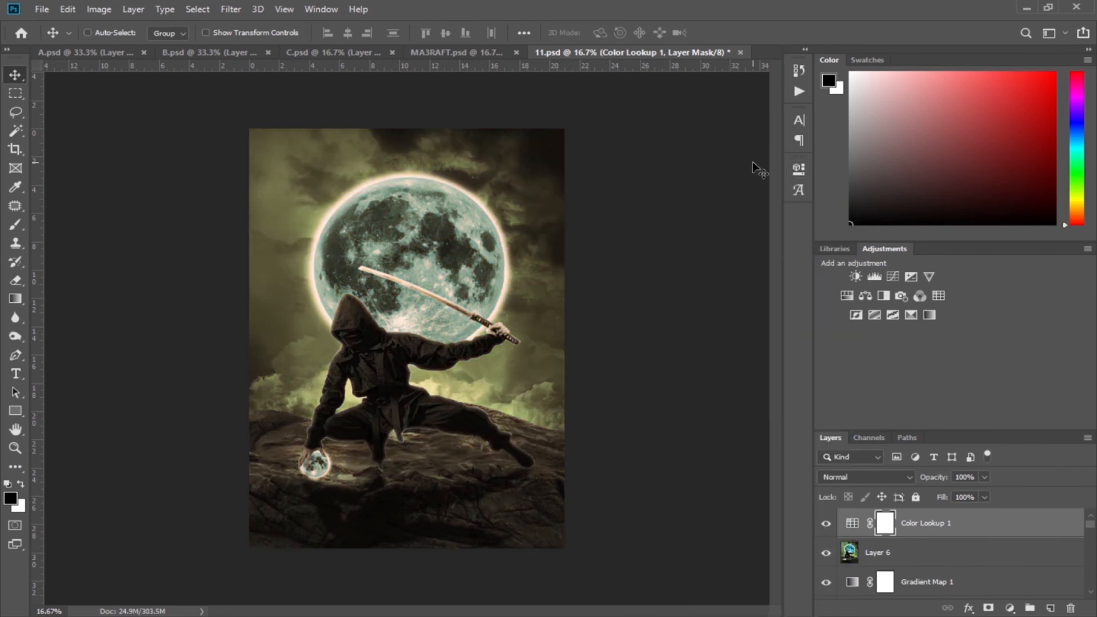
pyautogui.click(874, 477)
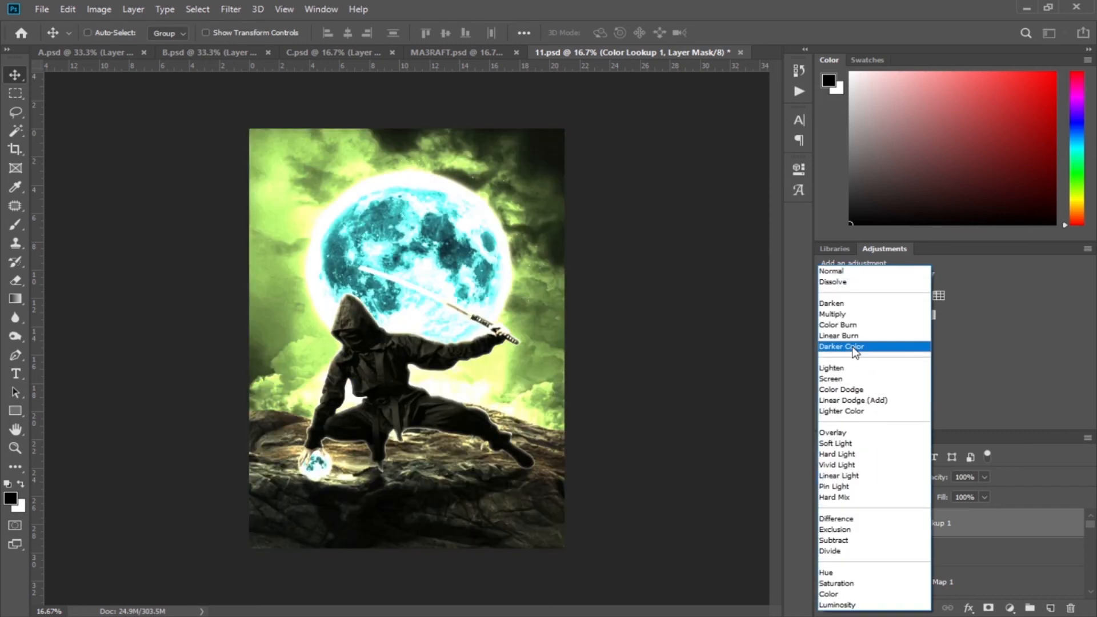
pyautogui.click(854, 347)
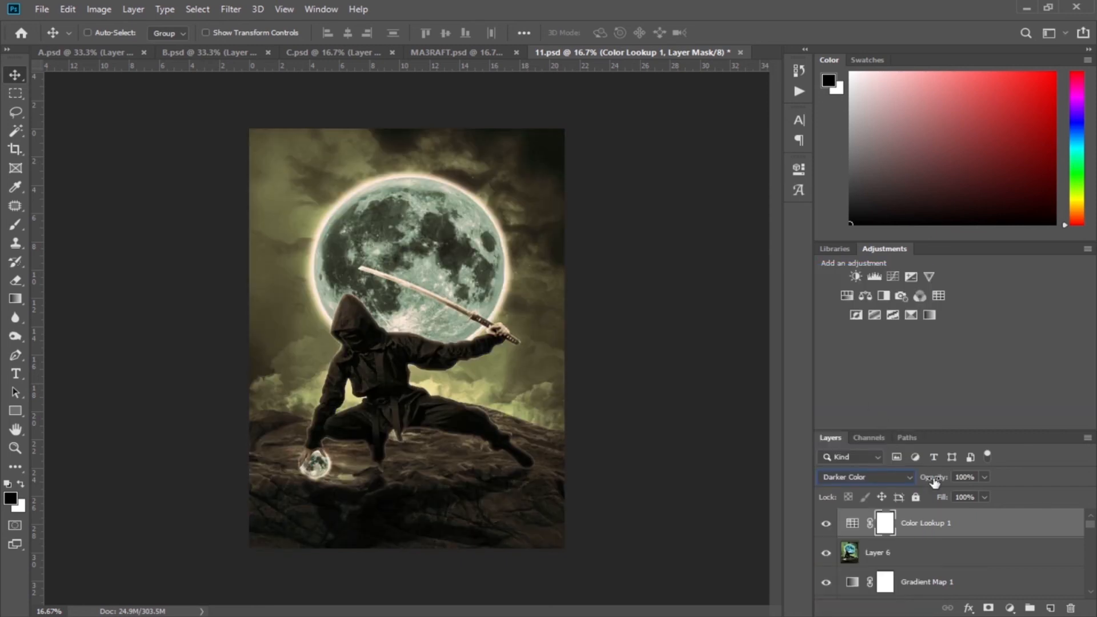
pyautogui.moveTo(934, 482); pyautogui.dragTo(892, 483)
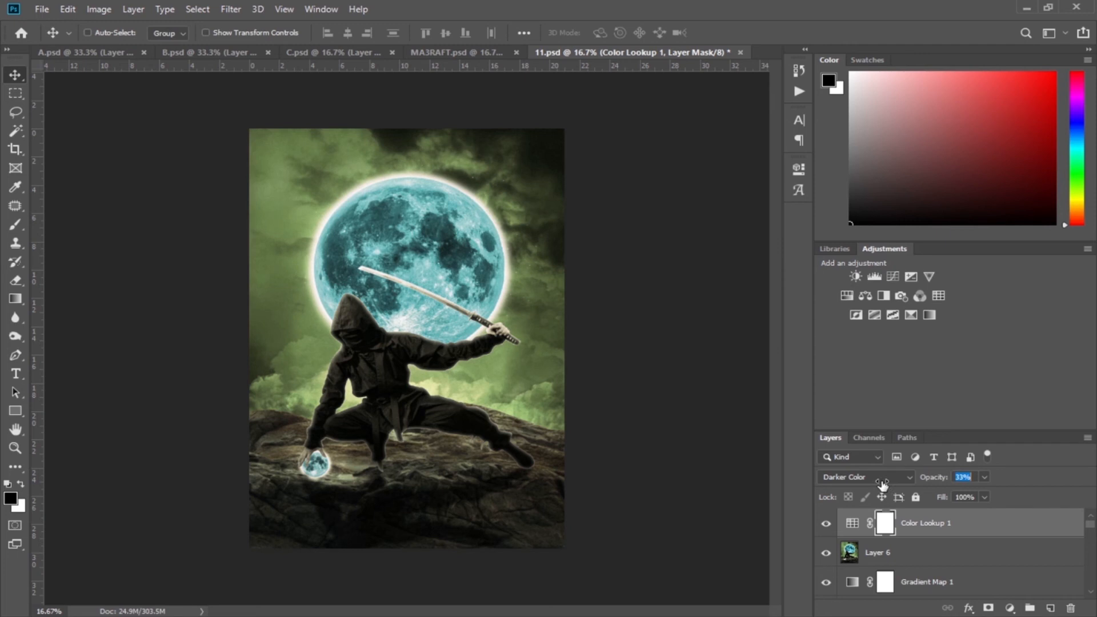
pyautogui.click(826, 524)
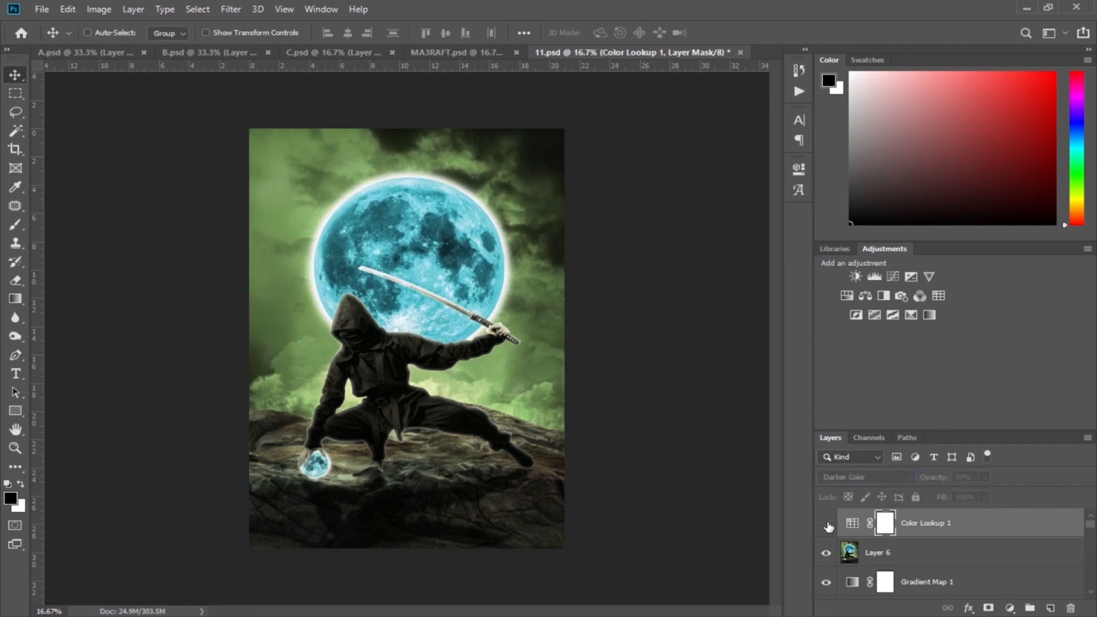
pyautogui.click(827, 524)
# Create a new layer above the Color Lookup layer and stamp white snow over the upper and lower poster with the 2500 px snow brush
pyautogui.click(912, 528)
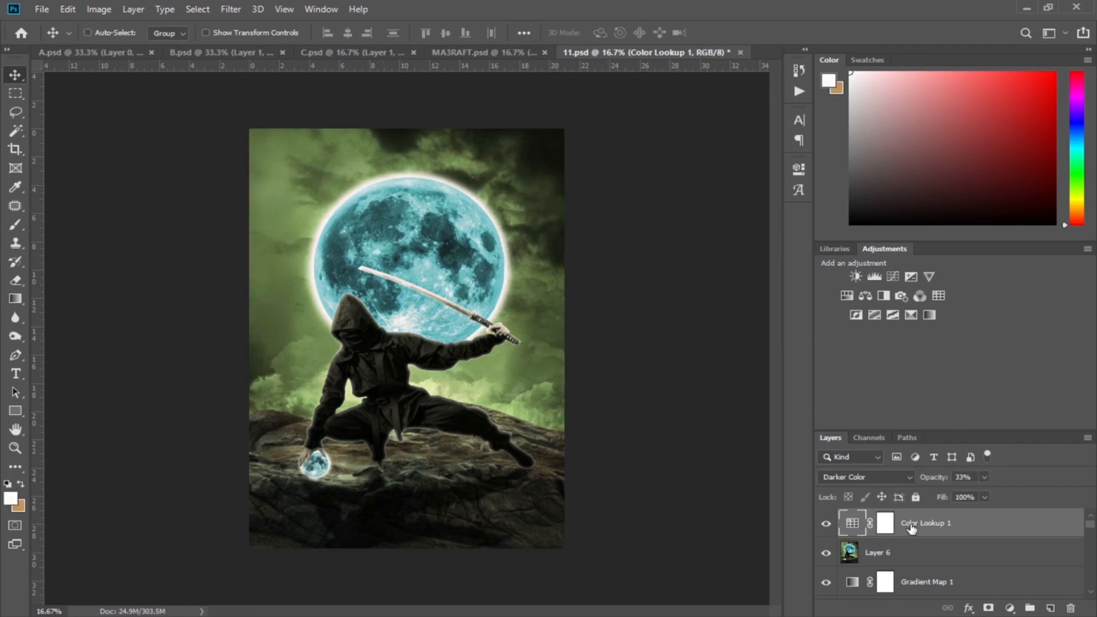
pyautogui.click(1051, 607)
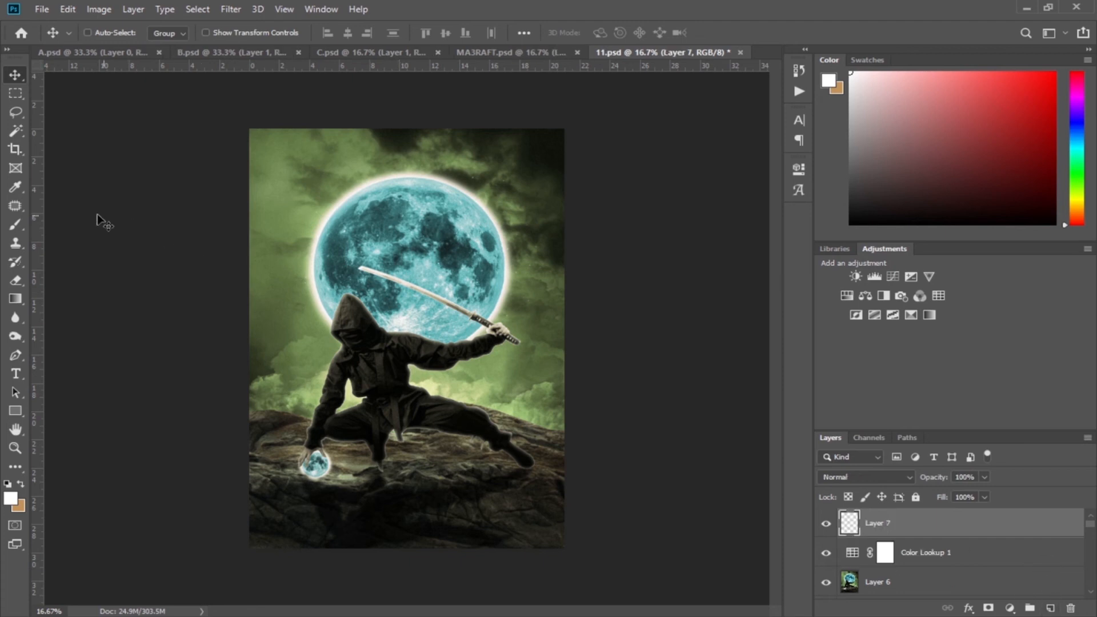
pyautogui.click(17, 226)
pyautogui.rightClick(292, 220)
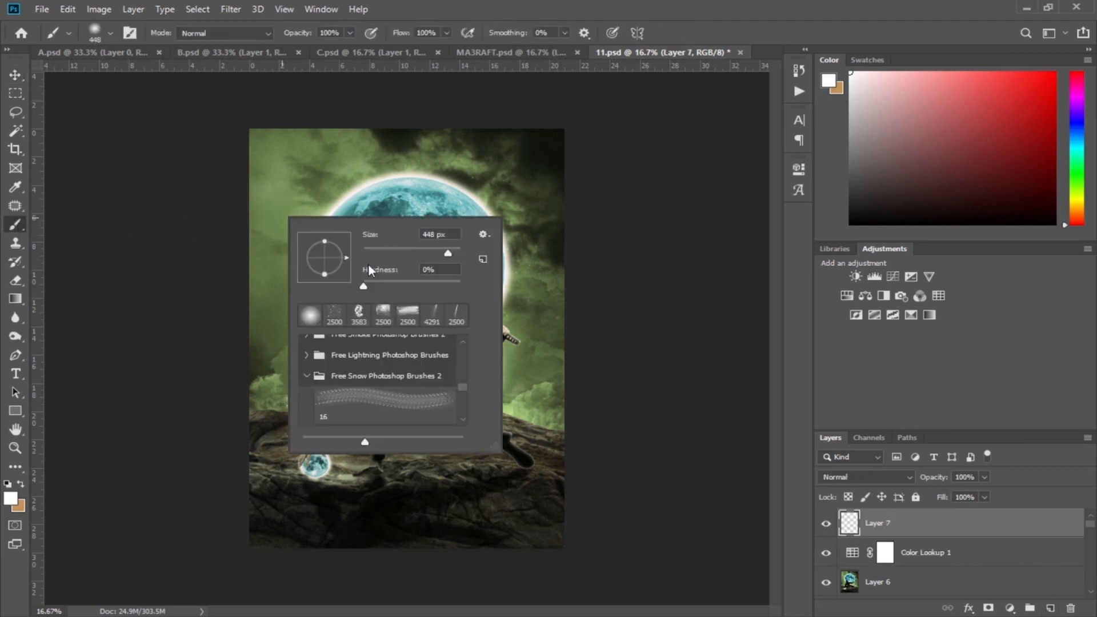
pyautogui.click(337, 316)
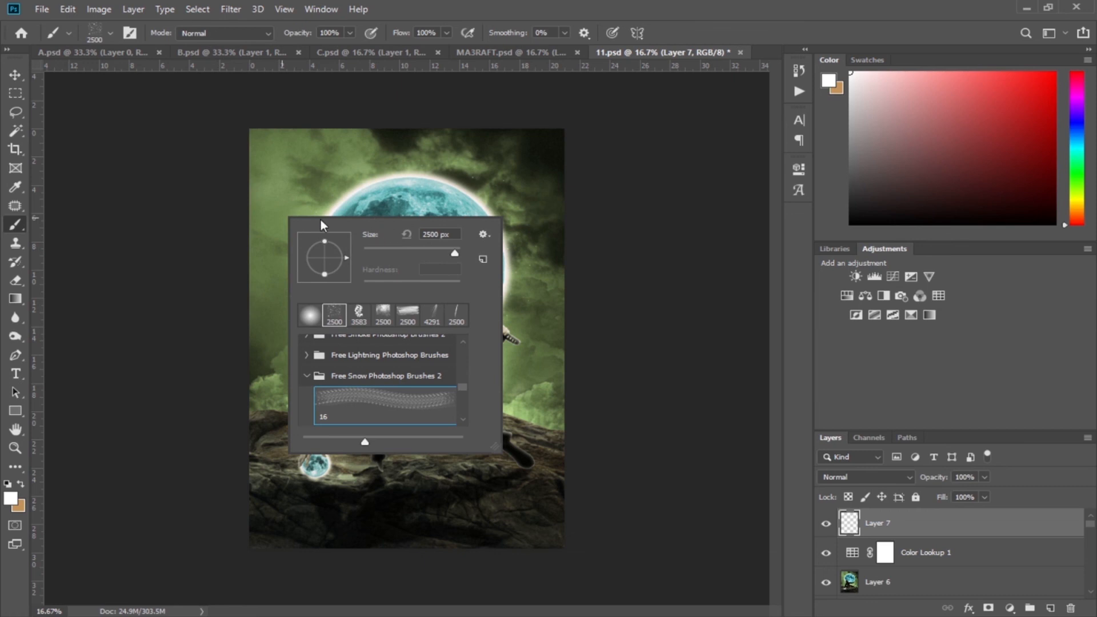
pyautogui.press('Return')
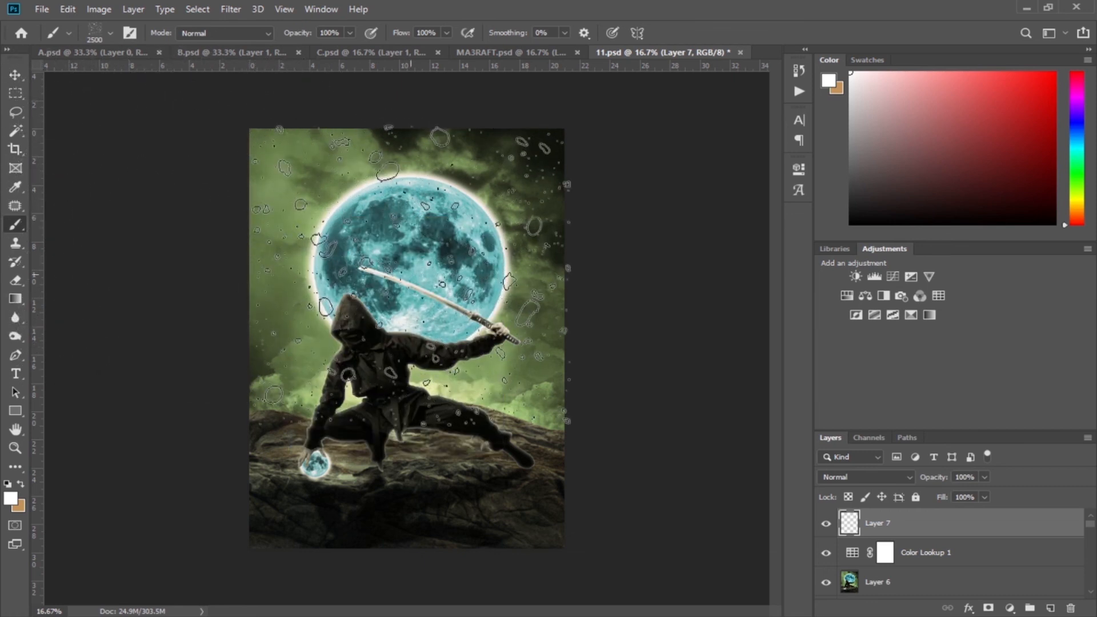
pyautogui.click(408, 280)
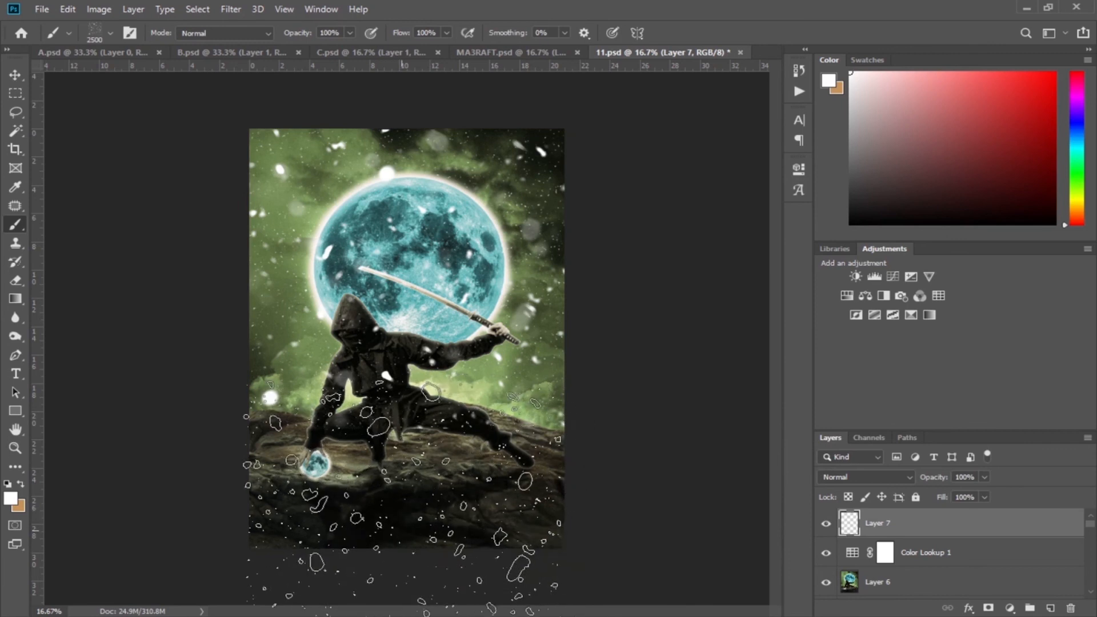
pyautogui.click(401, 530)
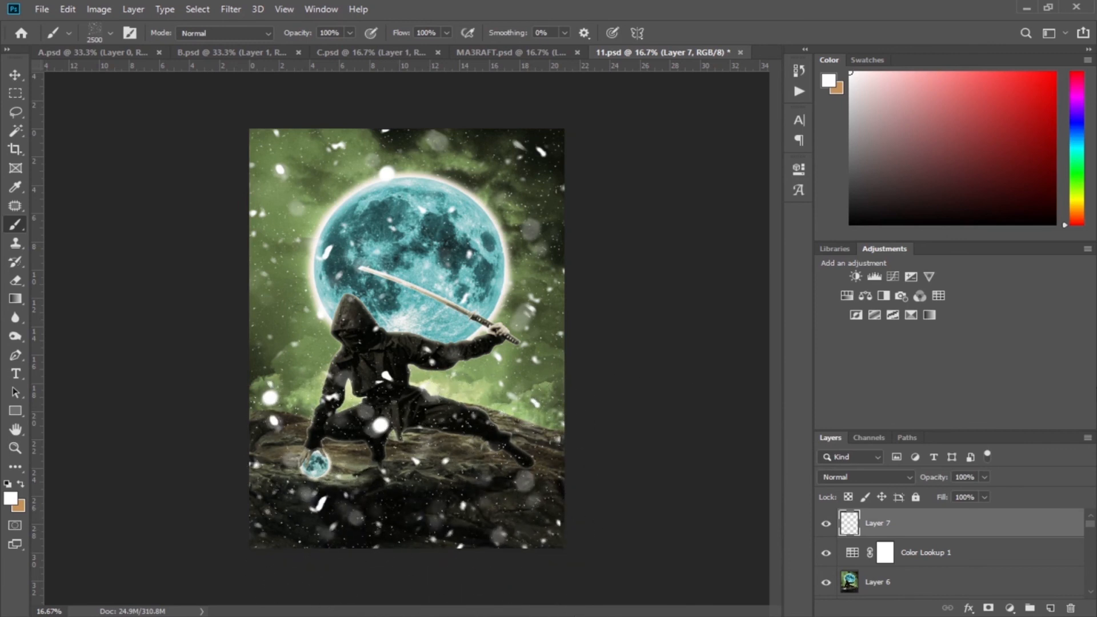
# Add a layer mask to the snow layer and paint out flakes over the moon and ninja with a soft black 199 px brush
pyautogui.click(15, 76)
pyautogui.press('d')
pyautogui.click(989, 607)
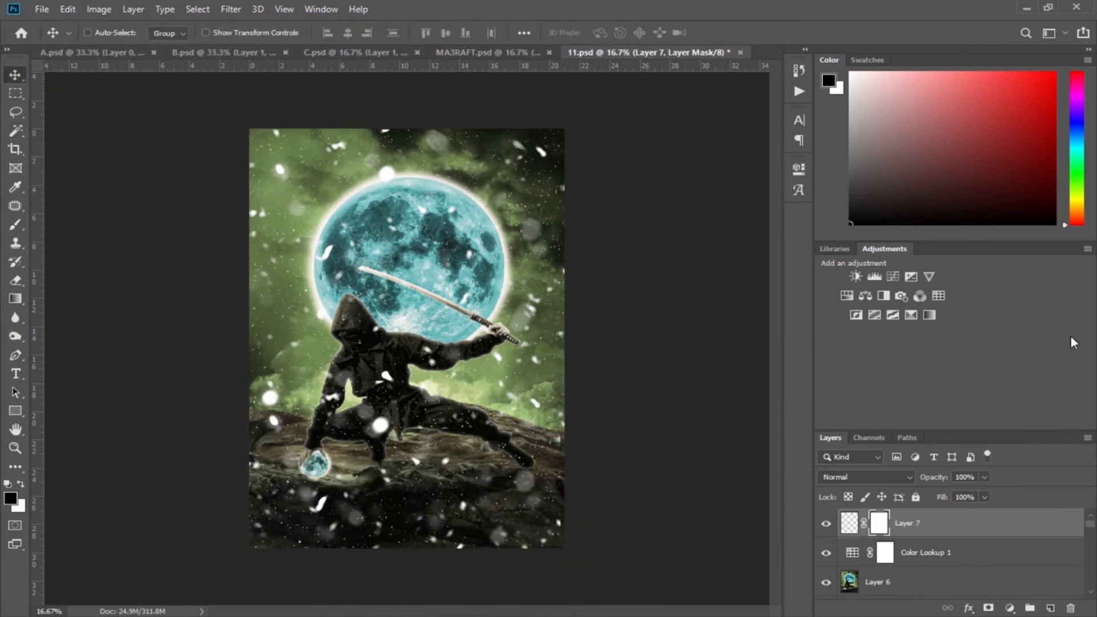
pyautogui.click(15, 225)
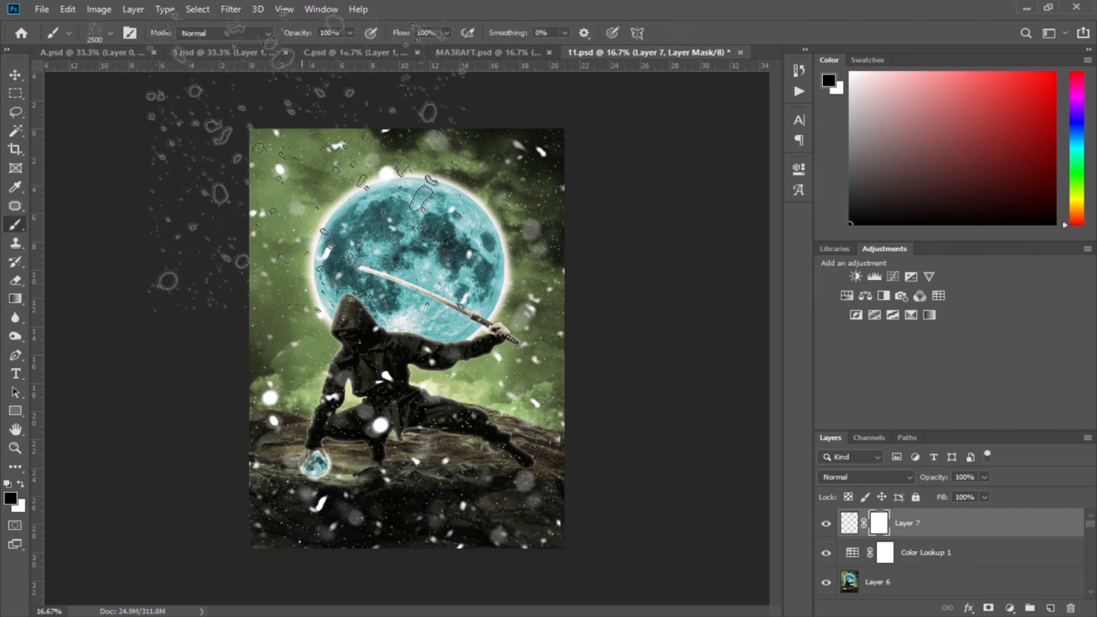
pyautogui.rightClick(368, 215)
pyautogui.click(409, 308)
pyautogui.click(510, 243)
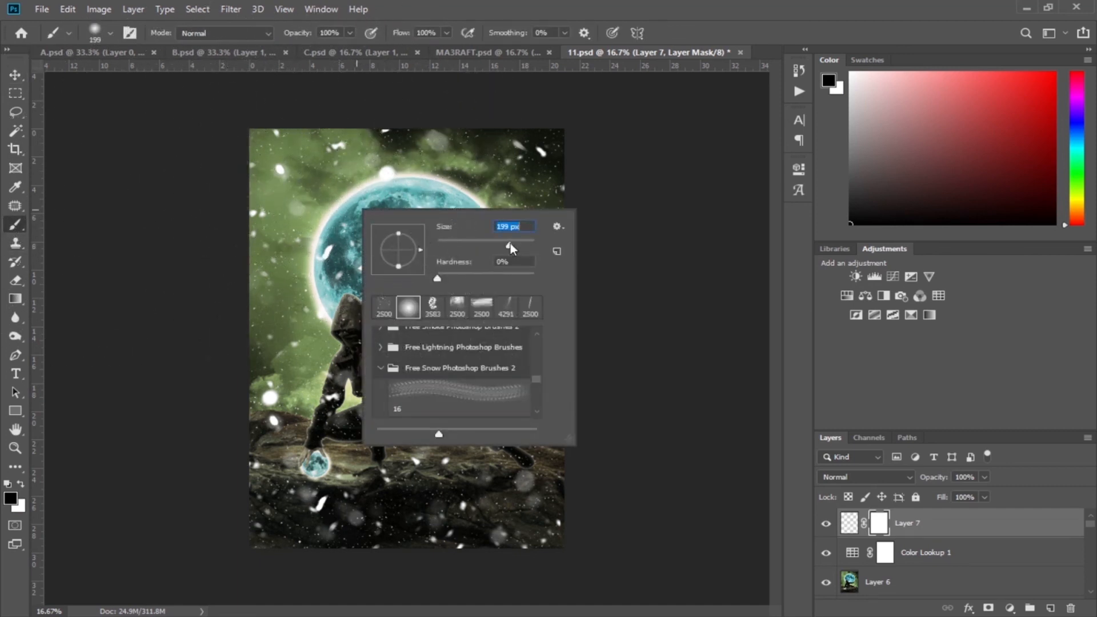
pyautogui.moveTo(315, 267); pyautogui.dragTo(393, 240)
pyautogui.moveTo(456, 255); pyautogui.dragTo(393, 176)
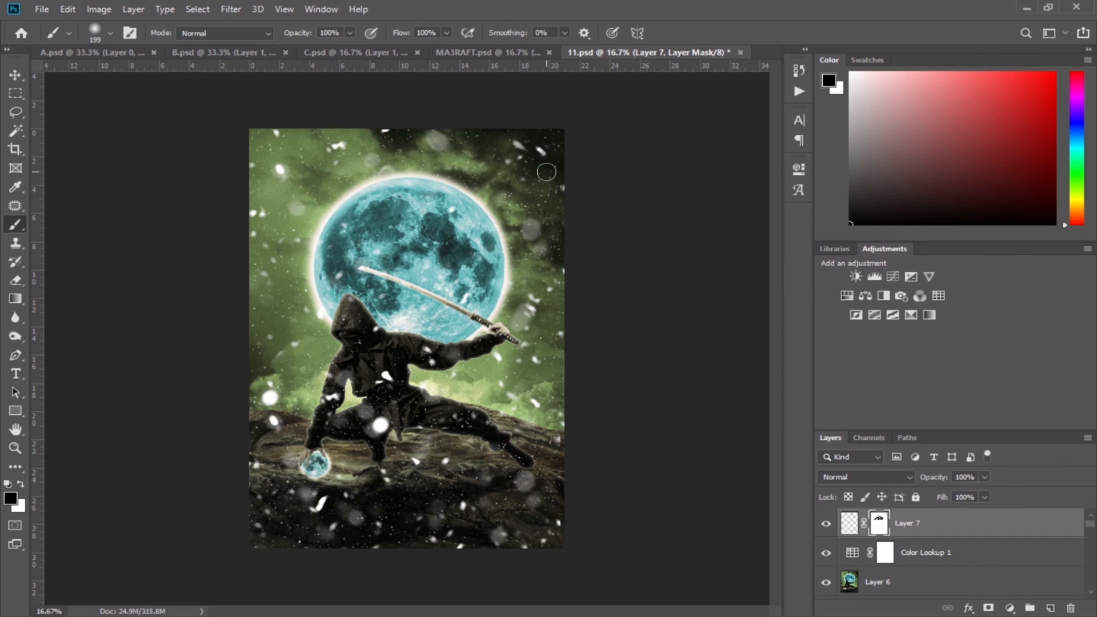
pyautogui.moveTo(398, 387)
pyautogui.mouseDown()
pyautogui.moveTo(371, 437)
pyautogui.moveTo(382, 434)
pyautogui.moveTo(359, 393)
pyautogui.moveTo(345, 378)
pyautogui.moveTo(330, 400)
pyautogui.mouseUp()
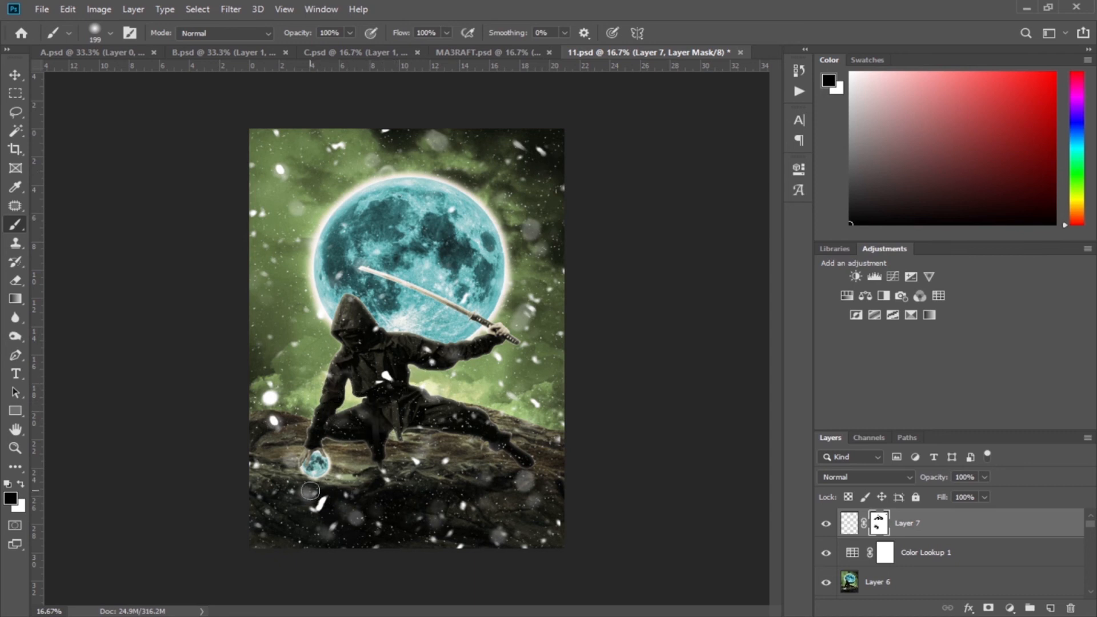
# Soften the large flakes beside the ninja, on his chest and over the rocks on the mask, using 55% brush opacity and 62% flow
pyautogui.moveTo(274, 426); pyautogui.dragTo(272, 395)
pyautogui.moveTo(305, 38); pyautogui.dragTo(287, 38)
pyautogui.moveTo(401, 36); pyautogui.dragTo(379, 37)
pyautogui.moveTo(297, 36); pyautogui.dragTo(283, 36)
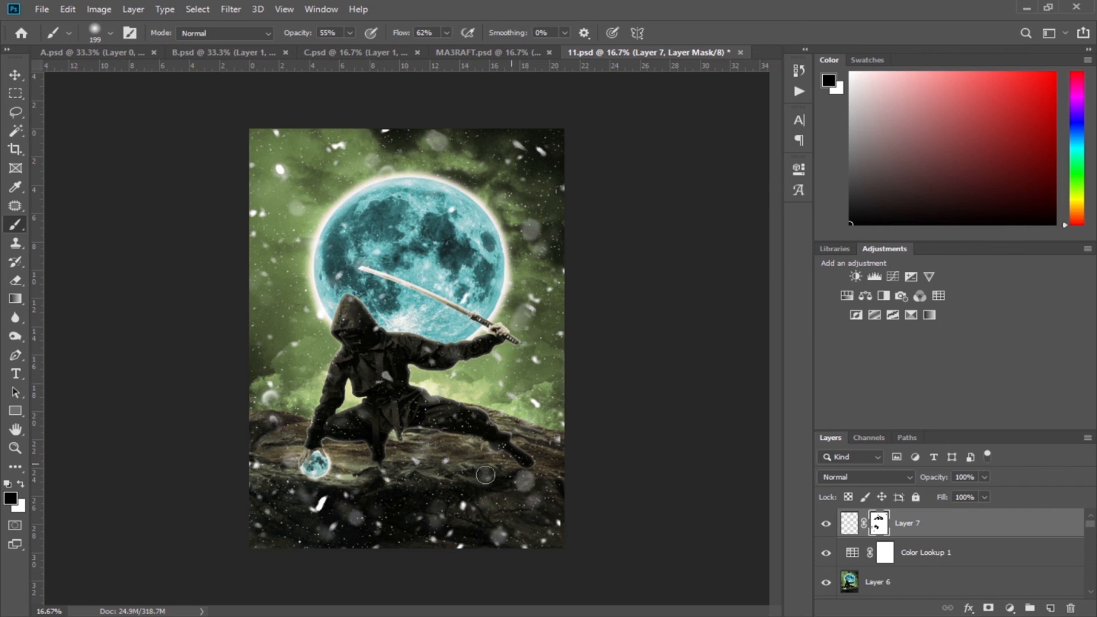
pyautogui.moveTo(318, 506)
pyautogui.mouseDown()
pyautogui.moveTo(433, 523)
pyautogui.moveTo(470, 514)
pyautogui.mouseUp()
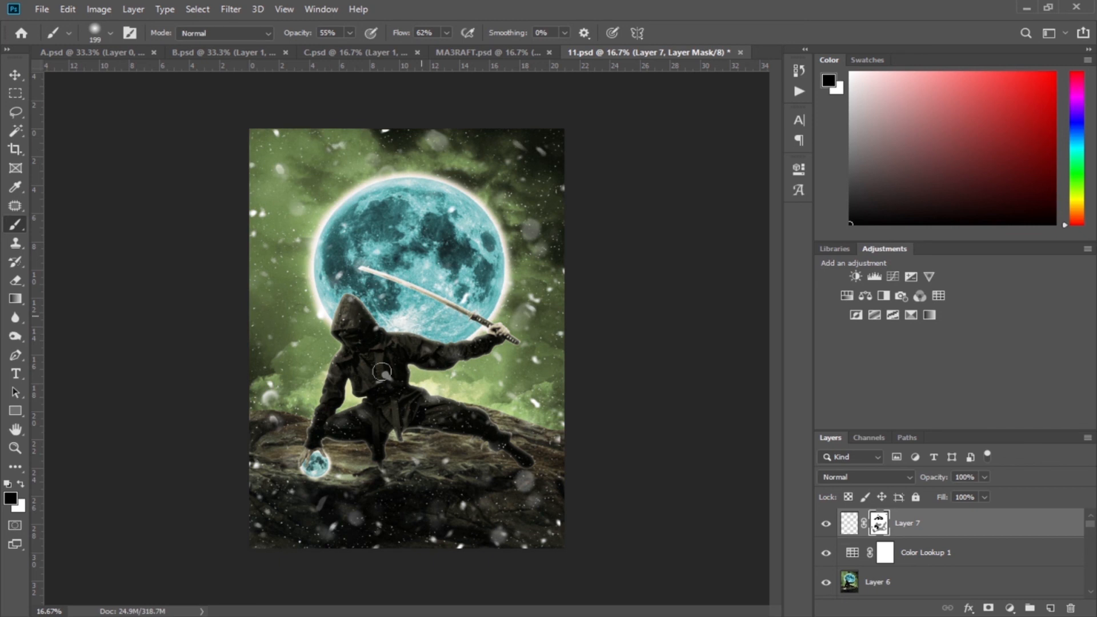
pyautogui.moveTo(386, 377); pyautogui.dragTo(386, 375)
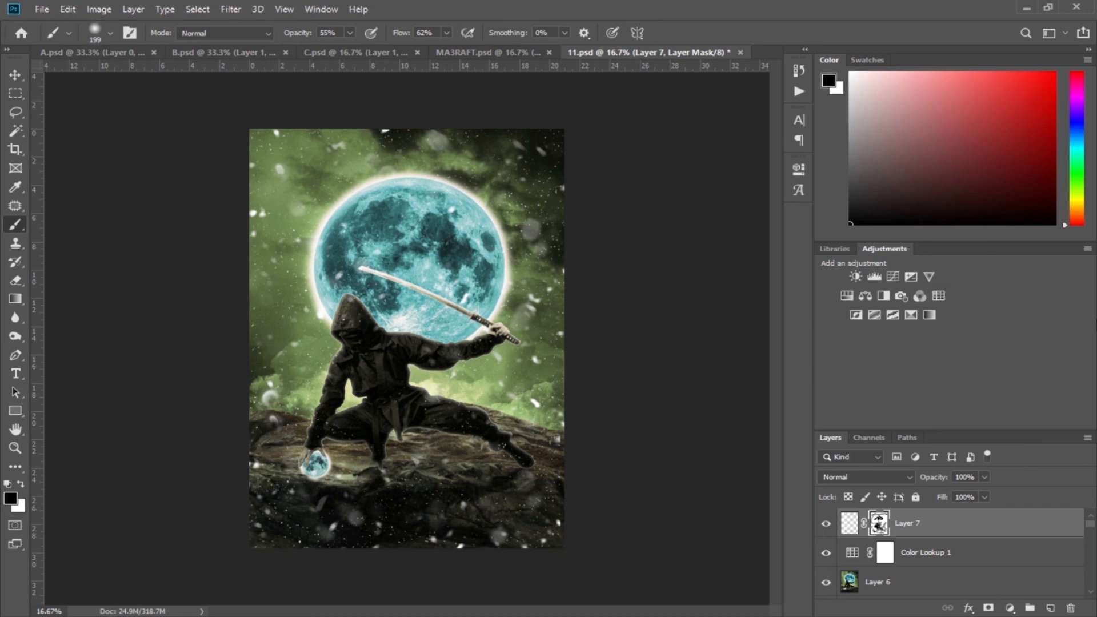
# Apply the snow layer's mask, blur the snow with a Gaussian Blur of about 15.3 pixels, and compare the image with and without it
pyautogui.rightClick(881, 525)
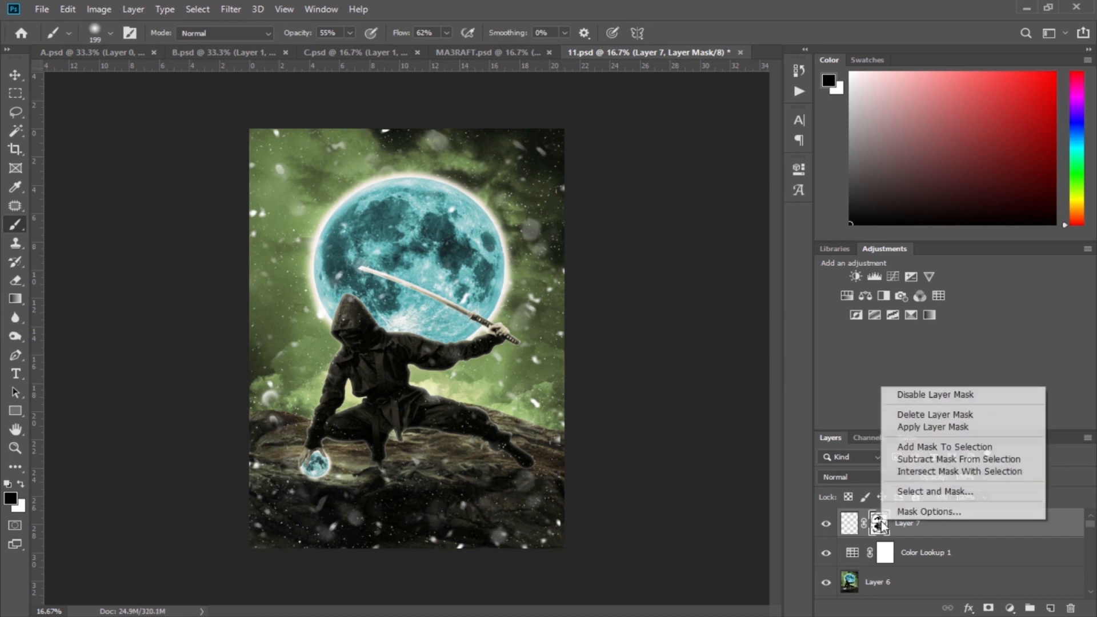
pyautogui.click(919, 427)
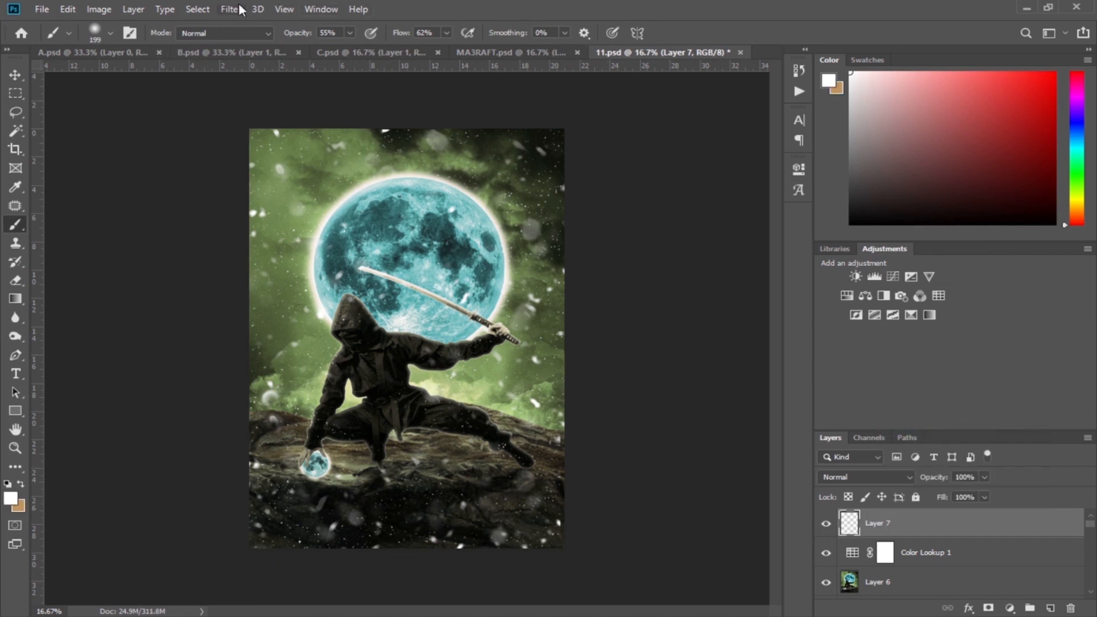
pyautogui.click(231, 9)
pyautogui.moveTo(267, 176)
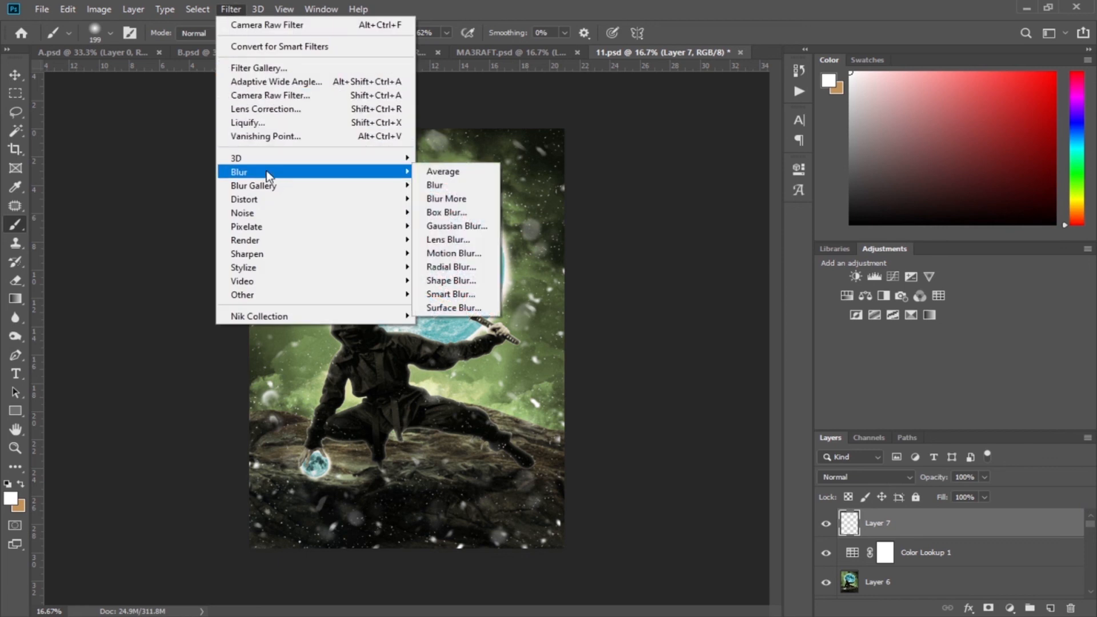
pyautogui.click(456, 226)
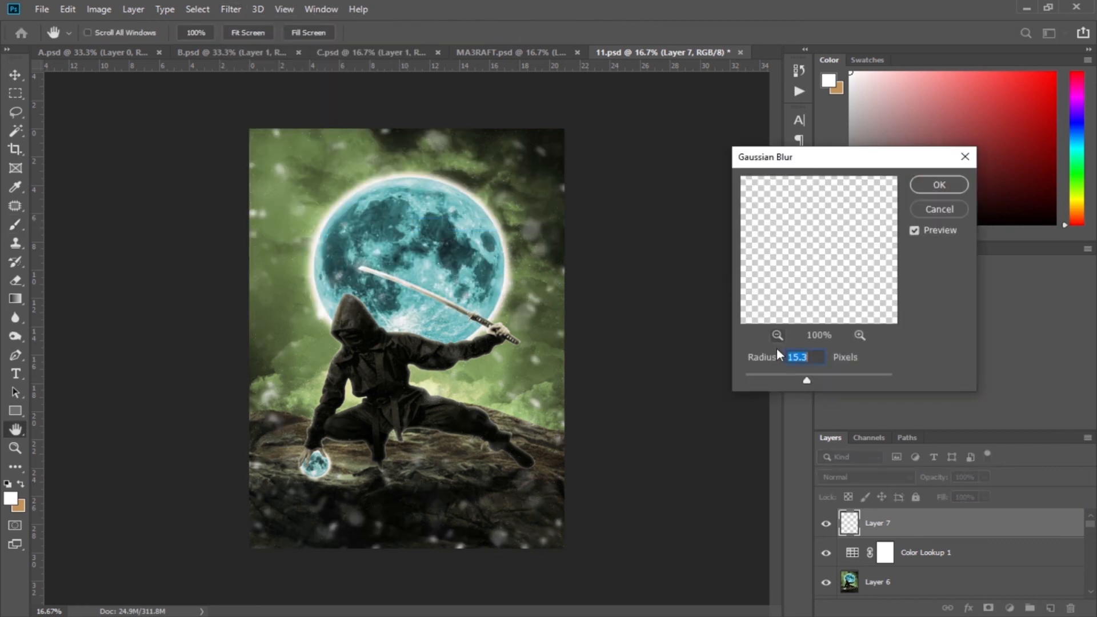
pyautogui.click(808, 380)
pyautogui.click(921, 188)
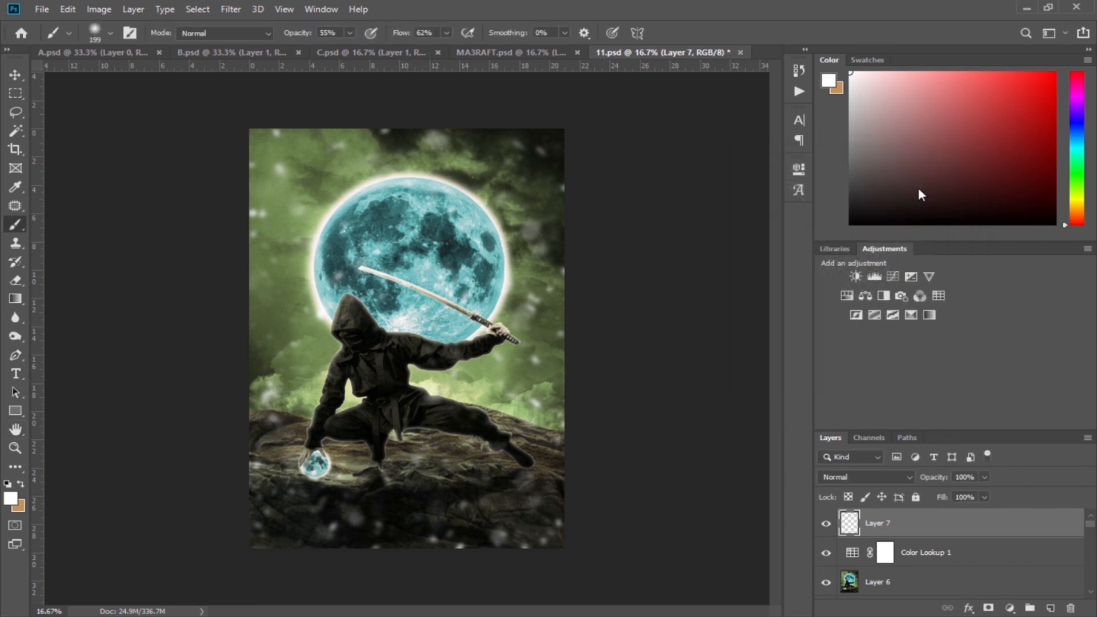
pyautogui.click(826, 524)
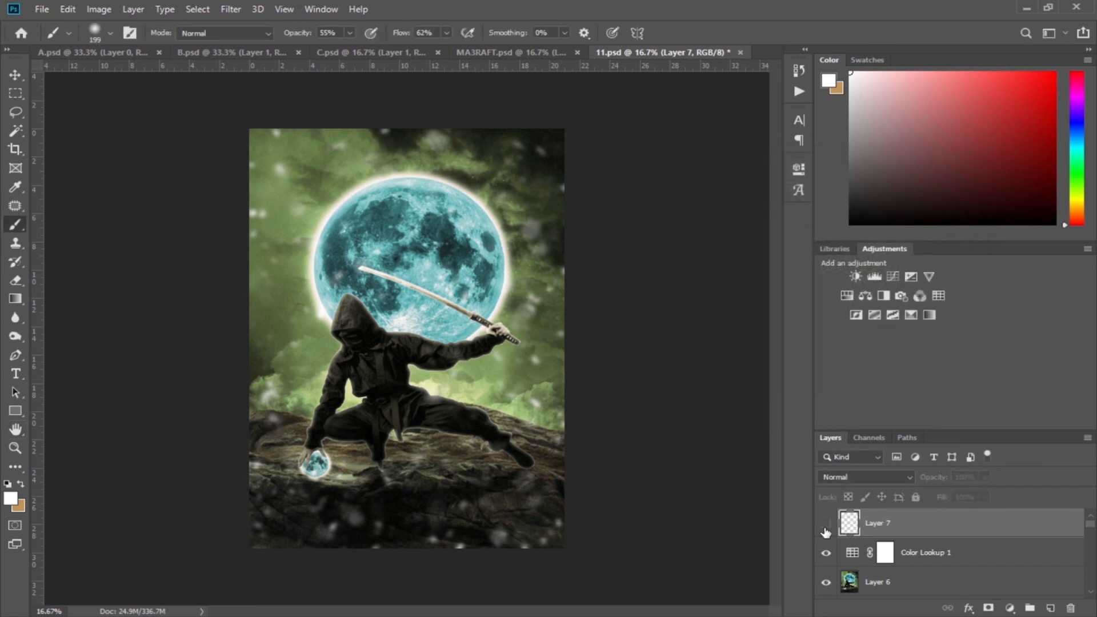
pyautogui.click(826, 527)
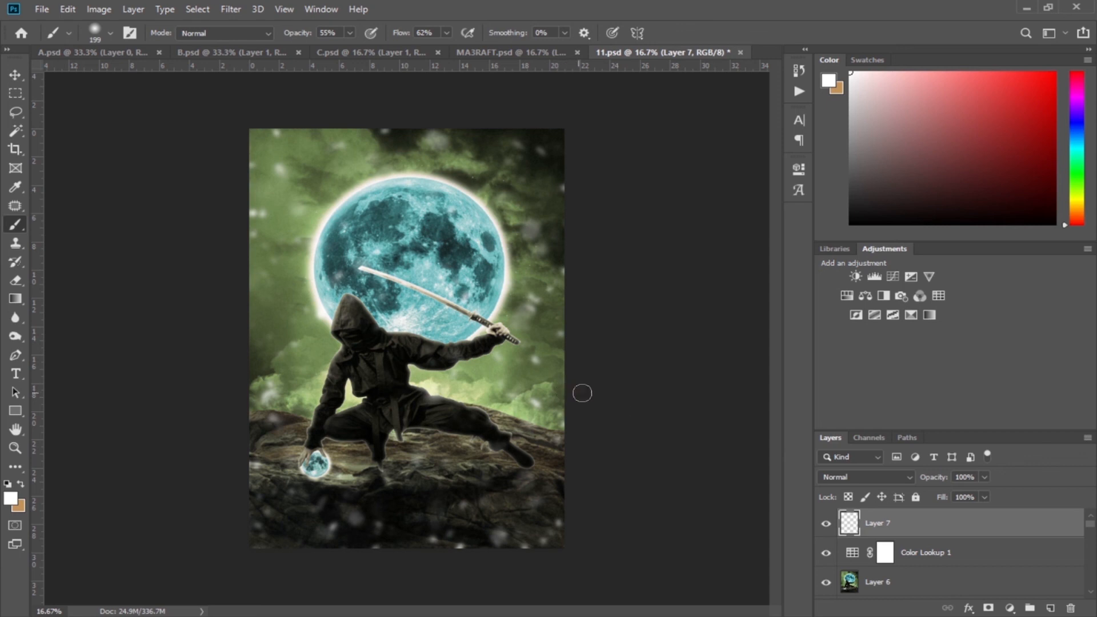
# Stamp all visible layers into a new top layer and open it in the Color Efex Pro 4 filter
pyautogui.click(15, 74)
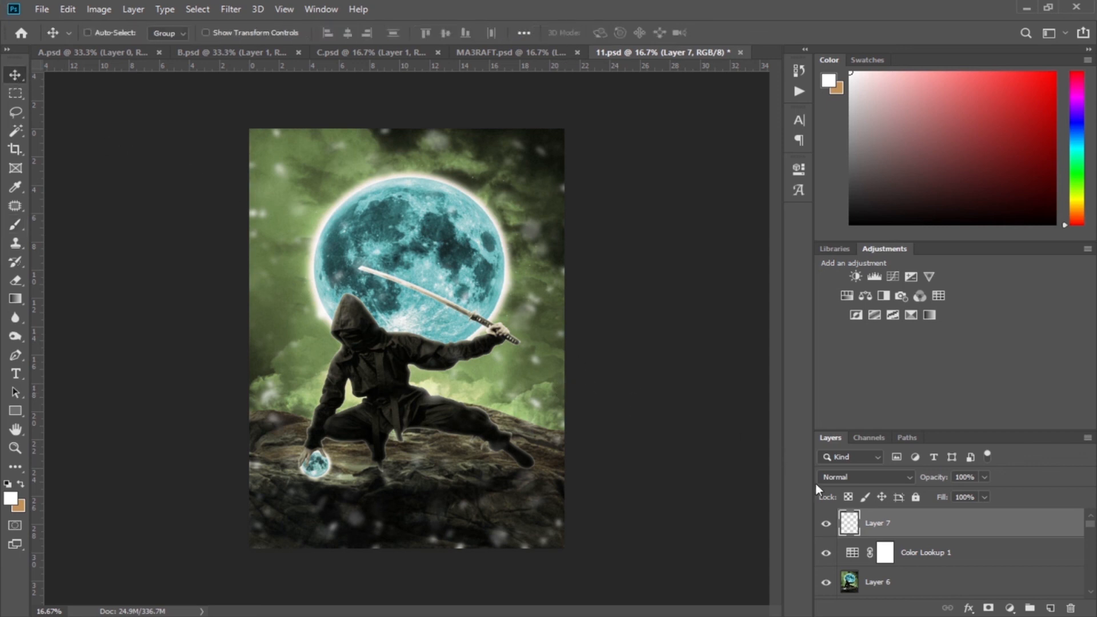
pyautogui.hotkey('shift', 'ctrl', 'alt', 'e')
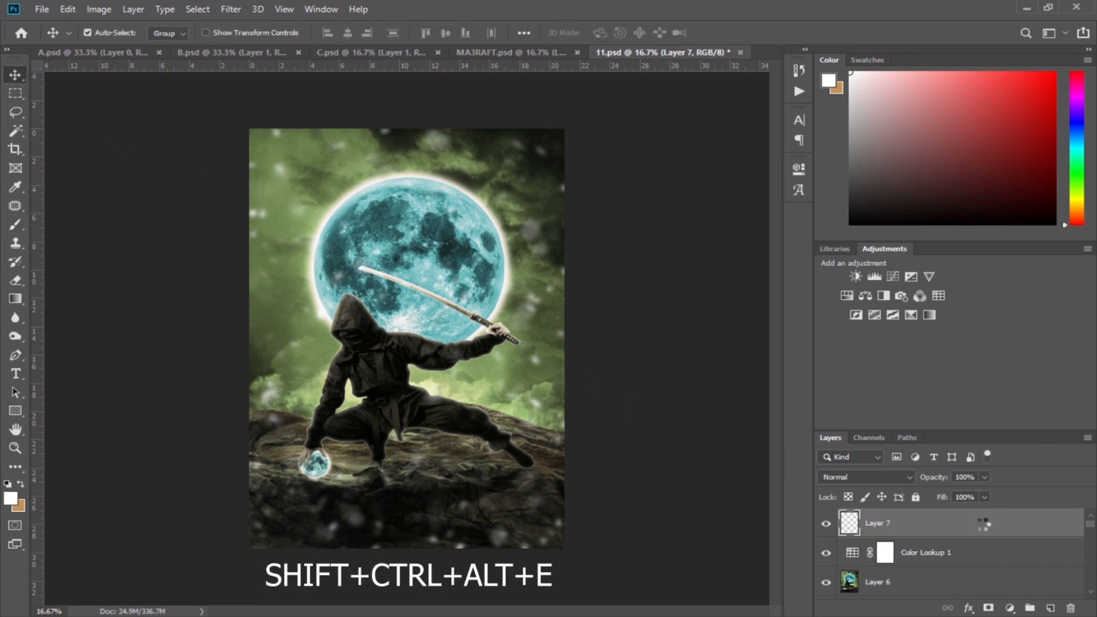
pyautogui.click(237, 14)
pyautogui.moveTo(304, 314)
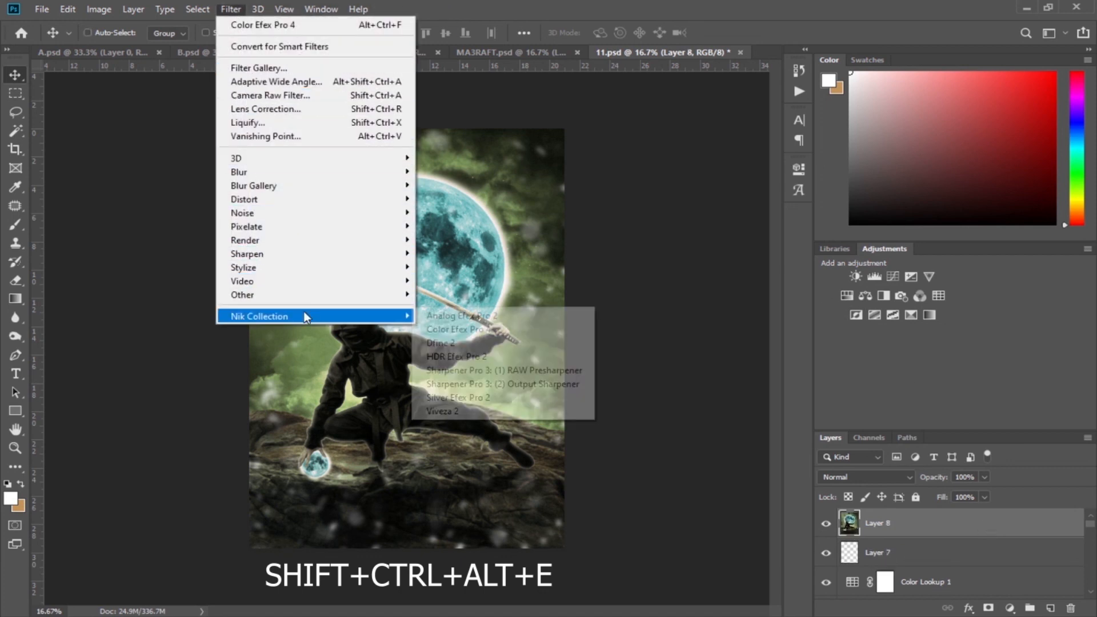
pyautogui.click(431, 330)
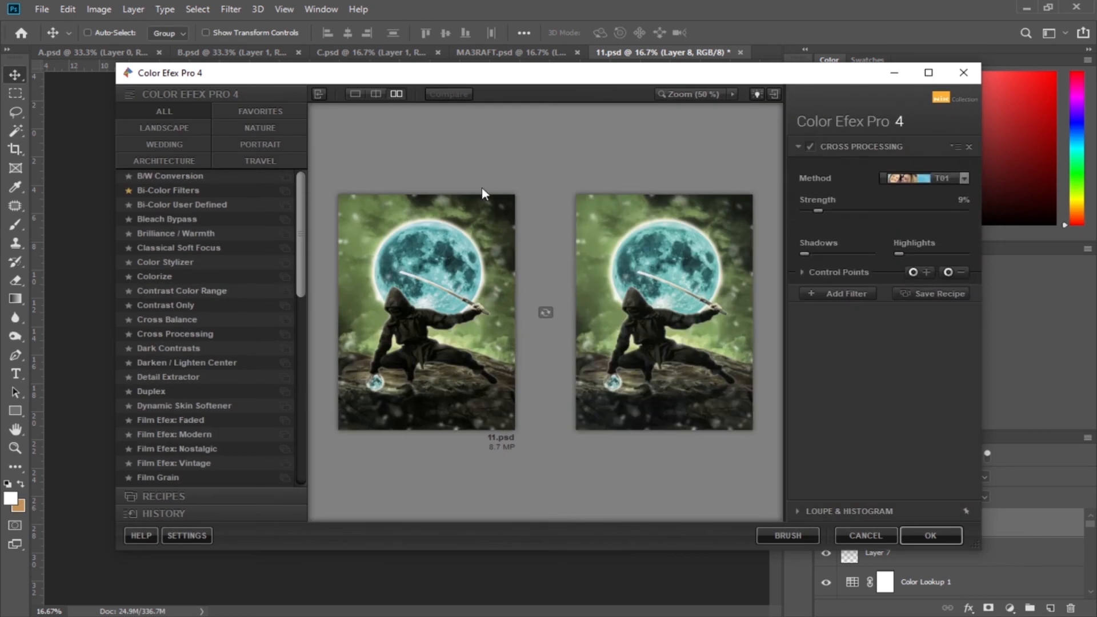
# Keep Cross Processing method T01 and set the filter's strength to 11%
pyautogui.click(965, 179)
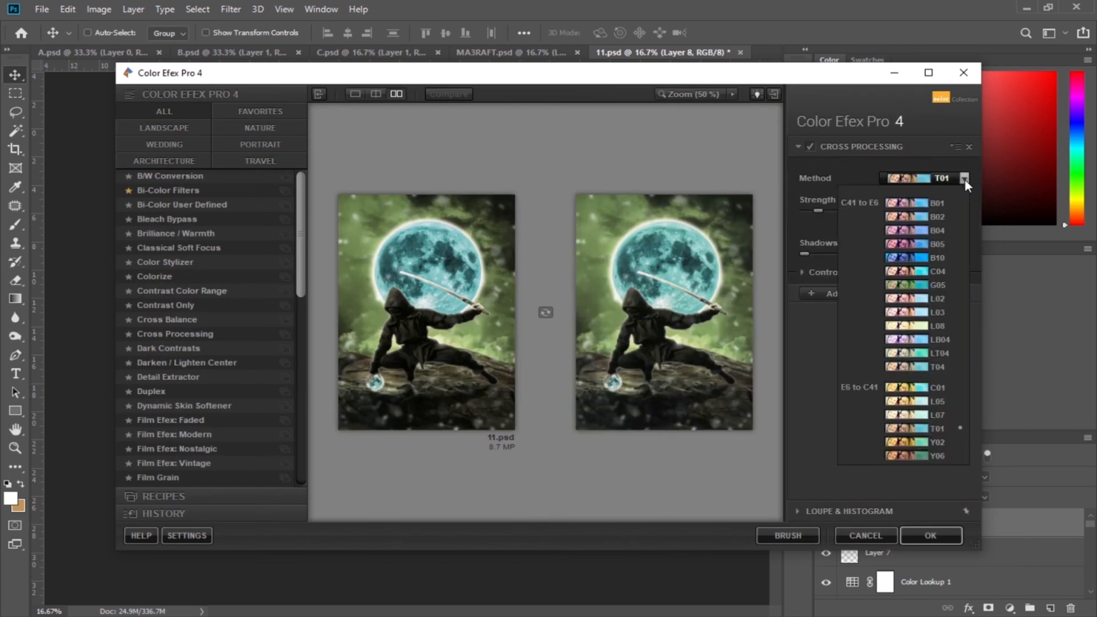
pyautogui.click(965, 179)
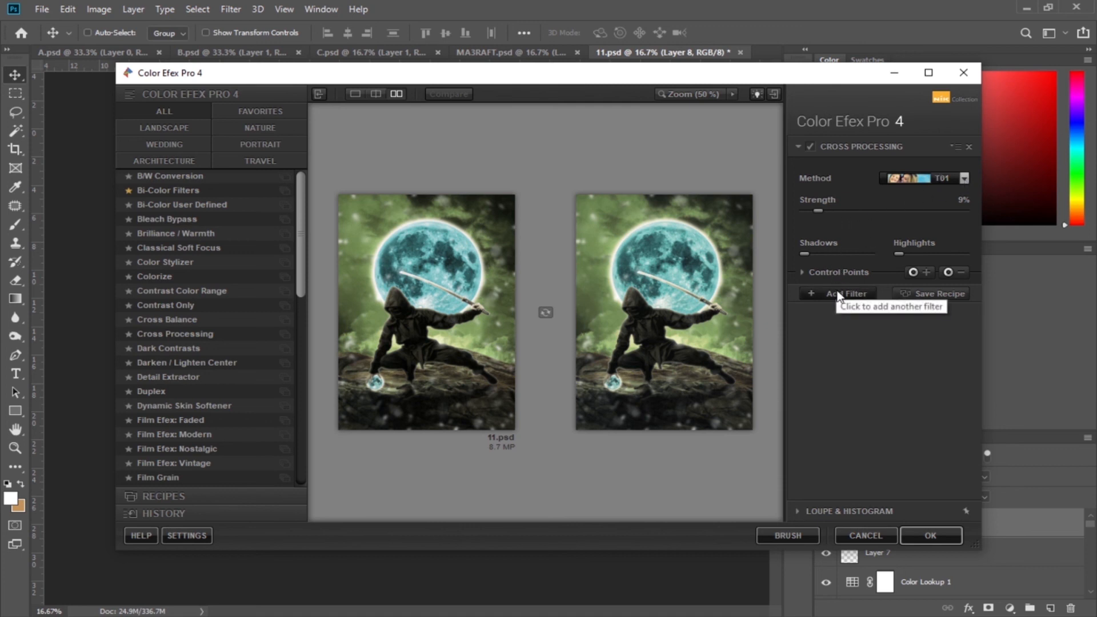
pyautogui.moveTo(820, 209); pyautogui.dragTo(821, 210)
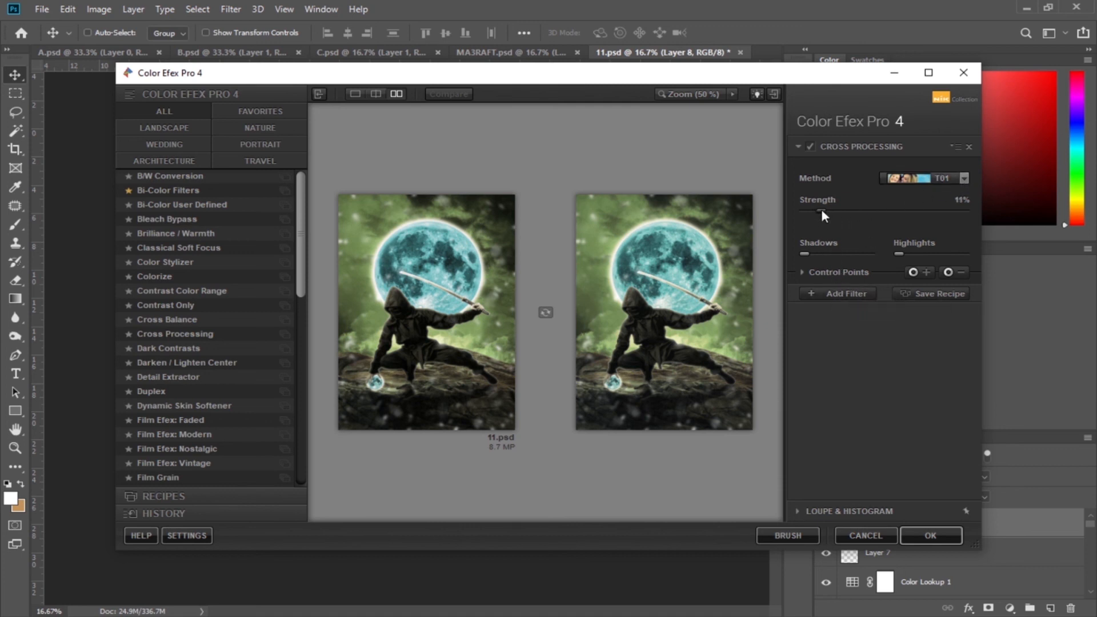
# Add a Cross Balance filter using Daylight To Tungsten (1) at about 11% strength and apply the filter stack to the image
pyautogui.click(823, 292)
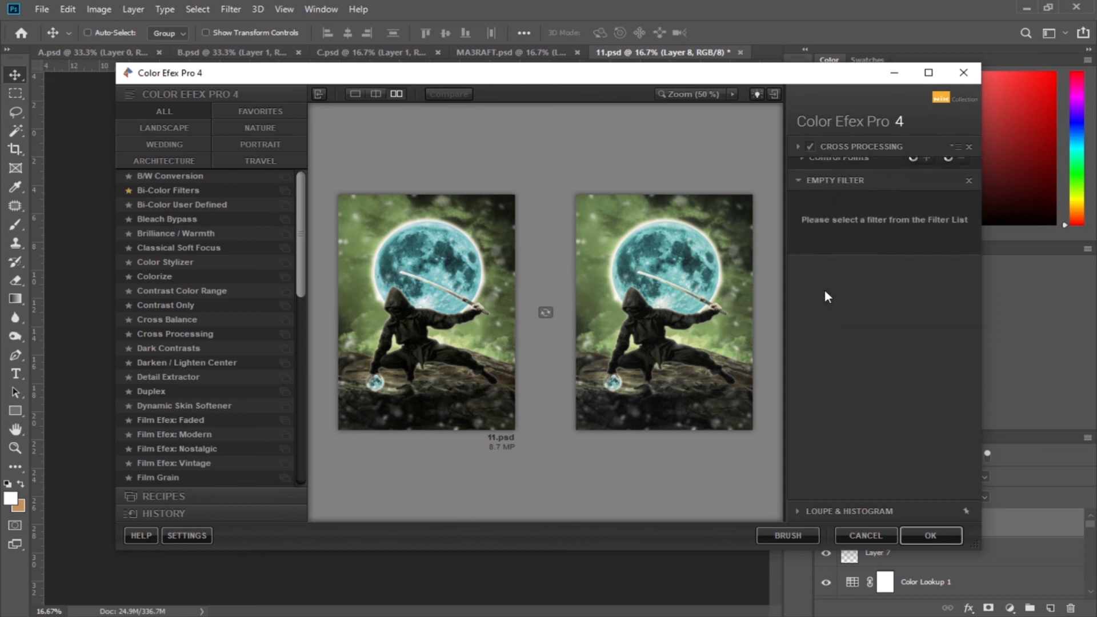
pyautogui.click(173, 323)
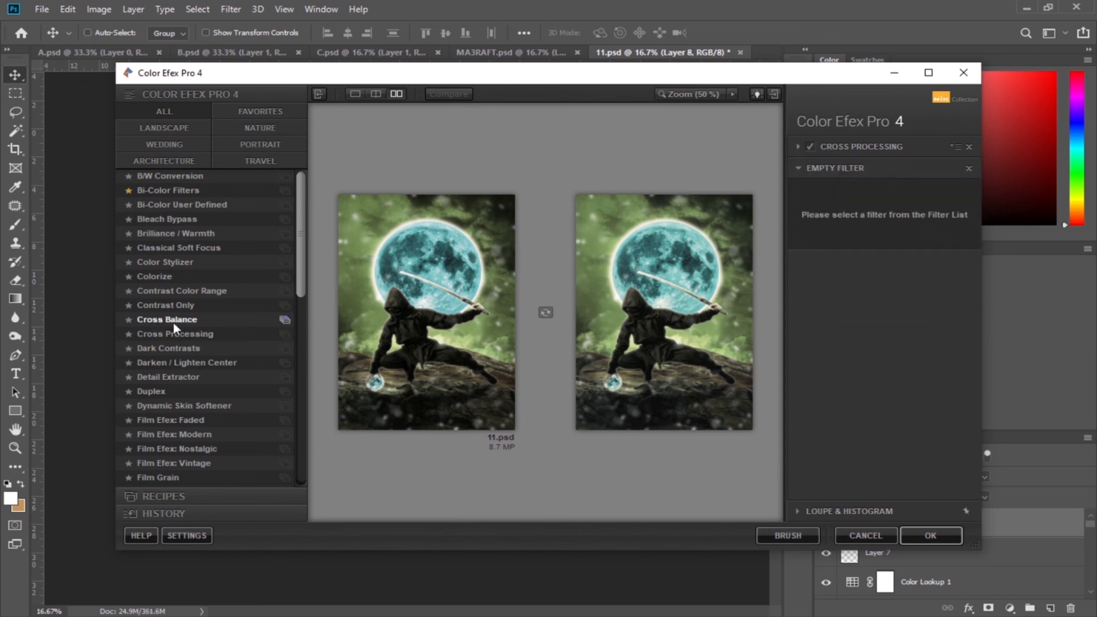
pyautogui.moveTo(915, 232); pyautogui.dragTo(823, 228)
pyautogui.click(943, 200)
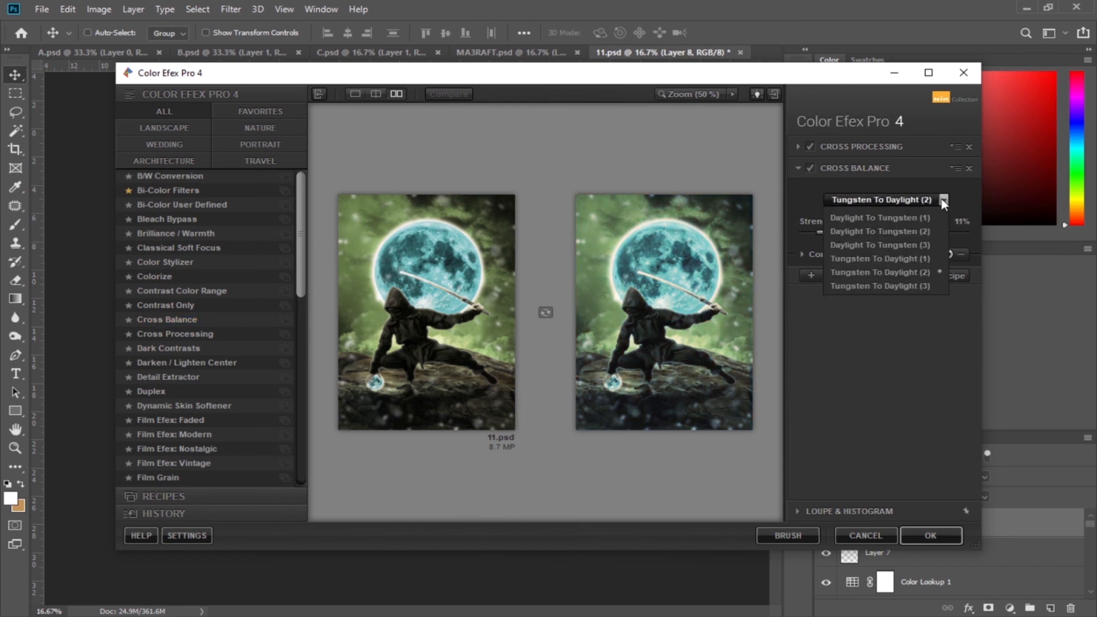
pyautogui.click(936, 217)
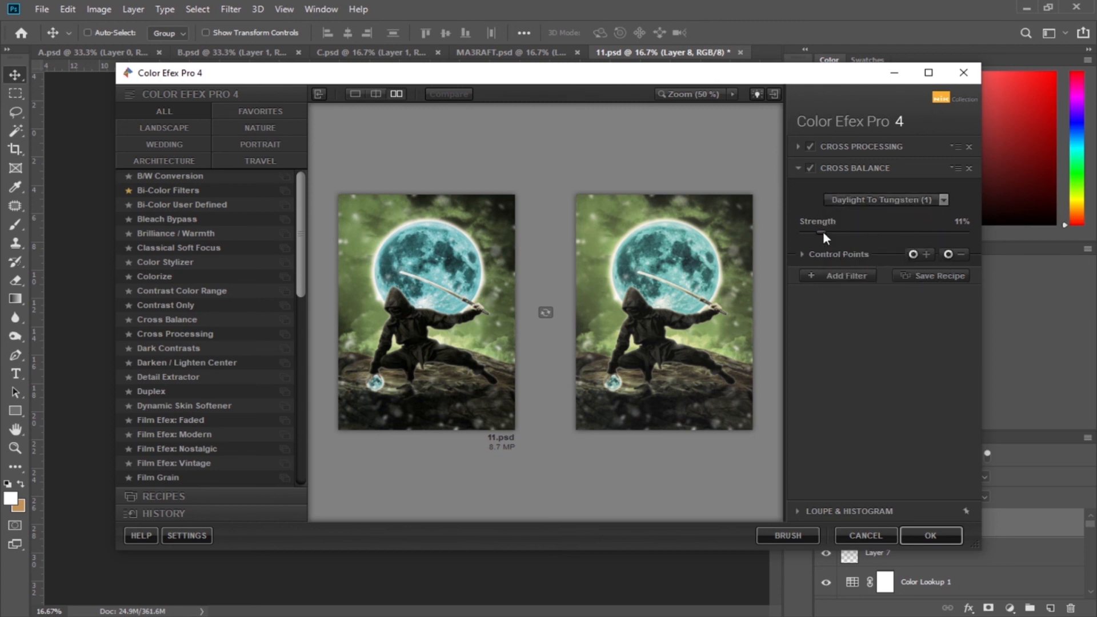
pyautogui.moveTo(823, 238); pyautogui.dragTo(821, 237)
pyautogui.click(922, 537)
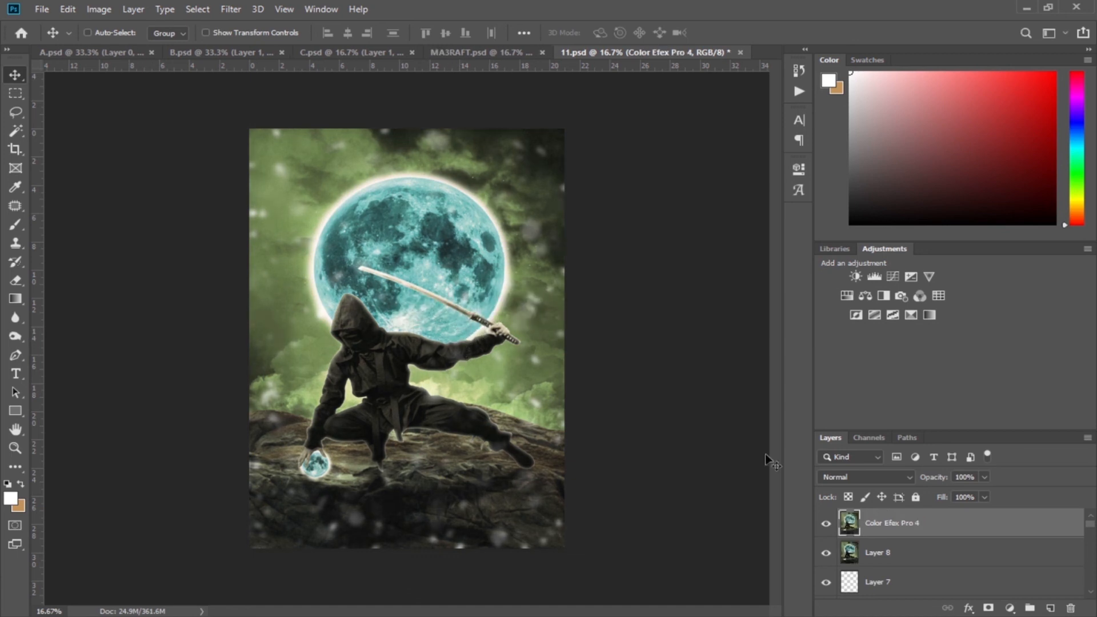
# Compare the image with and without the Color Efex Pro 4 layer and lower that layer's opacity to 84%
pyautogui.click(827, 523)
pyautogui.click(827, 524)
pyautogui.moveTo(938, 484); pyautogui.dragTo(928, 485)
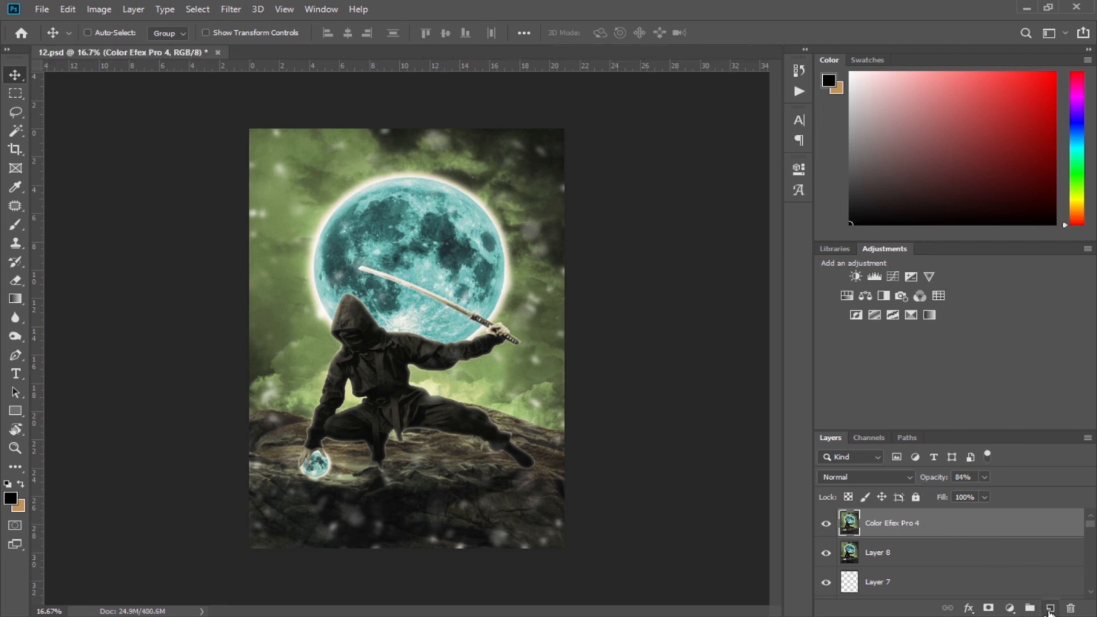
# On a new layer, draw a black-to-transparent linear gradient up from the poster's bottom edge and shift it slightly down
pyautogui.click(1050, 608)
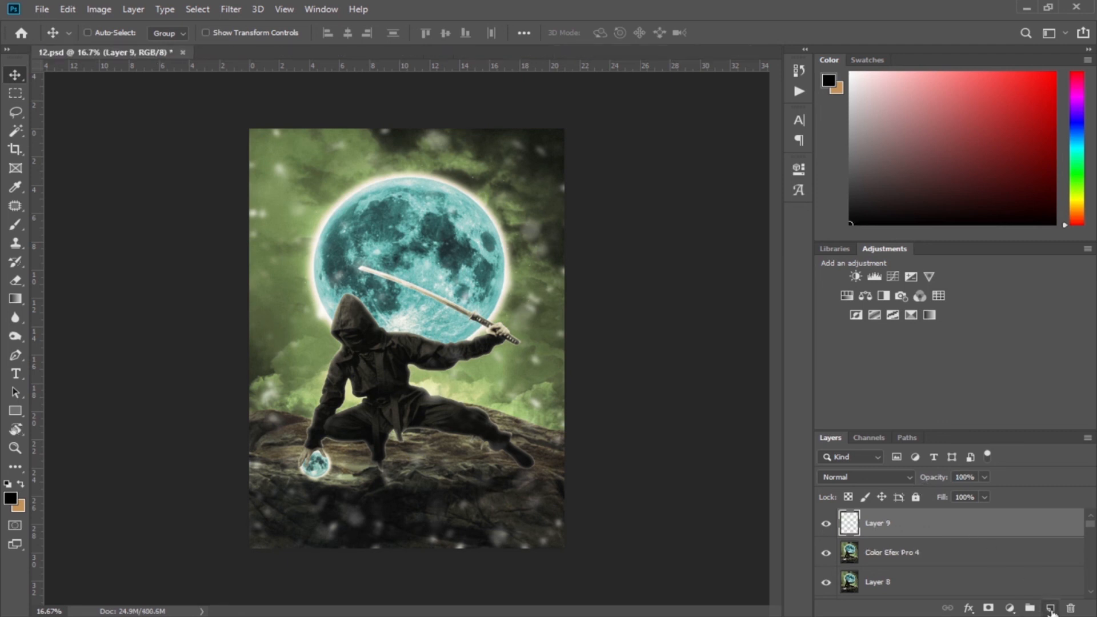
pyautogui.click(16, 299)
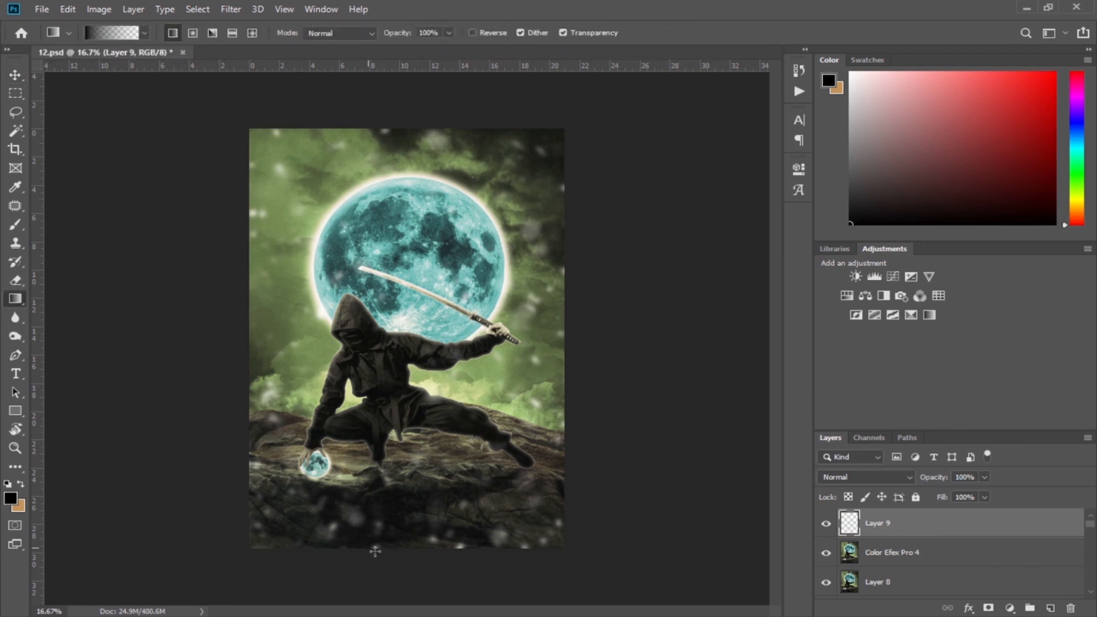
pyautogui.moveTo(410, 450); pyautogui.dragTo(410, 405)
pyautogui.click(16, 75)
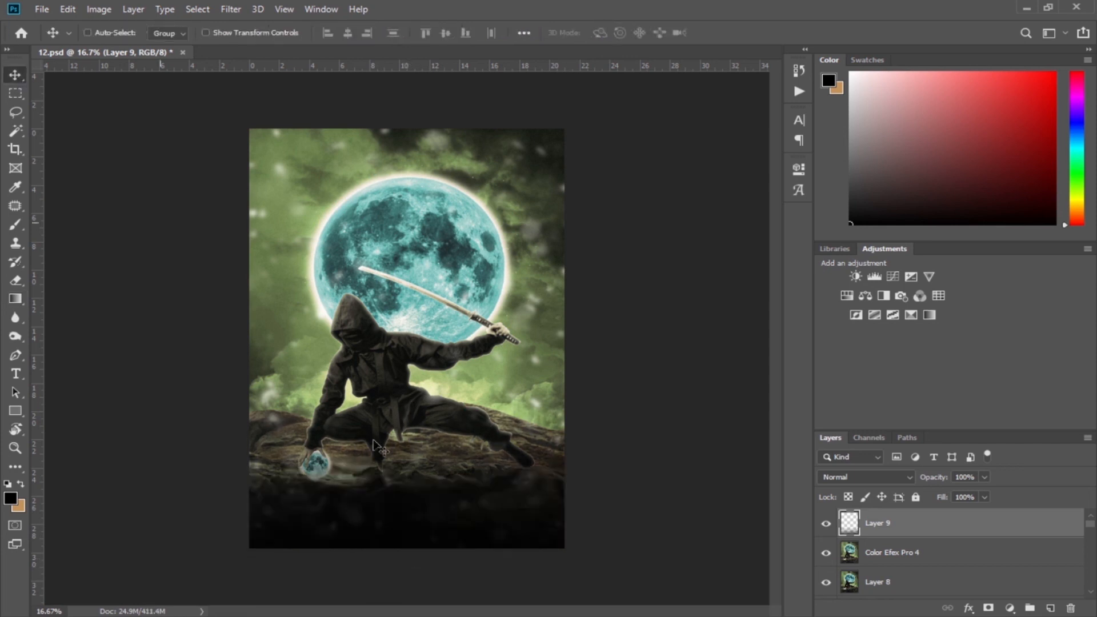
pyautogui.moveTo(425, 516); pyautogui.dragTo(428, 538)
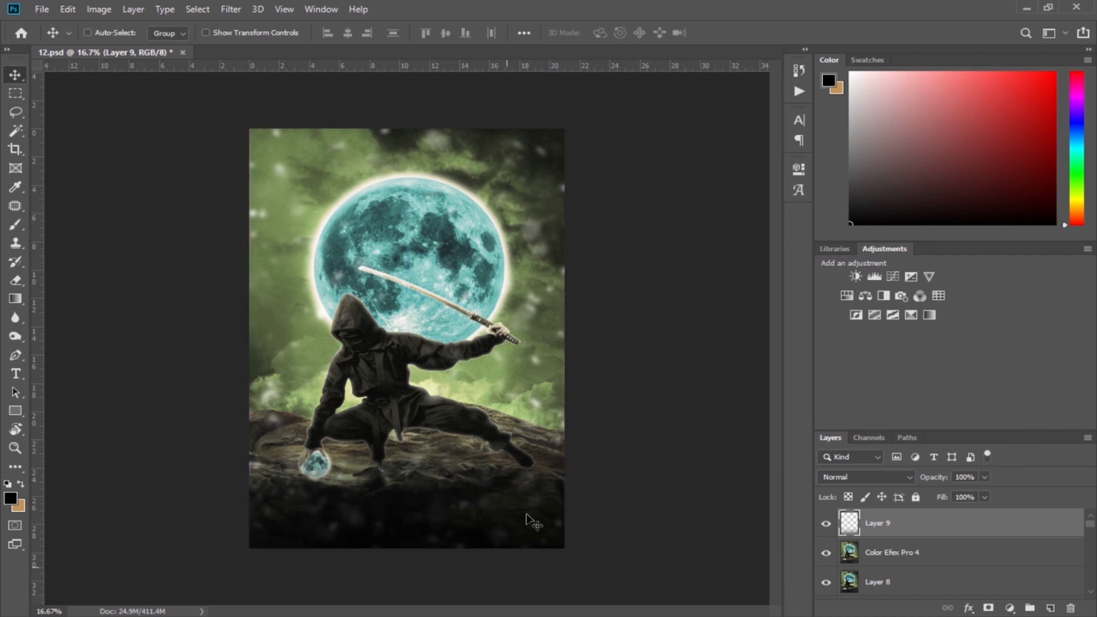
# Duplicate the bottom gradient layer, move the copy over the poster's upper part and flip it vertically
pyautogui.hotkey('ctrl', 'j')
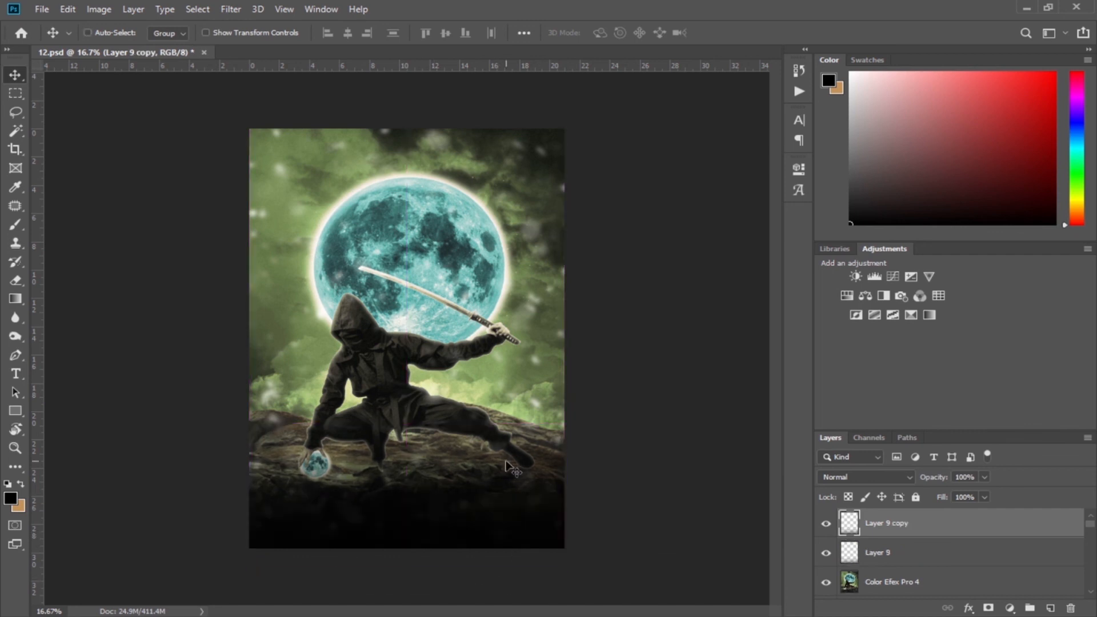
pyautogui.moveTo(486, 492); pyautogui.dragTo(474, 180)
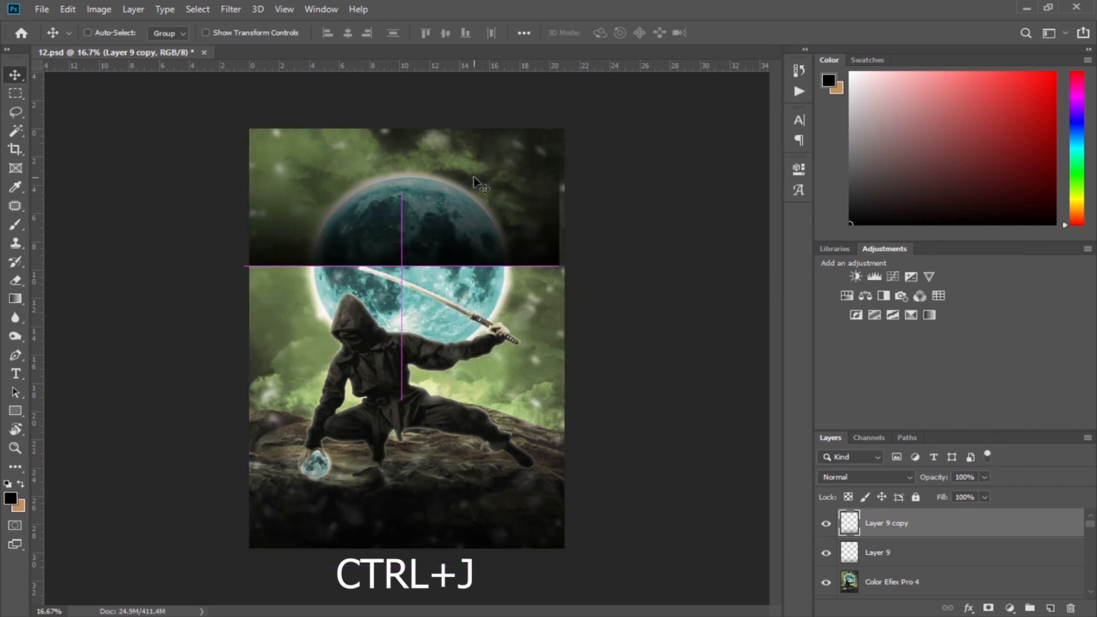
pyautogui.hotkey('ctrl', 't')
pyautogui.rightClick(473, 181)
pyautogui.click(536, 368)
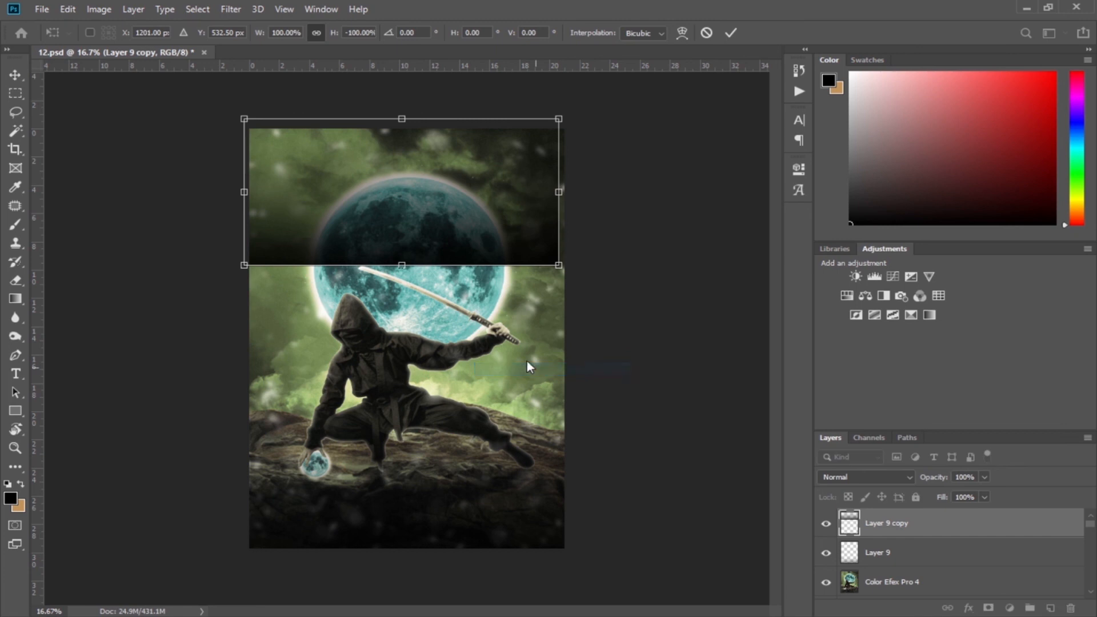
# Enlarge the flipped gradient to about 114.6%, raise it over the poster's top edge, and nudge the bottom gradient slightly down
pyautogui.moveTo(498, 187); pyautogui.dragTo(500, 164)
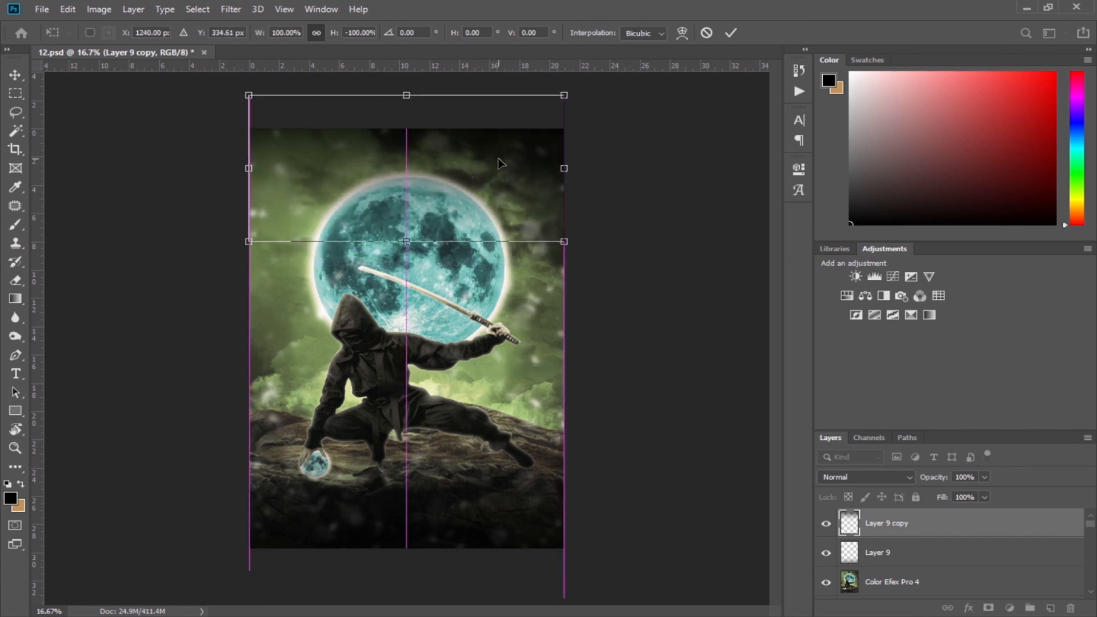
pyautogui.moveTo(565, 95); pyautogui.dragTo(601, 84)
pyautogui.moveTo(536, 123); pyautogui.dragTo(563, 101)
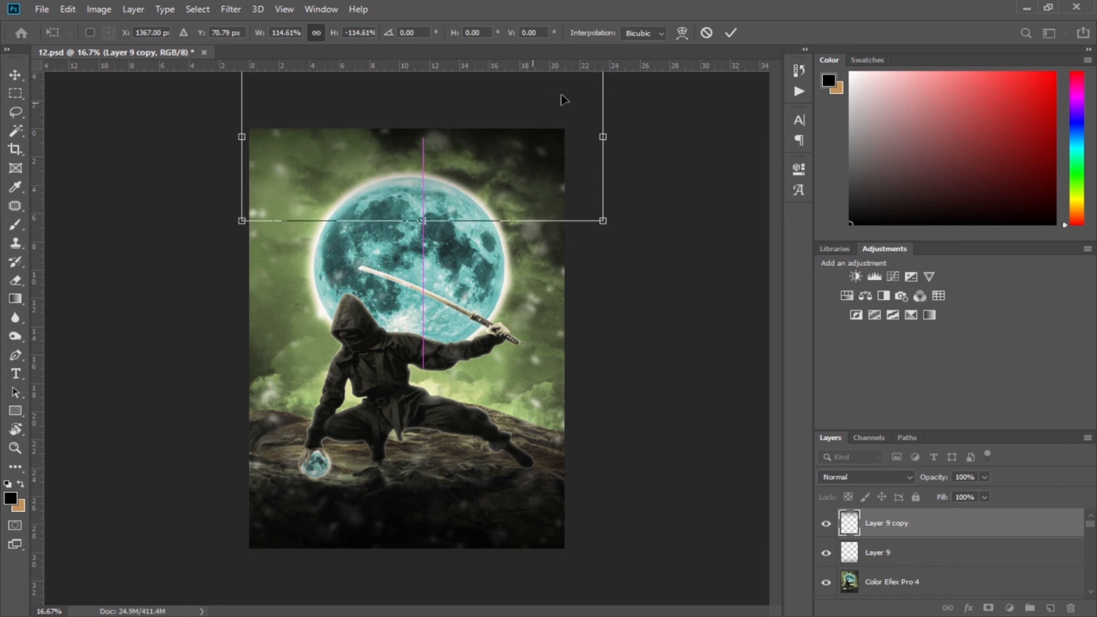
pyautogui.click(731, 34)
pyautogui.click(933, 559)
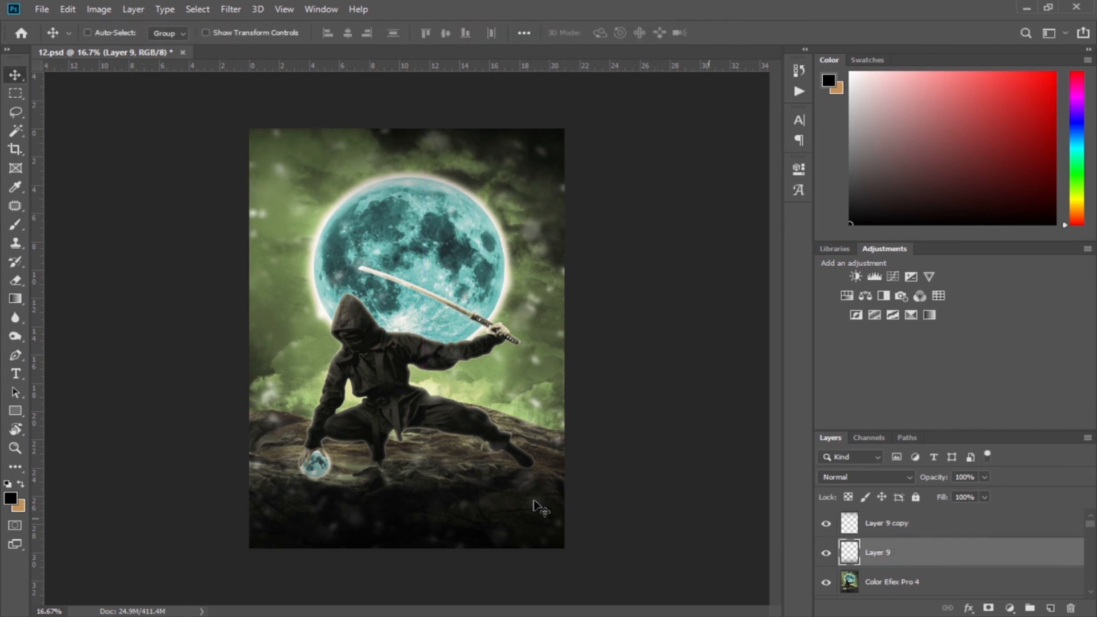
pyautogui.moveTo(435, 532); pyautogui.dragTo(438, 545)
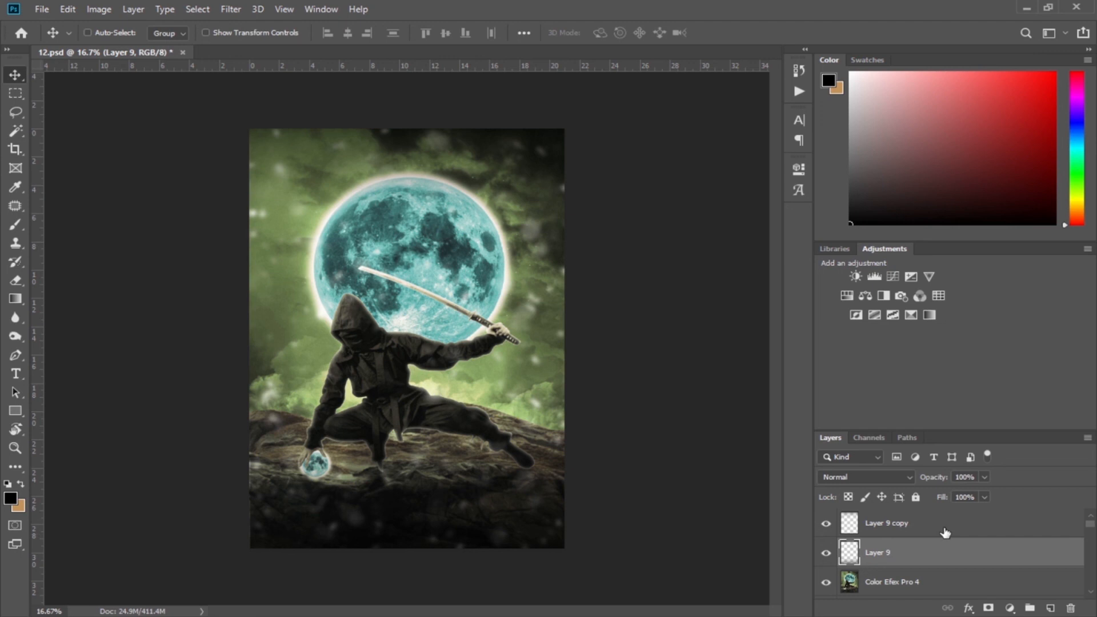
# On a new top layer, draw a black-to-transparent linear gradient inward from the poster's right edge
pyautogui.click(945, 532)
pyautogui.click(1050, 608)
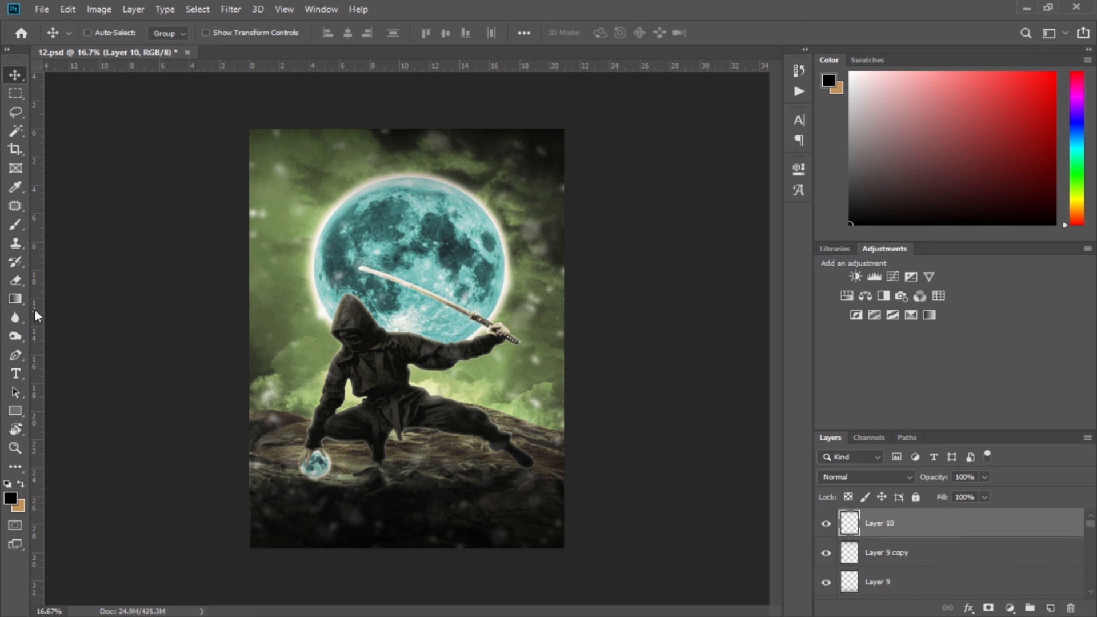
pyautogui.click(15, 298)
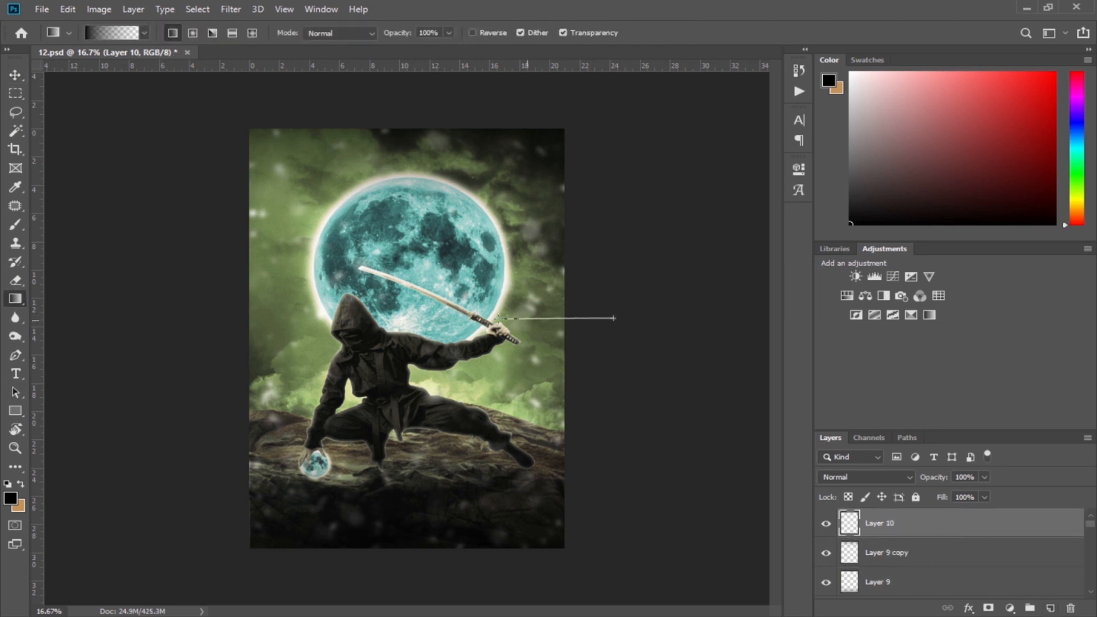
pyautogui.moveTo(497, 318); pyautogui.dragTo(499, 316)
# Scale the right-edge gradient to about 183% so it fades more softly into the poster
pyautogui.click(15, 74)
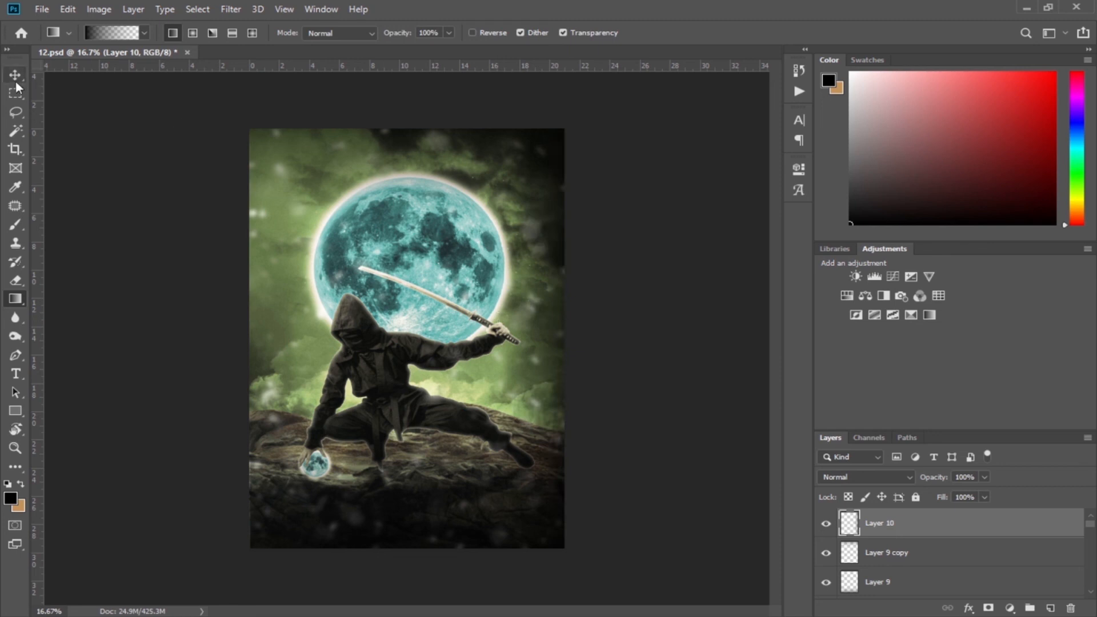
pyautogui.hotkey('ctrl', 't')
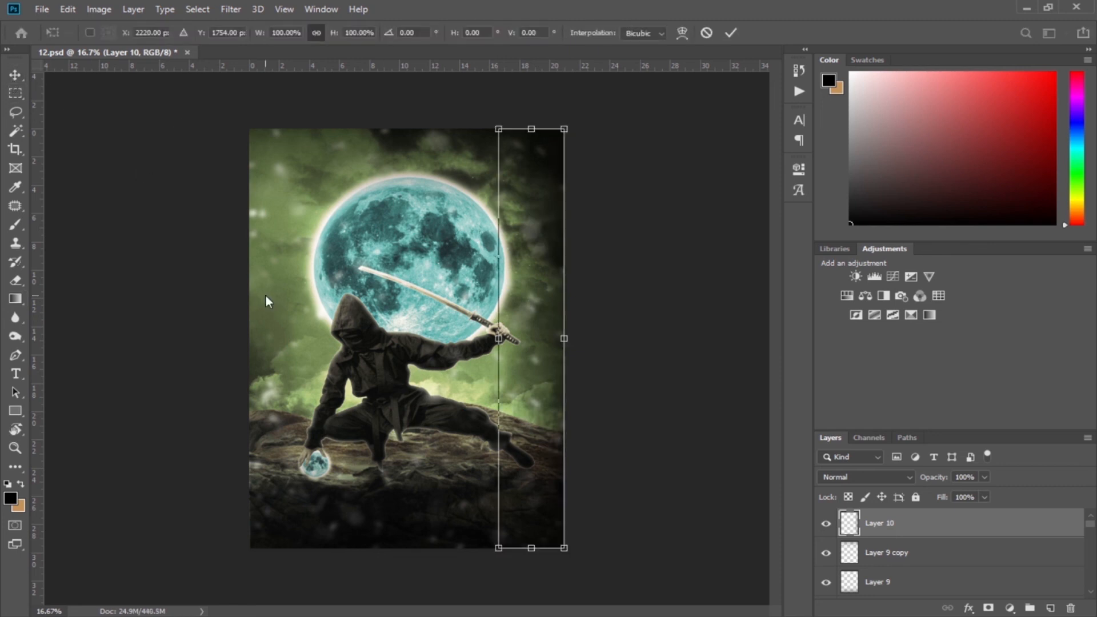
pyautogui.moveTo(483, 338); pyautogui.dragTo(444, 338)
pyautogui.moveTo(562, 338); pyautogui.dragTo(601, 339)
pyautogui.click(732, 33)
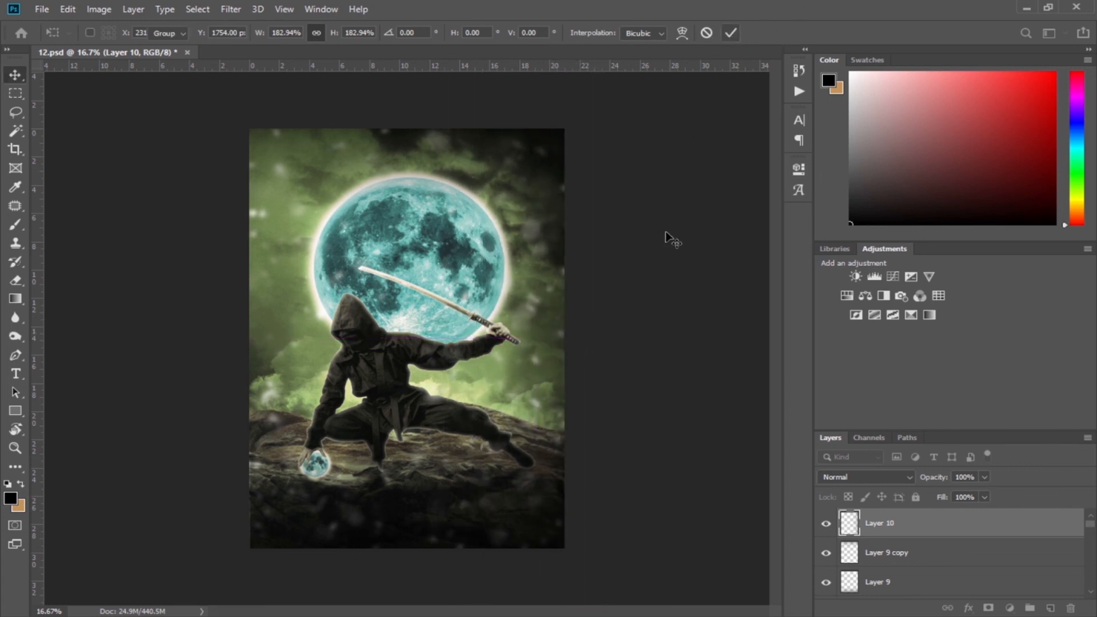
# Duplicate the right-edge gradient, flip the copy vertically and horizontally, and place it over the poster's left edge
pyautogui.hotkey('ctrl', 'j')
pyautogui.moveTo(530, 289); pyautogui.dragTo(318, 298)
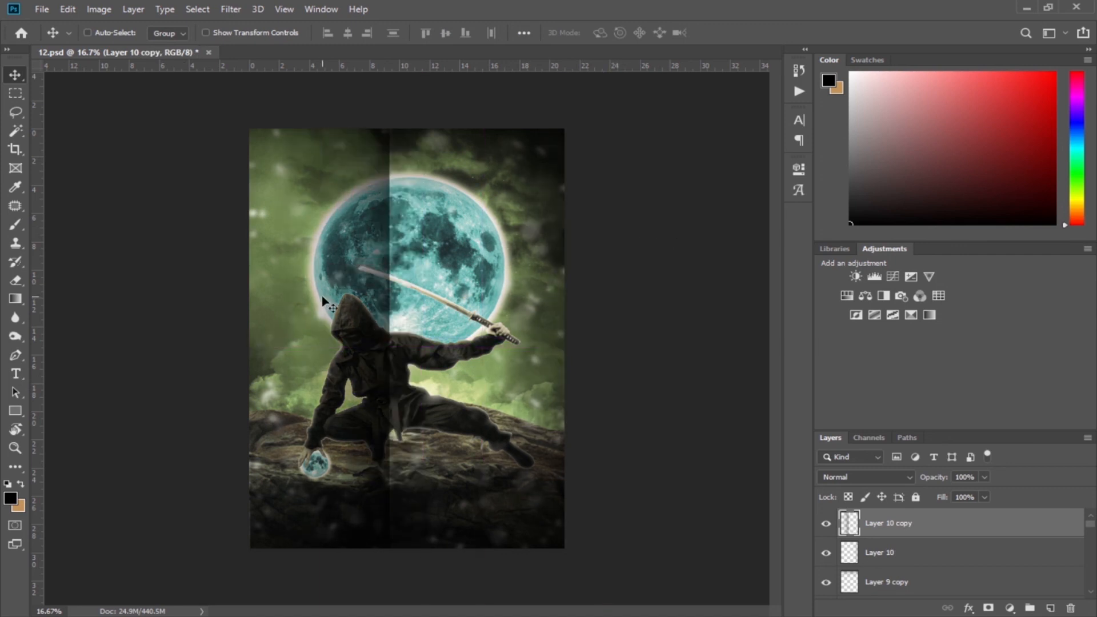
pyautogui.hotkey('ctrl', 't')
pyautogui.rightClick(331, 293)
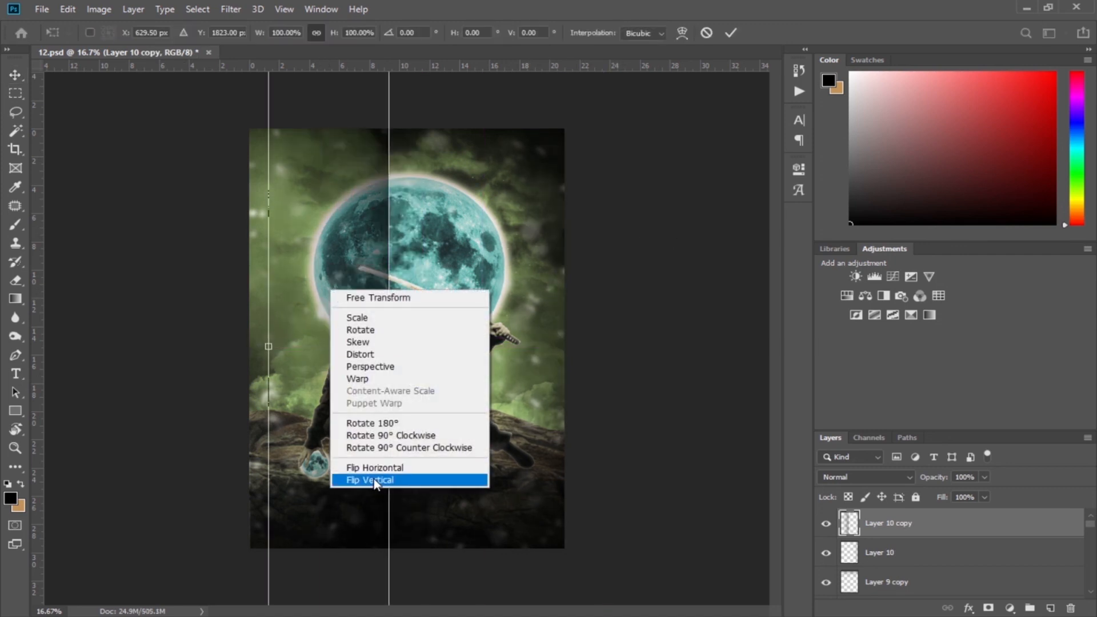
pyautogui.click(369, 481)
pyautogui.moveTo(360, 390); pyautogui.dragTo(341, 366)
pyautogui.rightClick(323, 365)
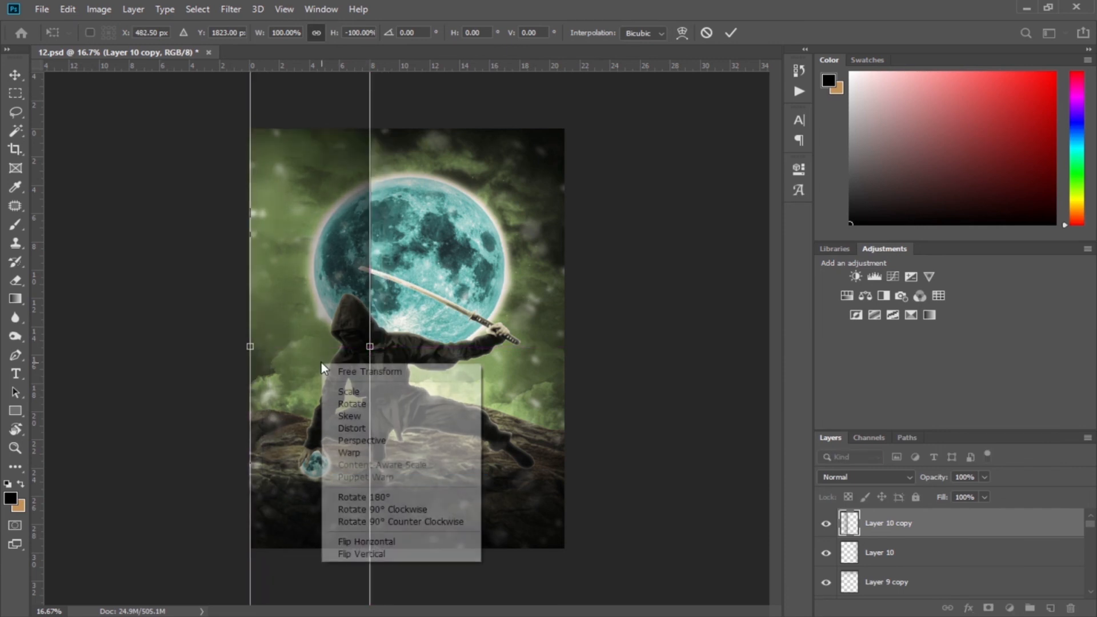
pyautogui.click(360, 541)
pyautogui.moveTo(338, 378); pyautogui.dragTo(303, 377)
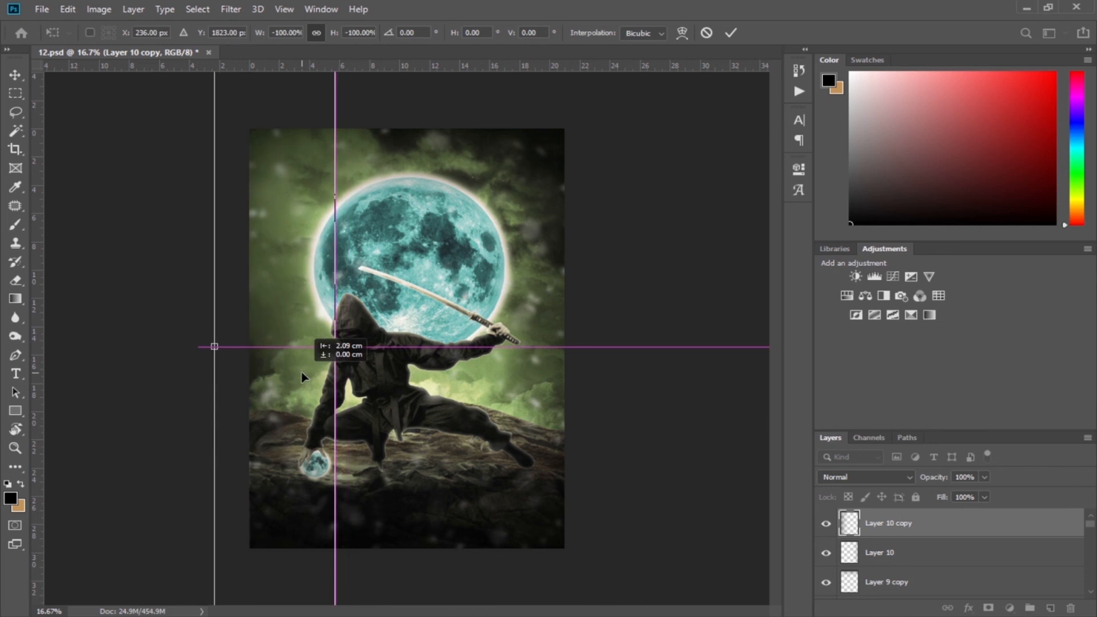
pyautogui.click(731, 33)
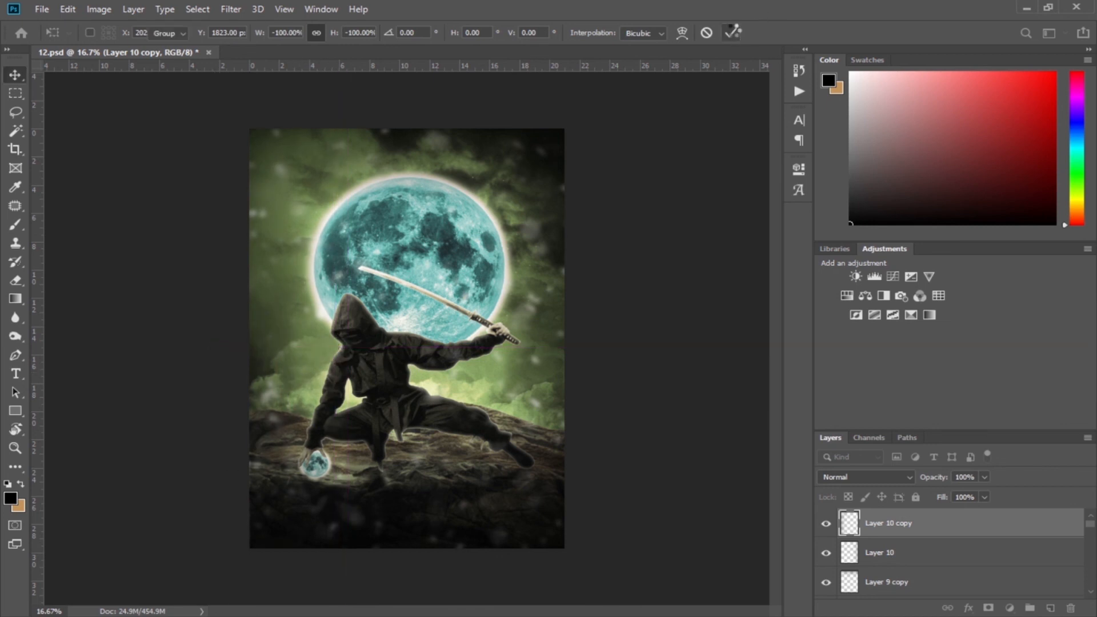